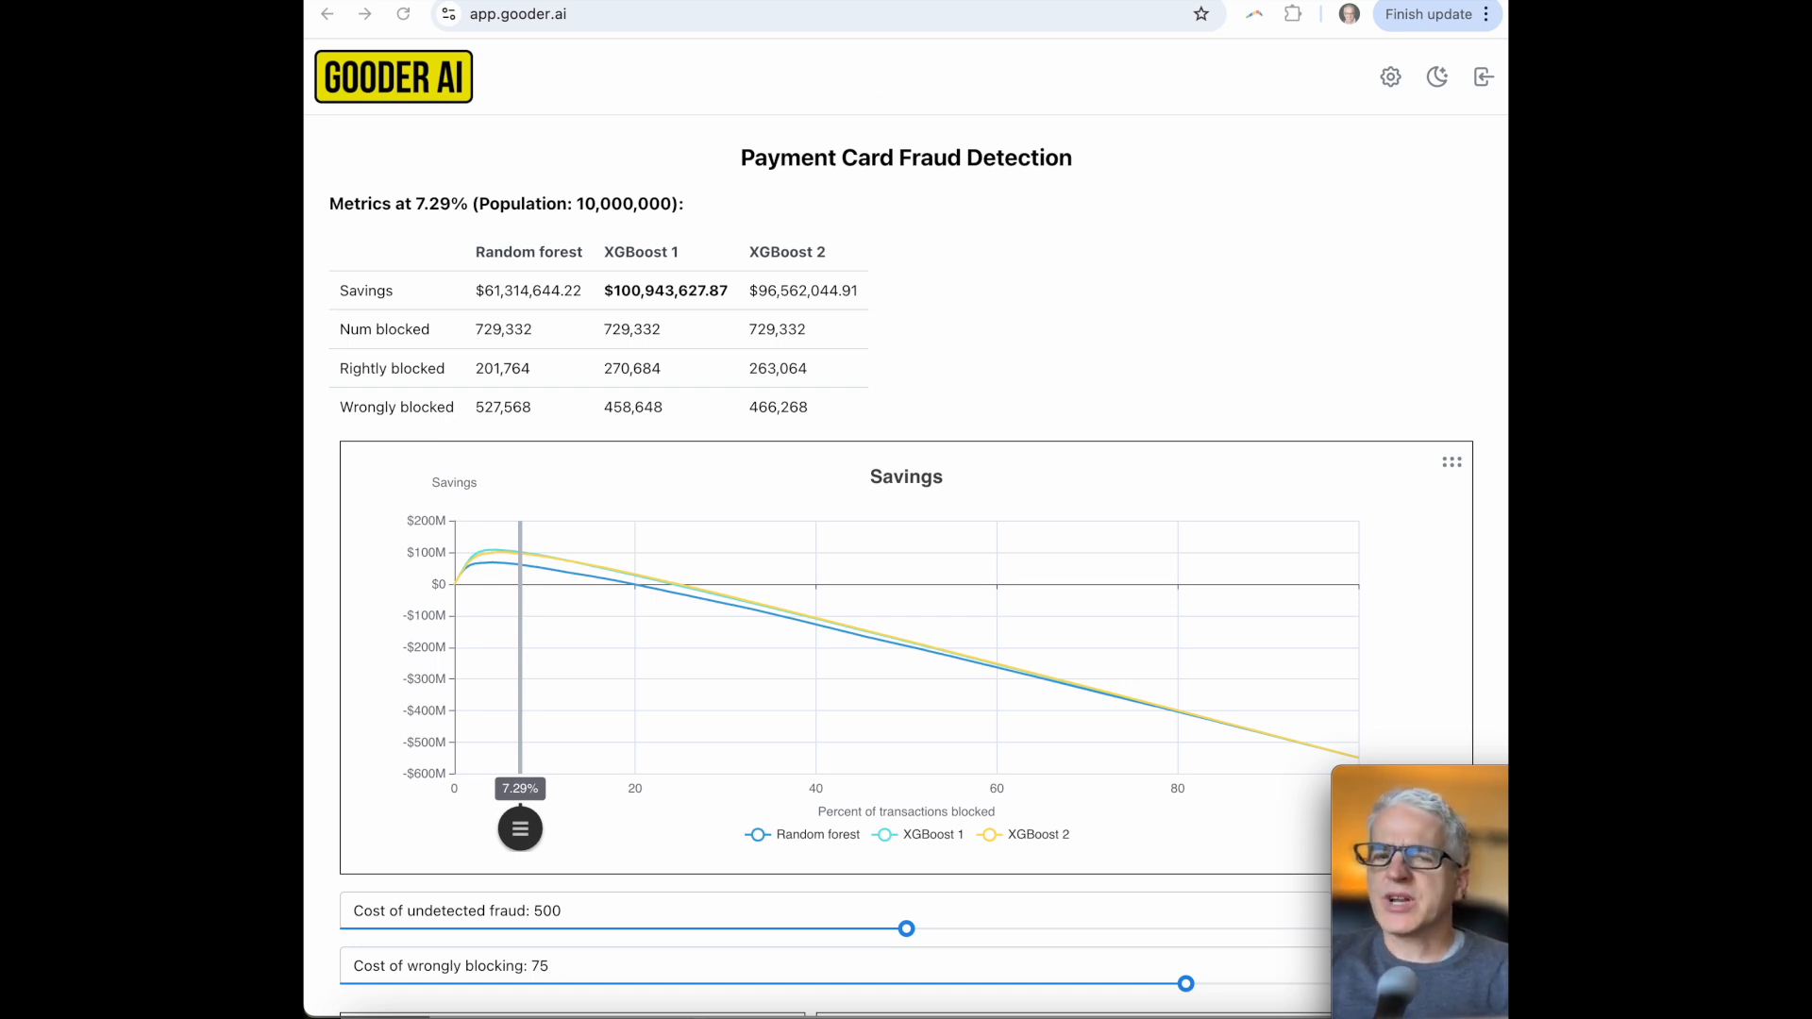
- Examine the Savings curves, model metrics and remaining charts on the Payment Card Fraud Detection dashboard
{"action": "key", "text": "ctrl+Tab"}
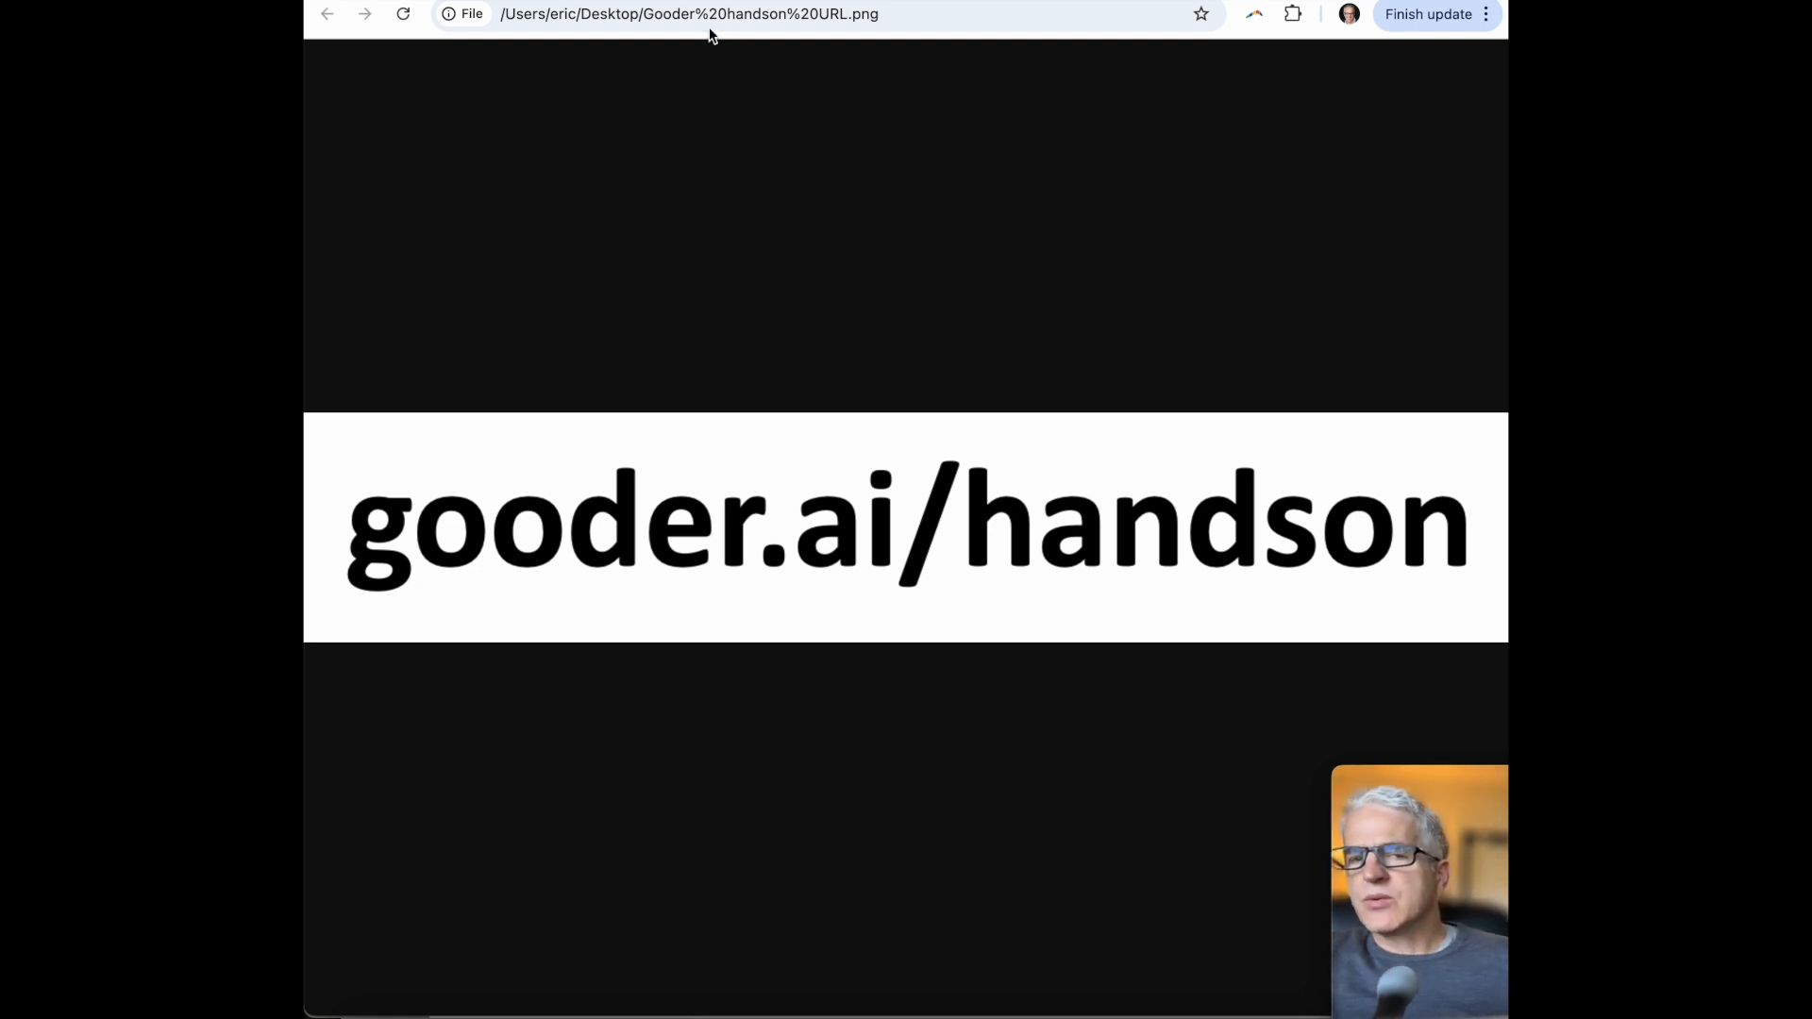
{"action": "key", "text": "ctrl+Tab"}
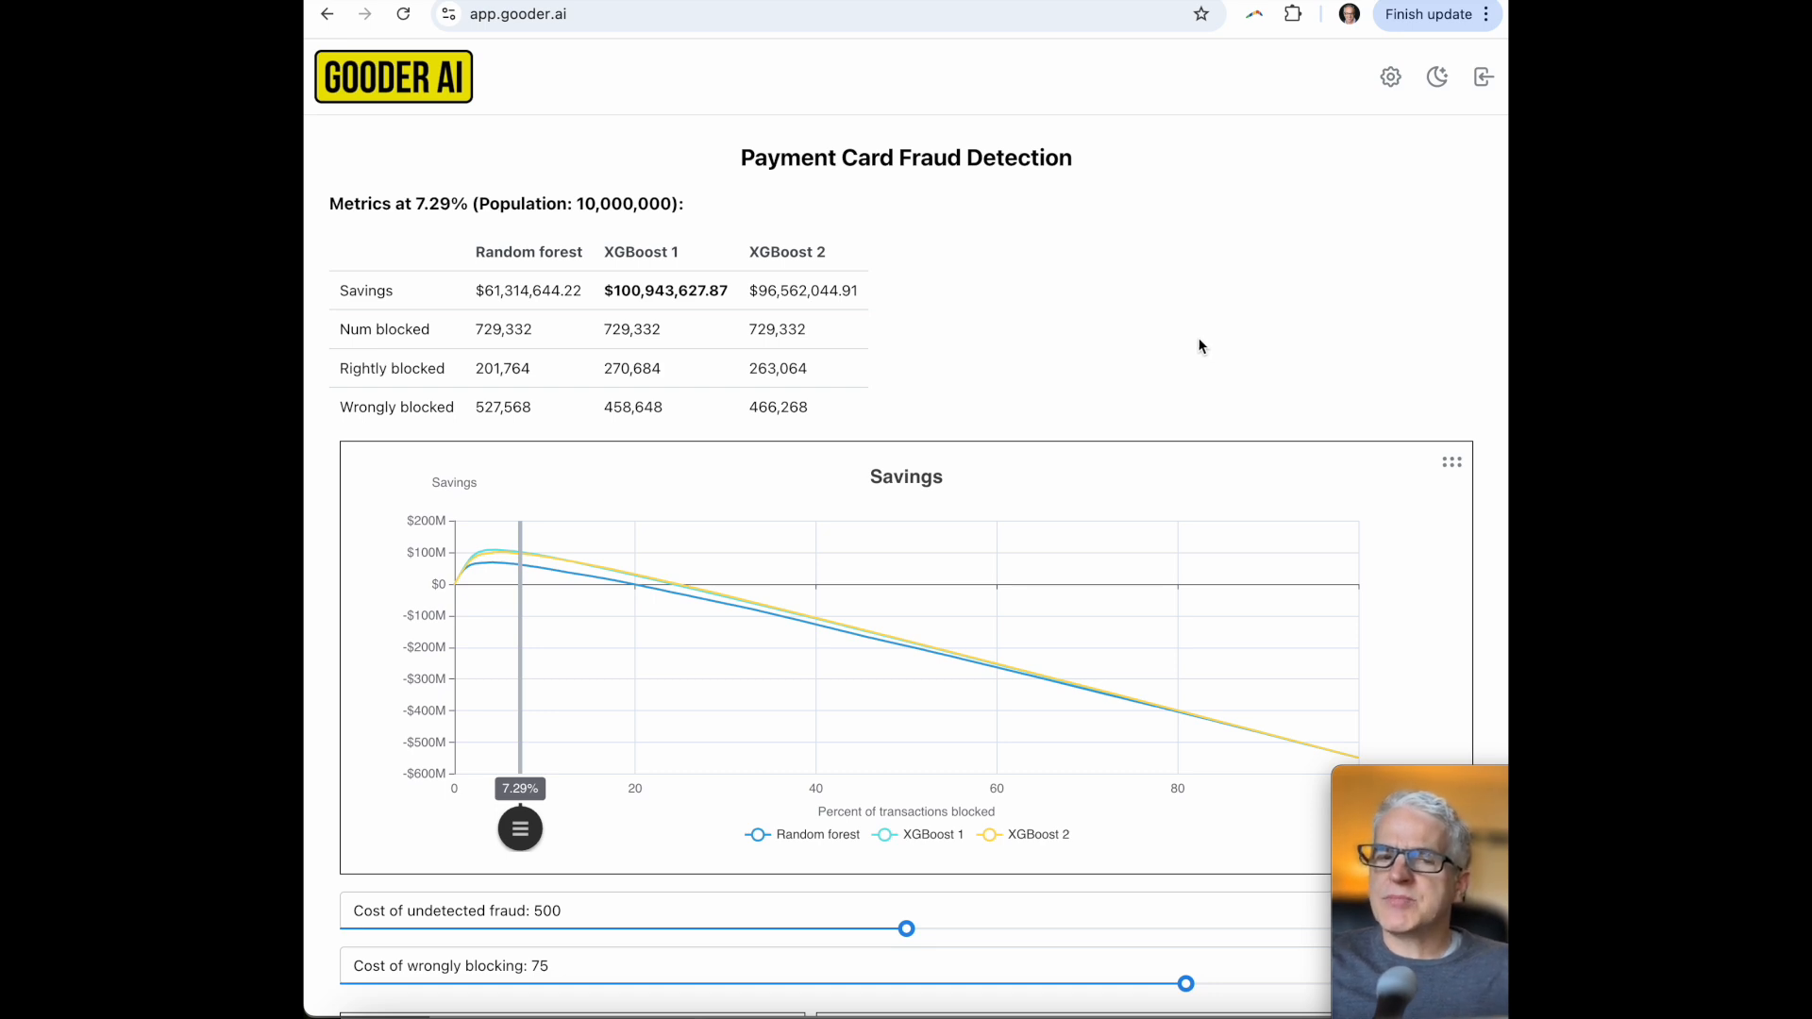
{"action": "mouse_move", "coordinate": [510, 632]}
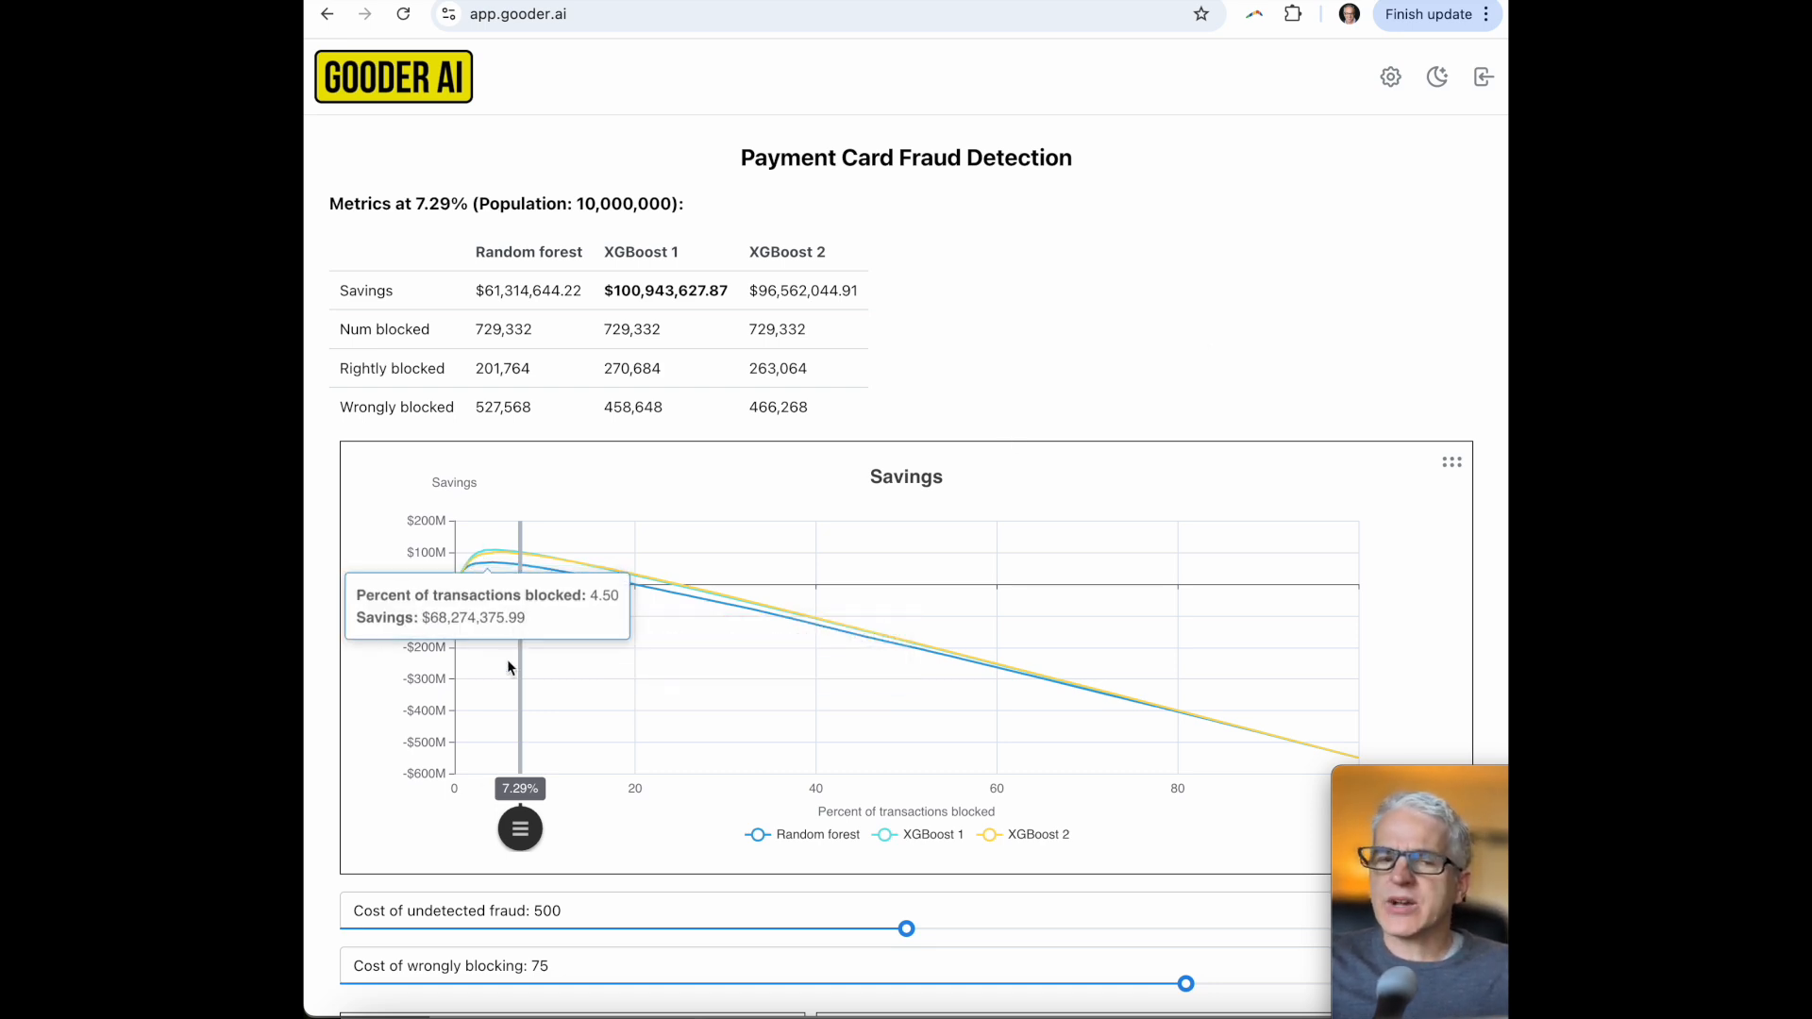
{"action": "scroll", "coordinate": [987, 294], "scroll_direction": "down", "scroll_amount": 1}
{"action": "scroll", "coordinate": [987, 293], "scroll_direction": "down", "scroll_amount": 10}
{"action": "scroll", "coordinate": [1044, 538], "scroll_direction": "up", "scroll_amount": 10}
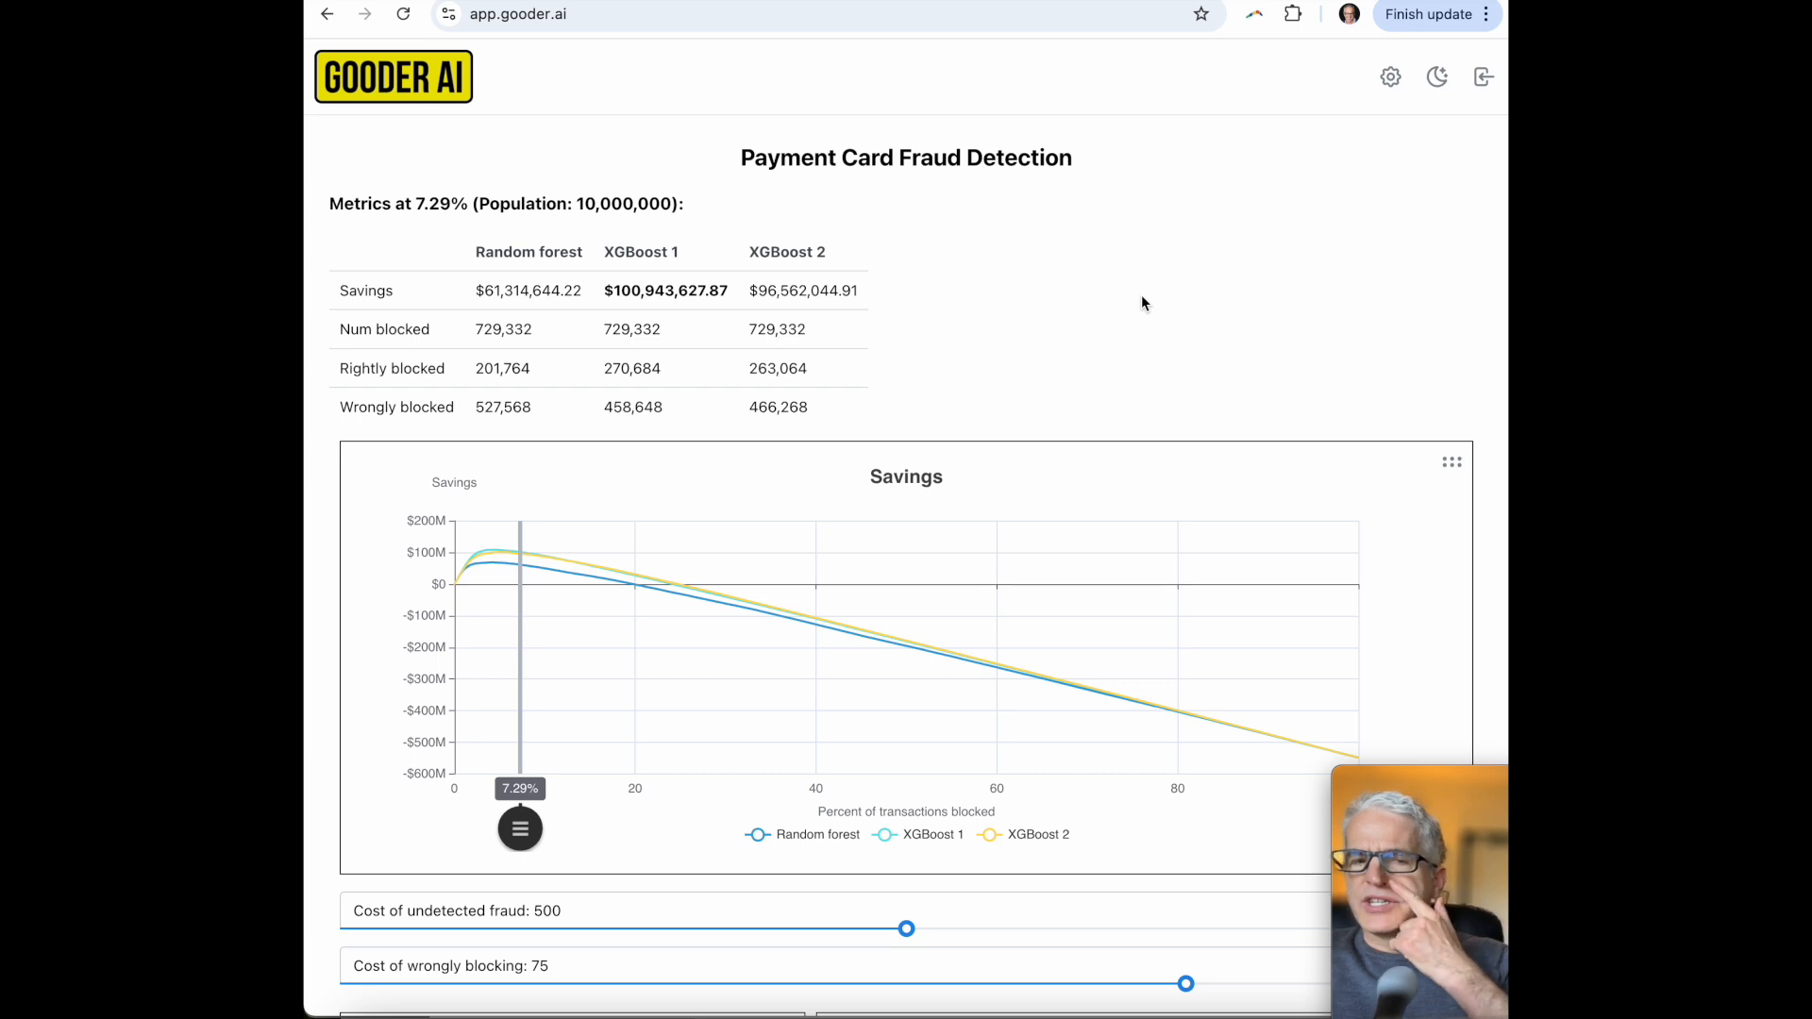
- Lower the cost of undetected fraud to 135
{"action": "mouse_move", "coordinate": [906, 934]}
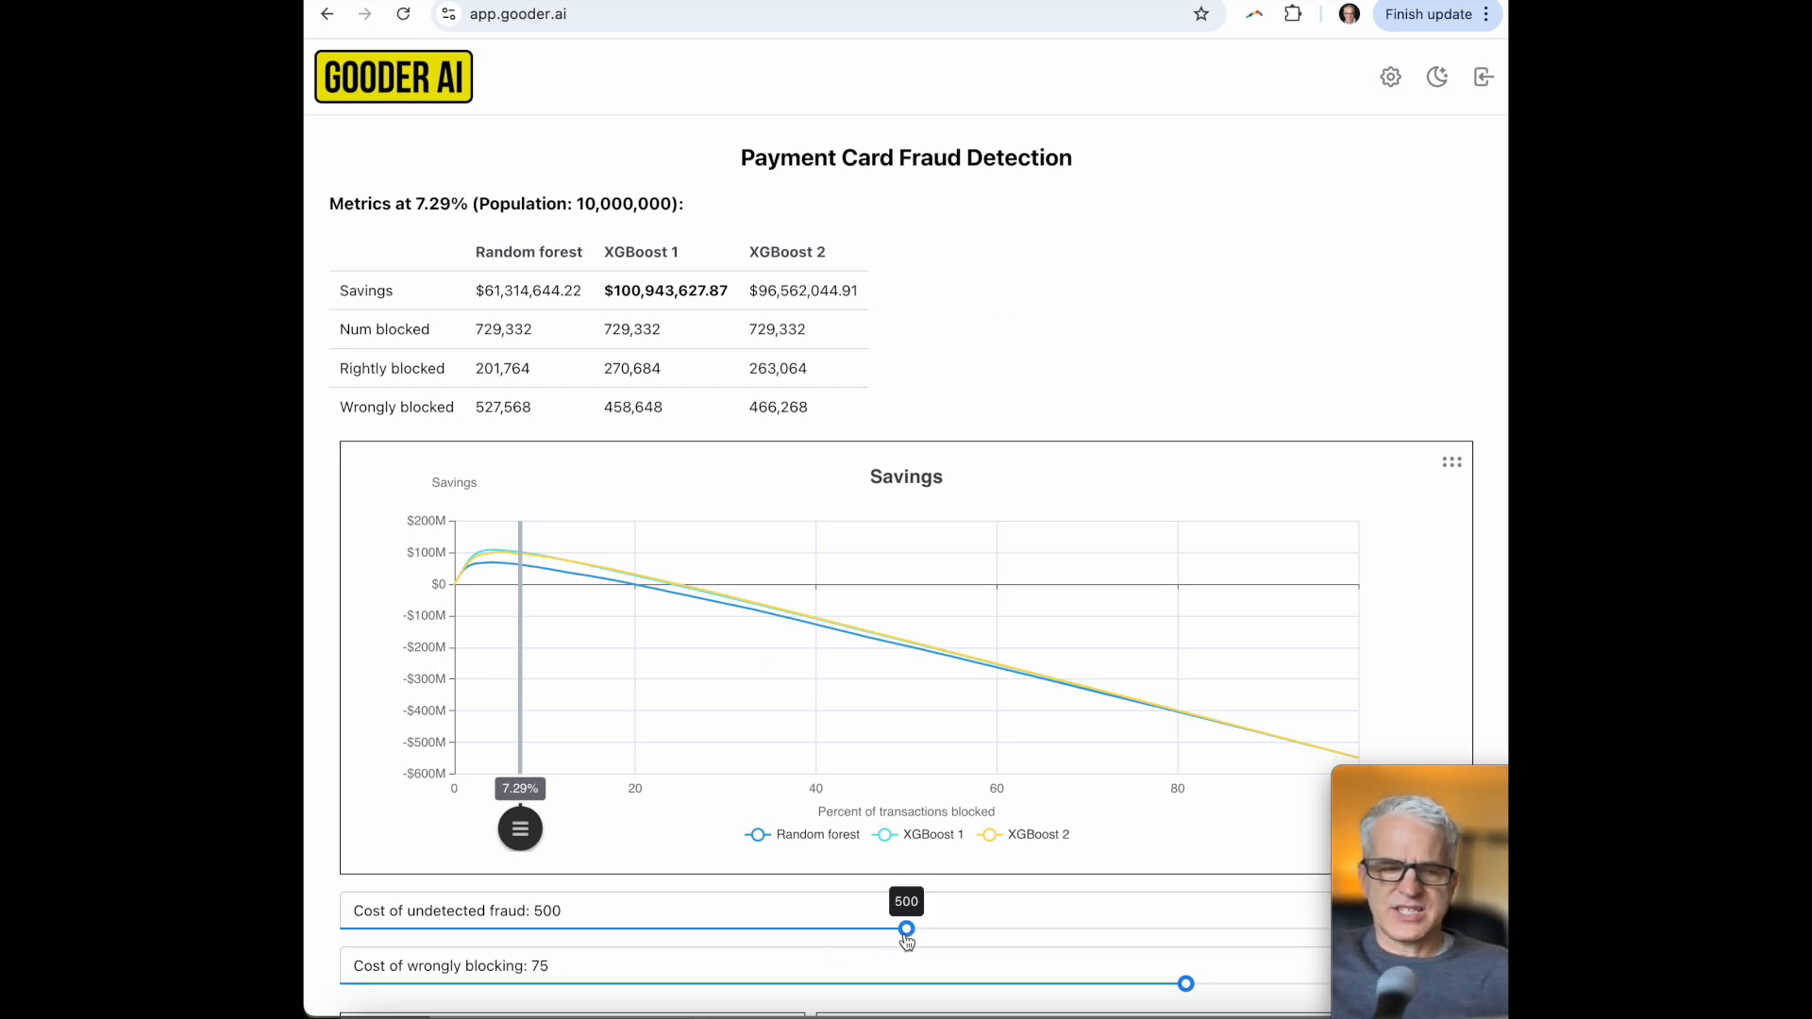
{"action": "mouse_move", "coordinate": [906, 935]}
{"action": "left_mouse_down"}
{"action": "mouse_move", "coordinate": [1025, 942]}
{"action": "mouse_move", "coordinate": [910, 941]}
{"action": "left_mouse_up"}
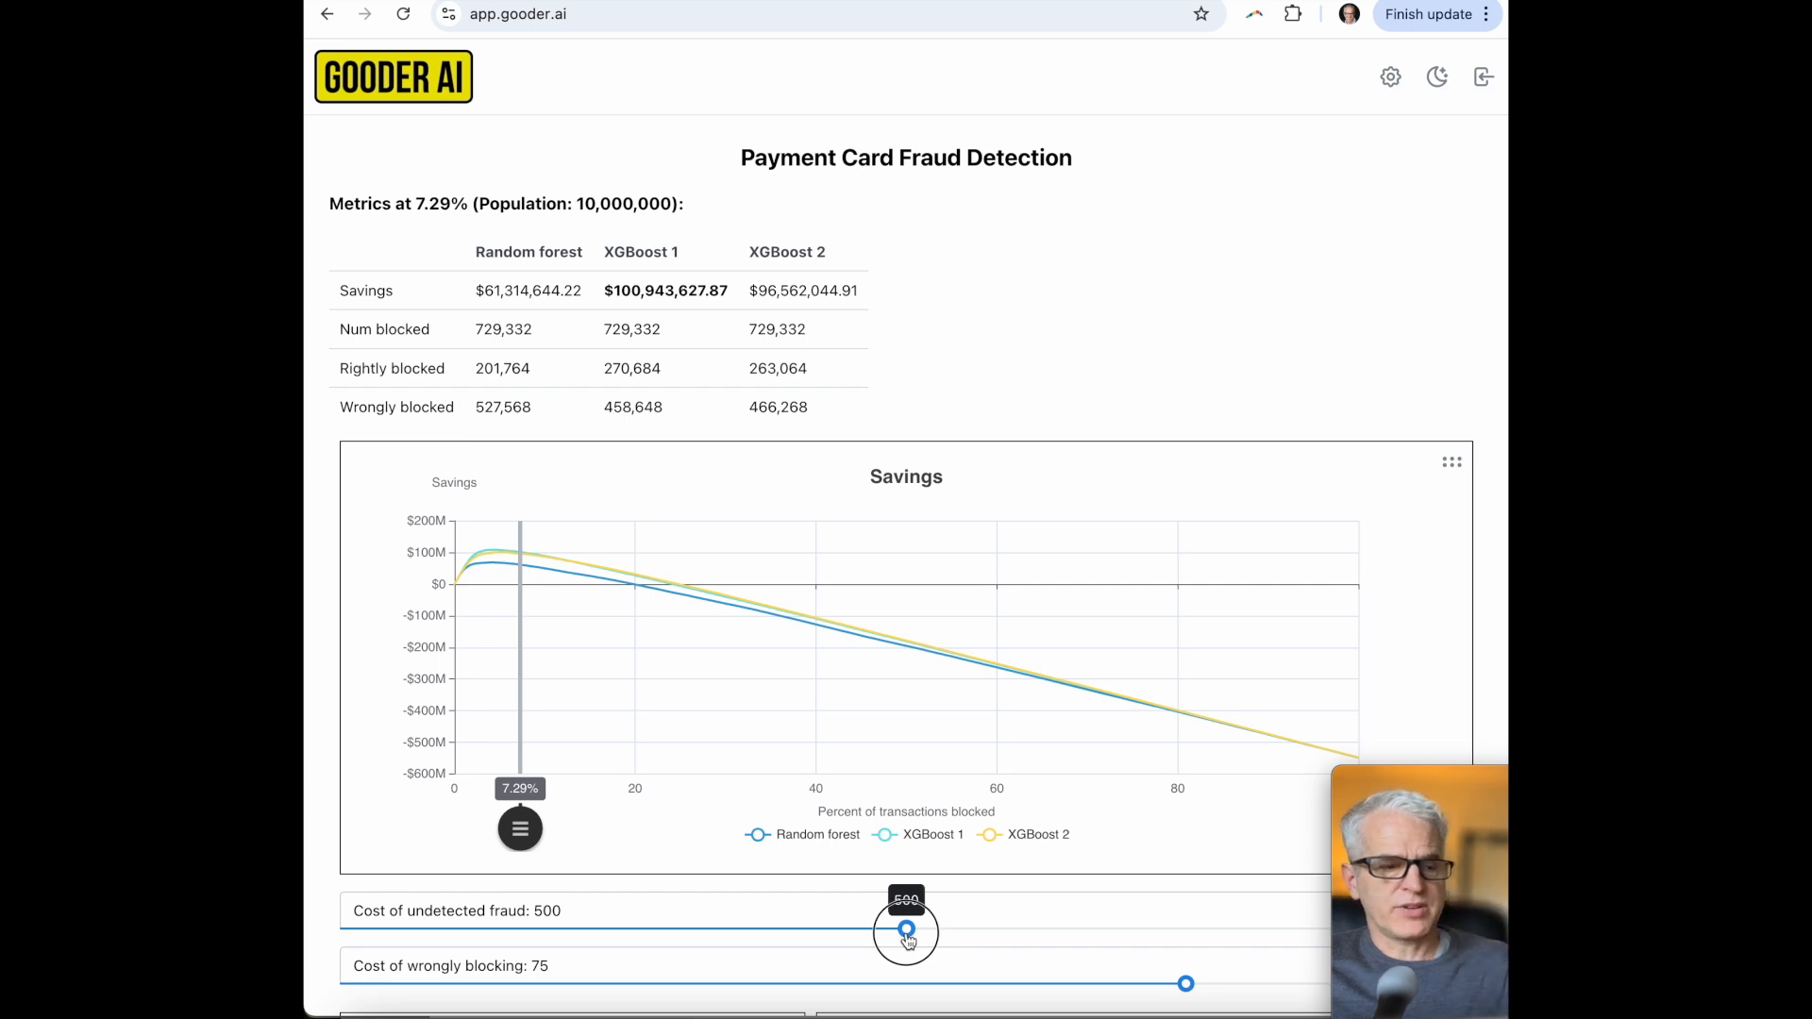
{"action": "left_click_drag", "start_coordinate": [906, 931], "coordinate": [489, 940]}
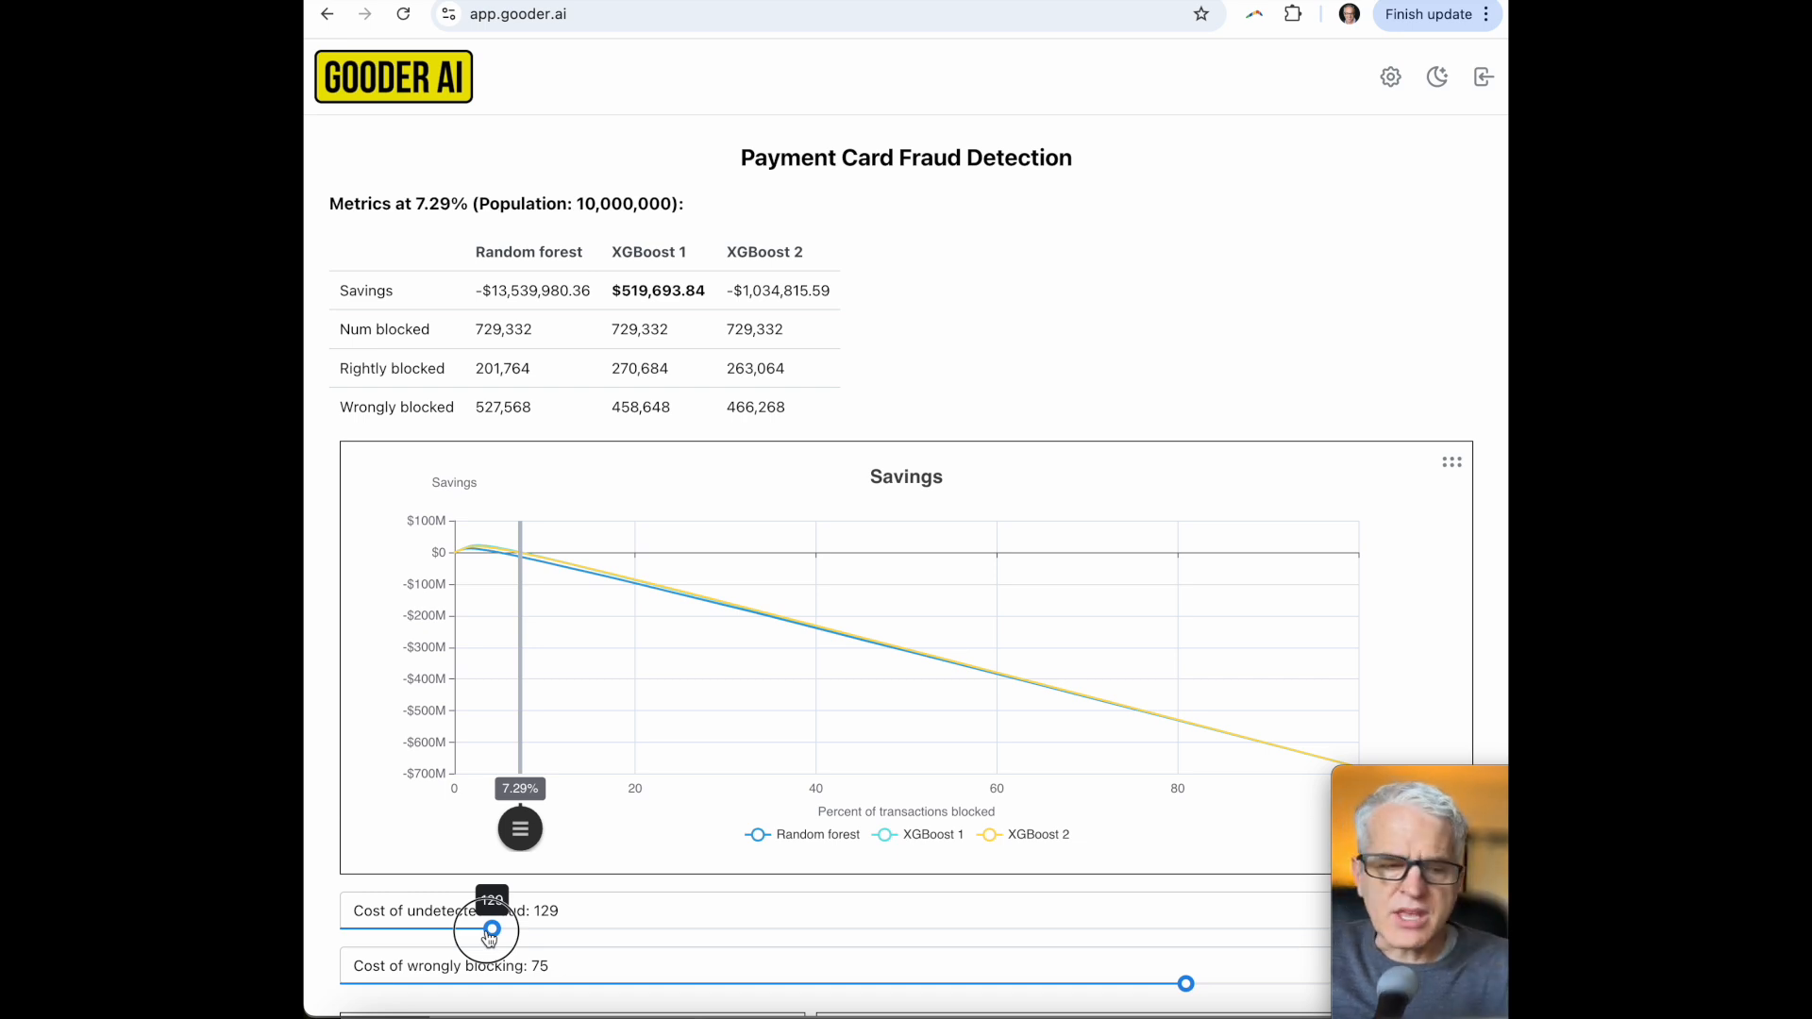
{"action": "left_click_drag", "start_coordinate": [489, 939], "coordinate": [498, 935]}
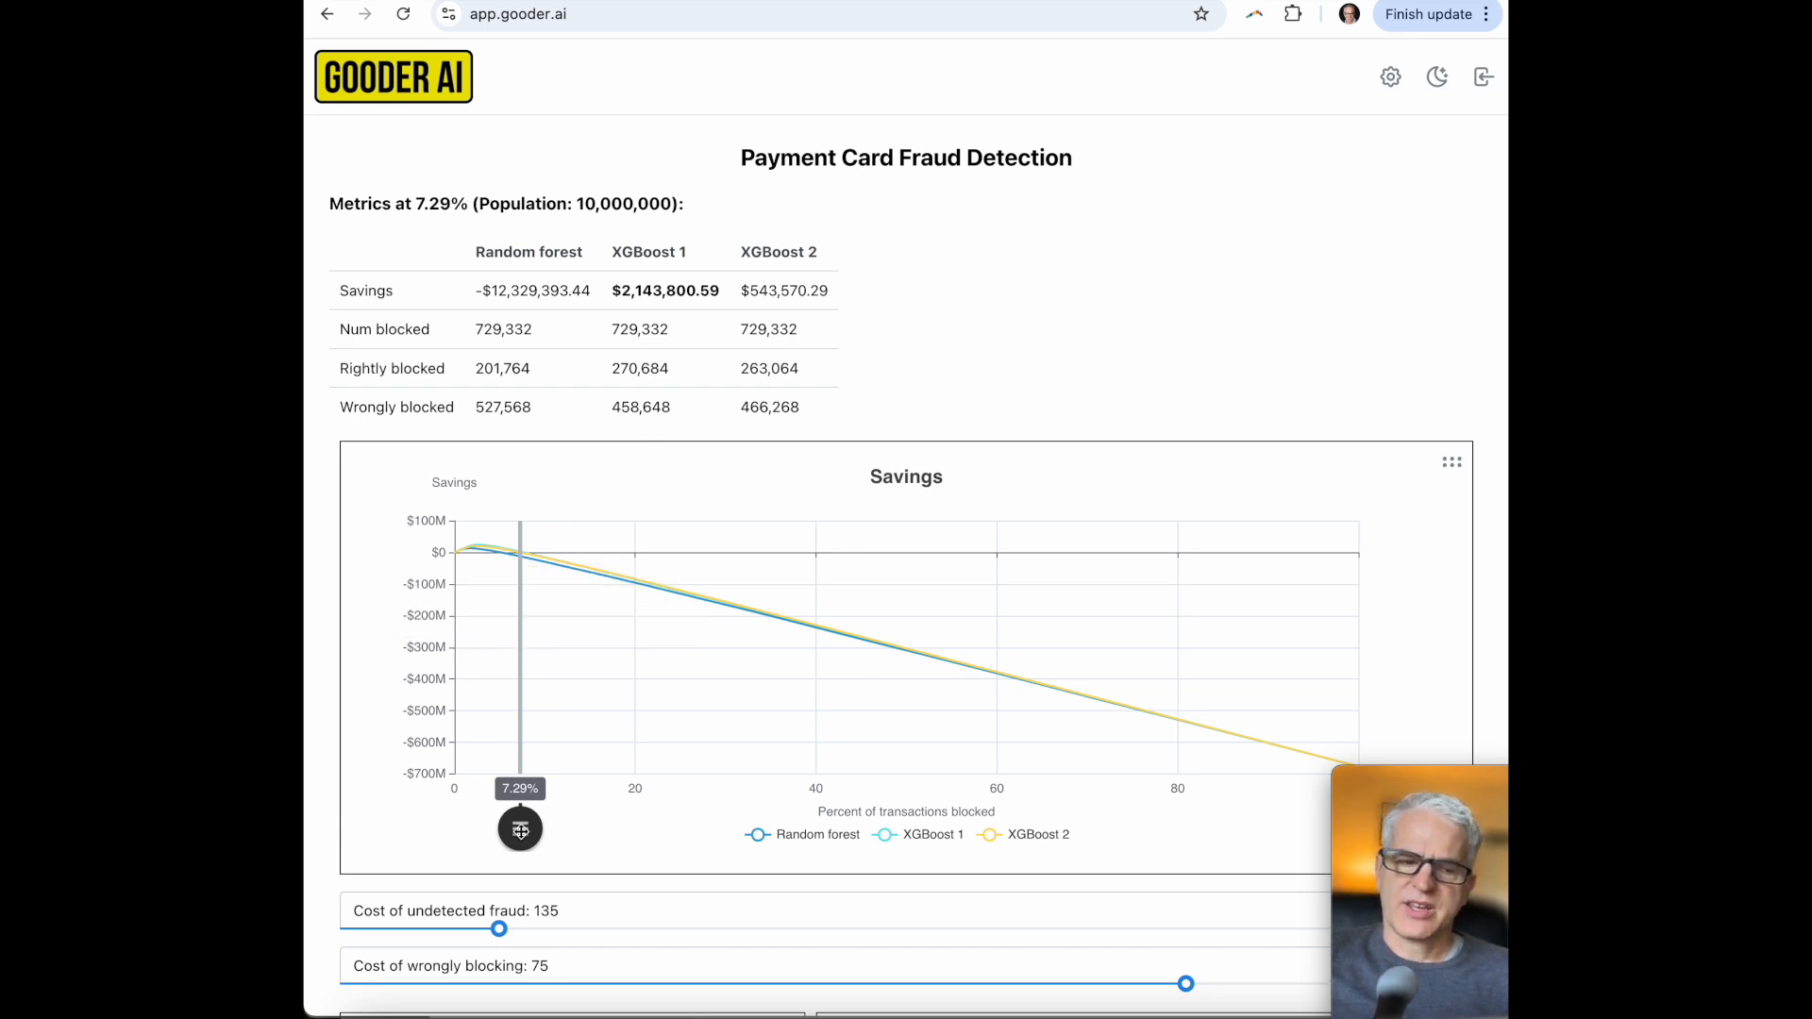
- Zoom the Savings chart to roughly the first 5% of transactions blocked and move the decision boundary to 1.52%
{"action": "left_click_drag", "start_coordinate": [519, 828], "coordinate": [491, 829]}
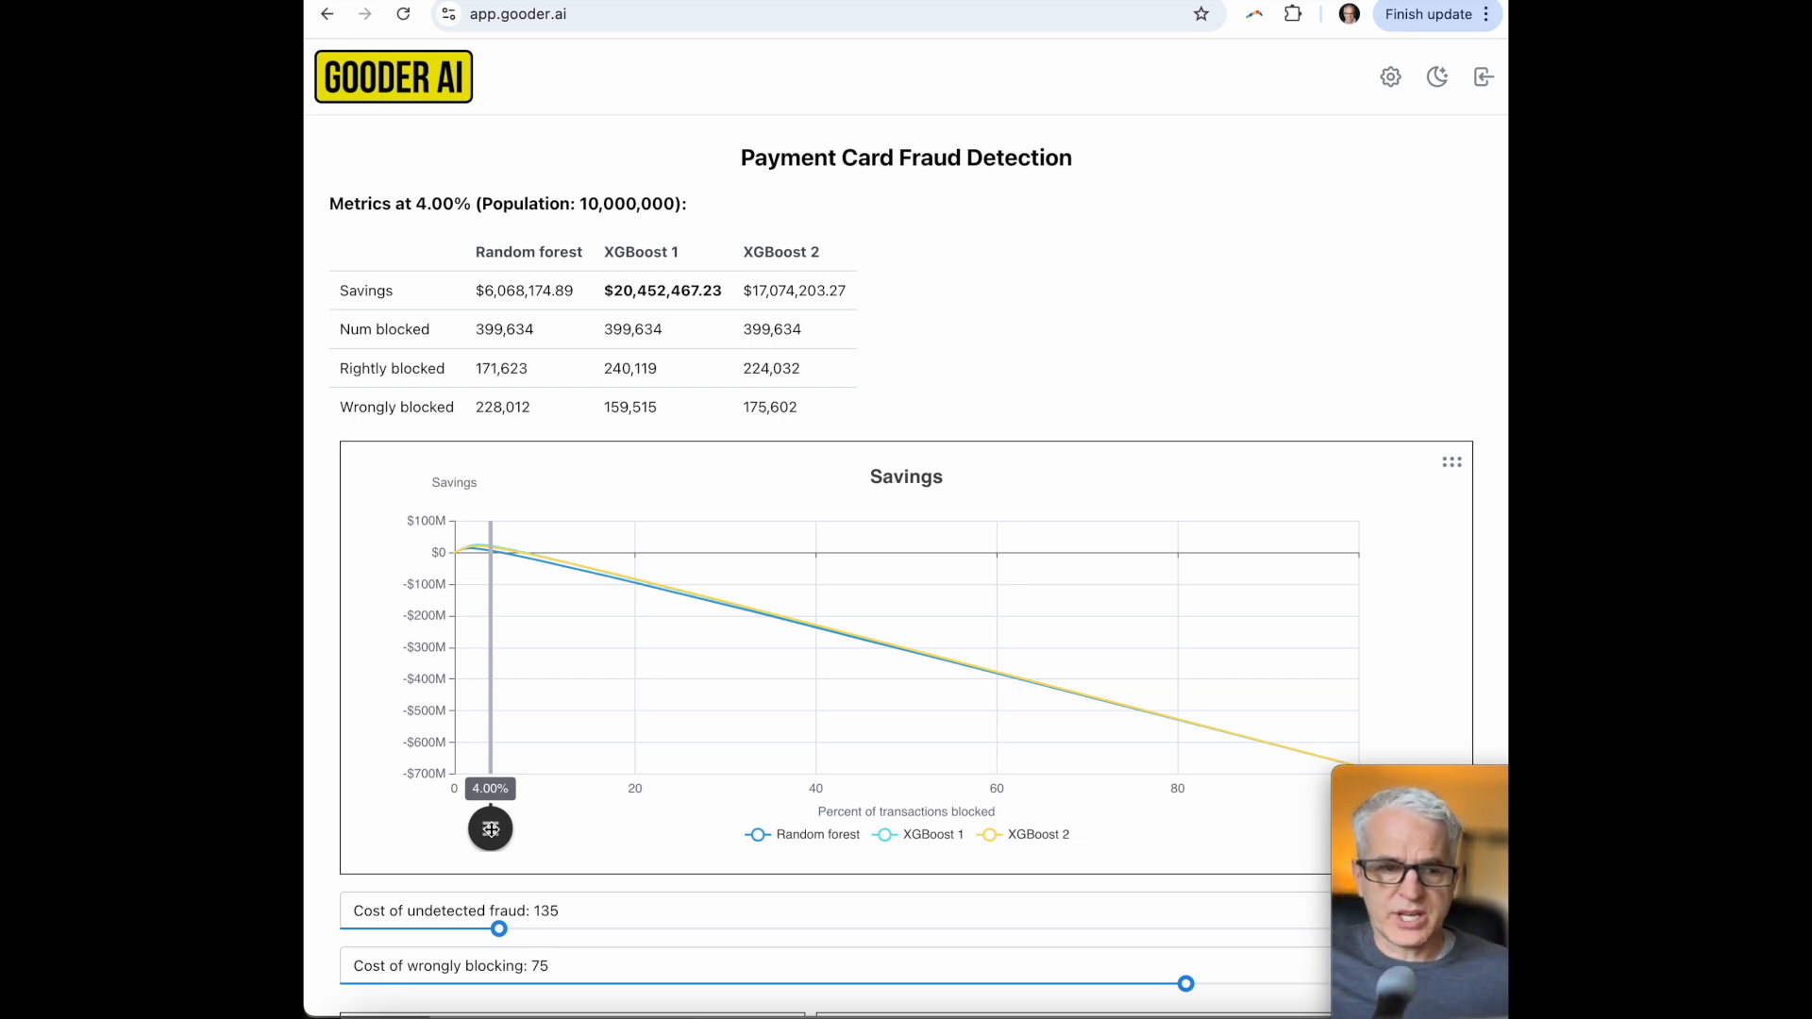
{"action": "left_click", "coordinate": [507, 534]}
{"action": "left_click_drag", "start_coordinate": [508, 535], "coordinate": [451, 533]}
{"action": "left_click_drag", "start_coordinate": [1122, 832], "coordinate": [717, 815]}
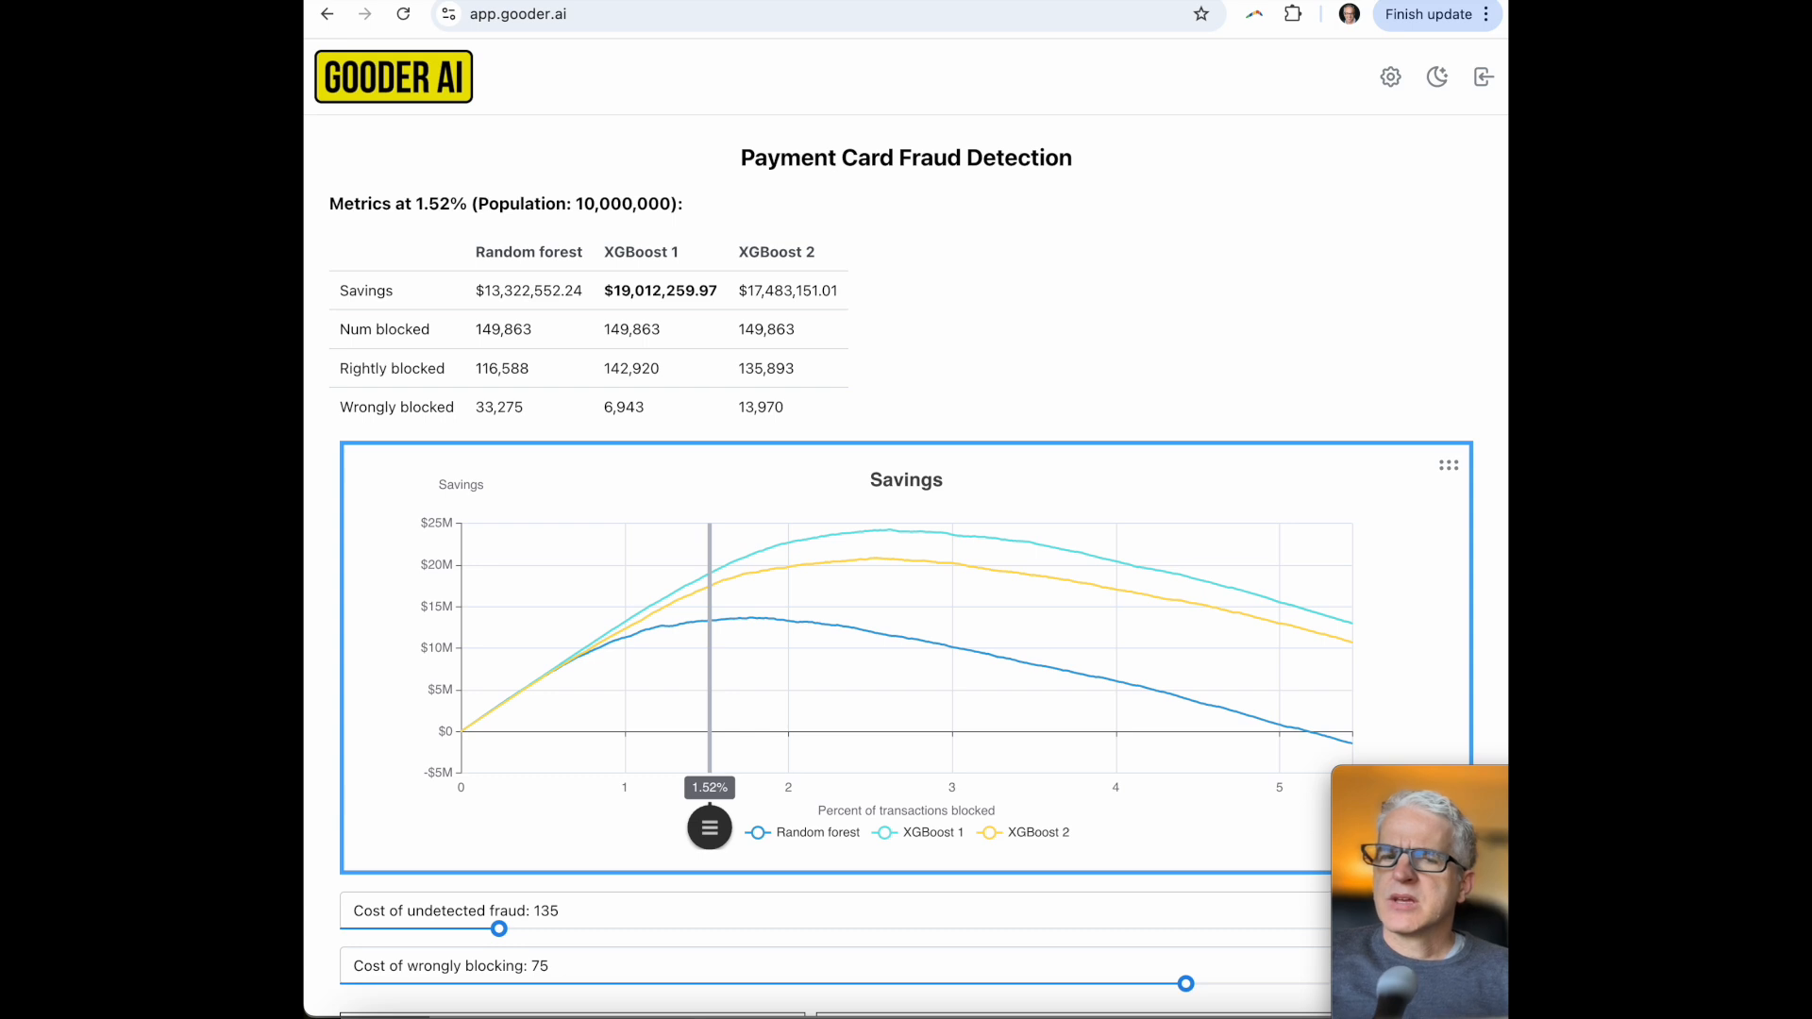
{"action": "key", "text": "super+Tab"}
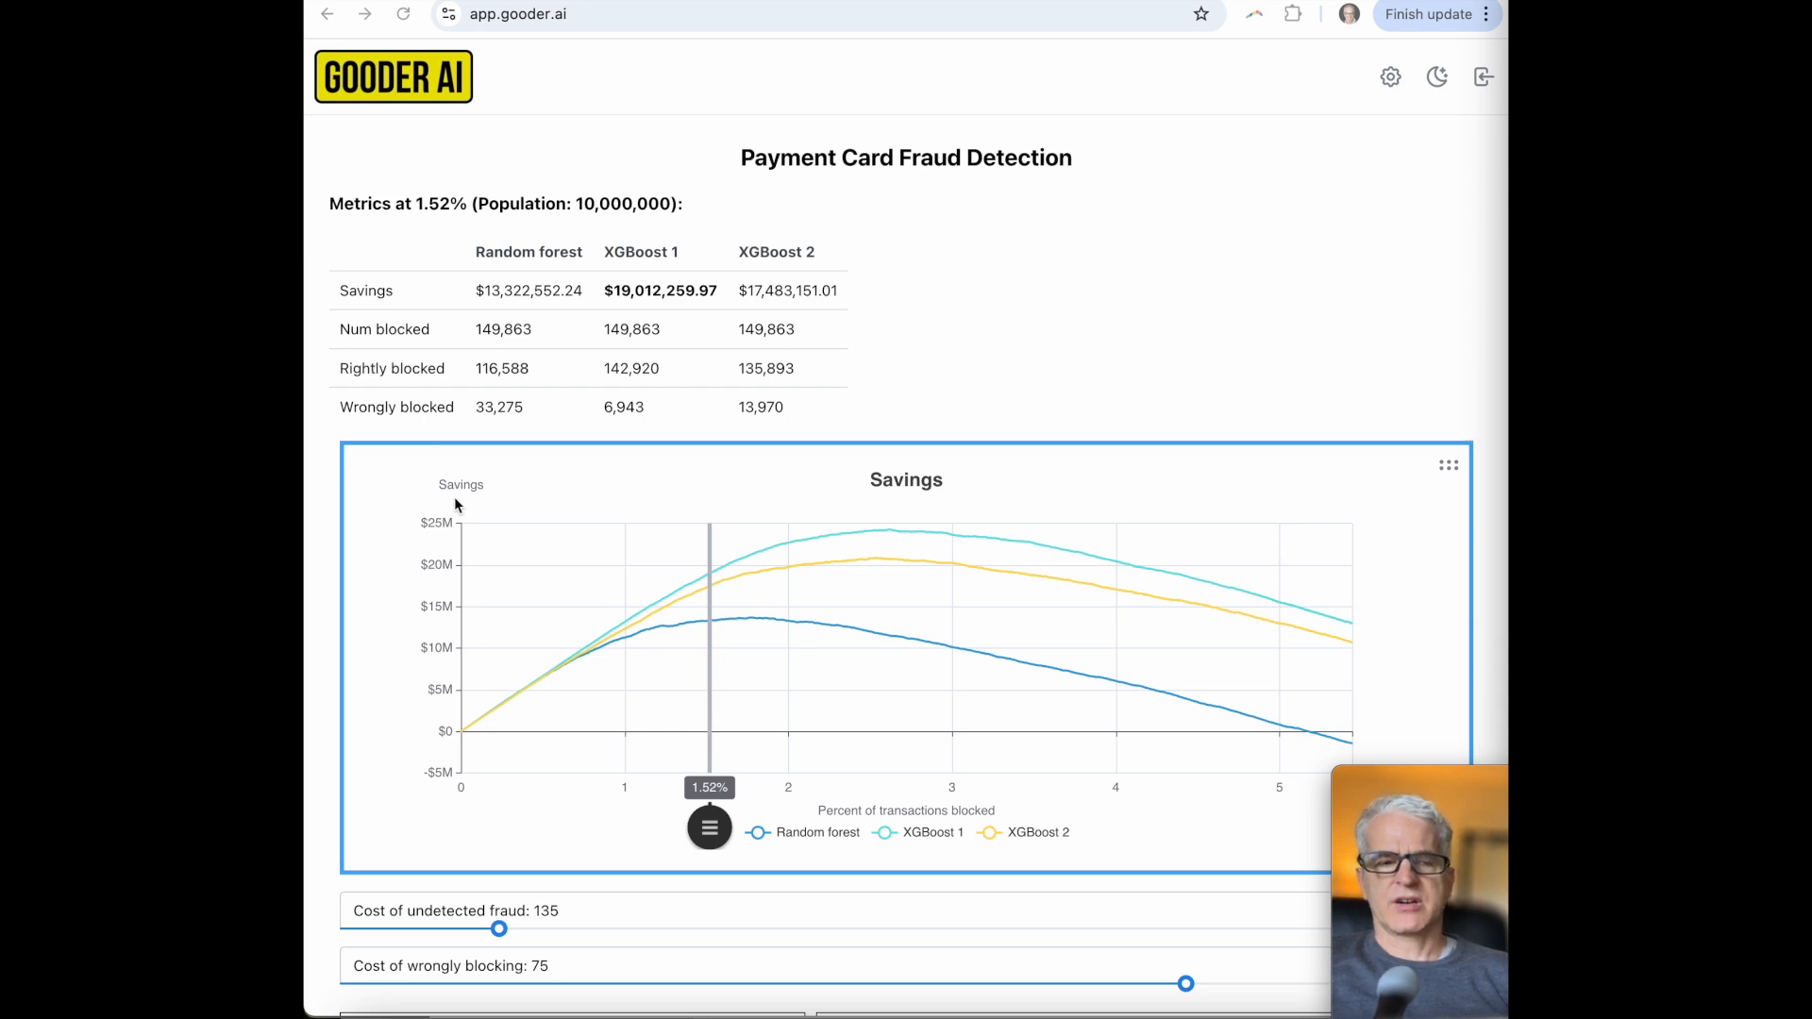
{"action": "left_click", "coordinate": [378, 295]}
{"action": "double_click", "coordinate": [378, 293]}
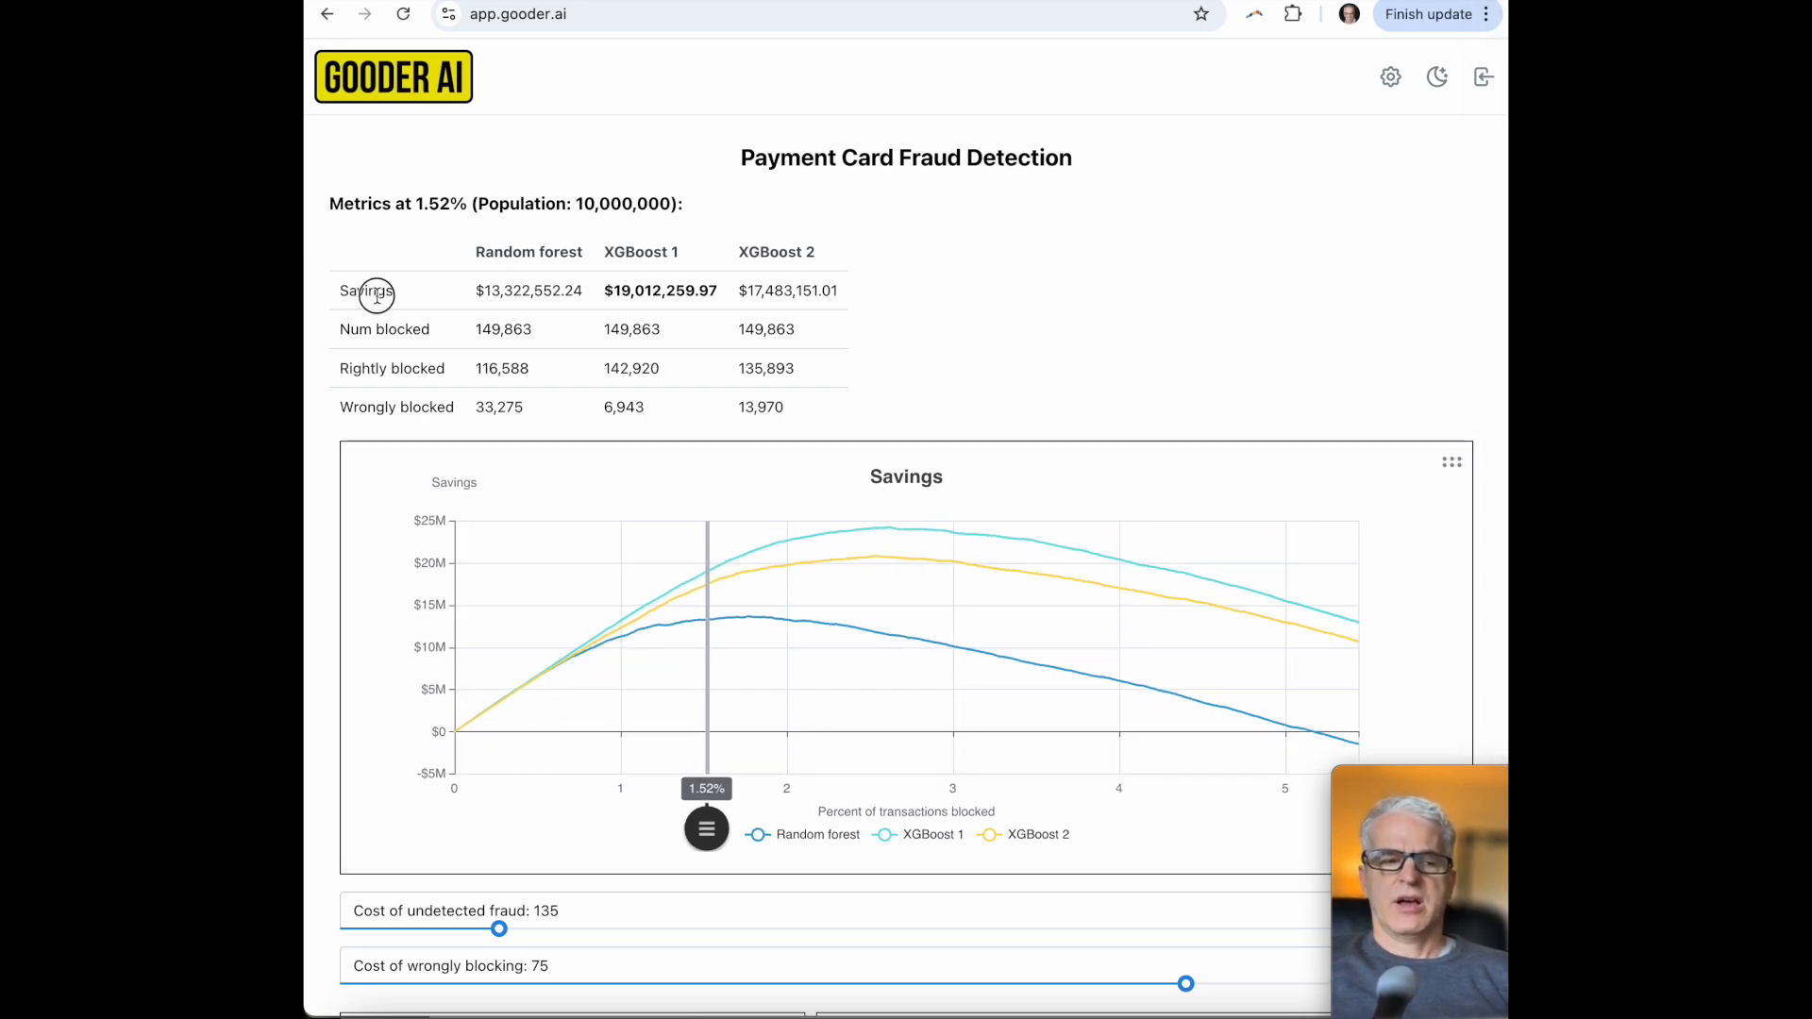
{"action": "left_click", "coordinate": [1105, 247]}
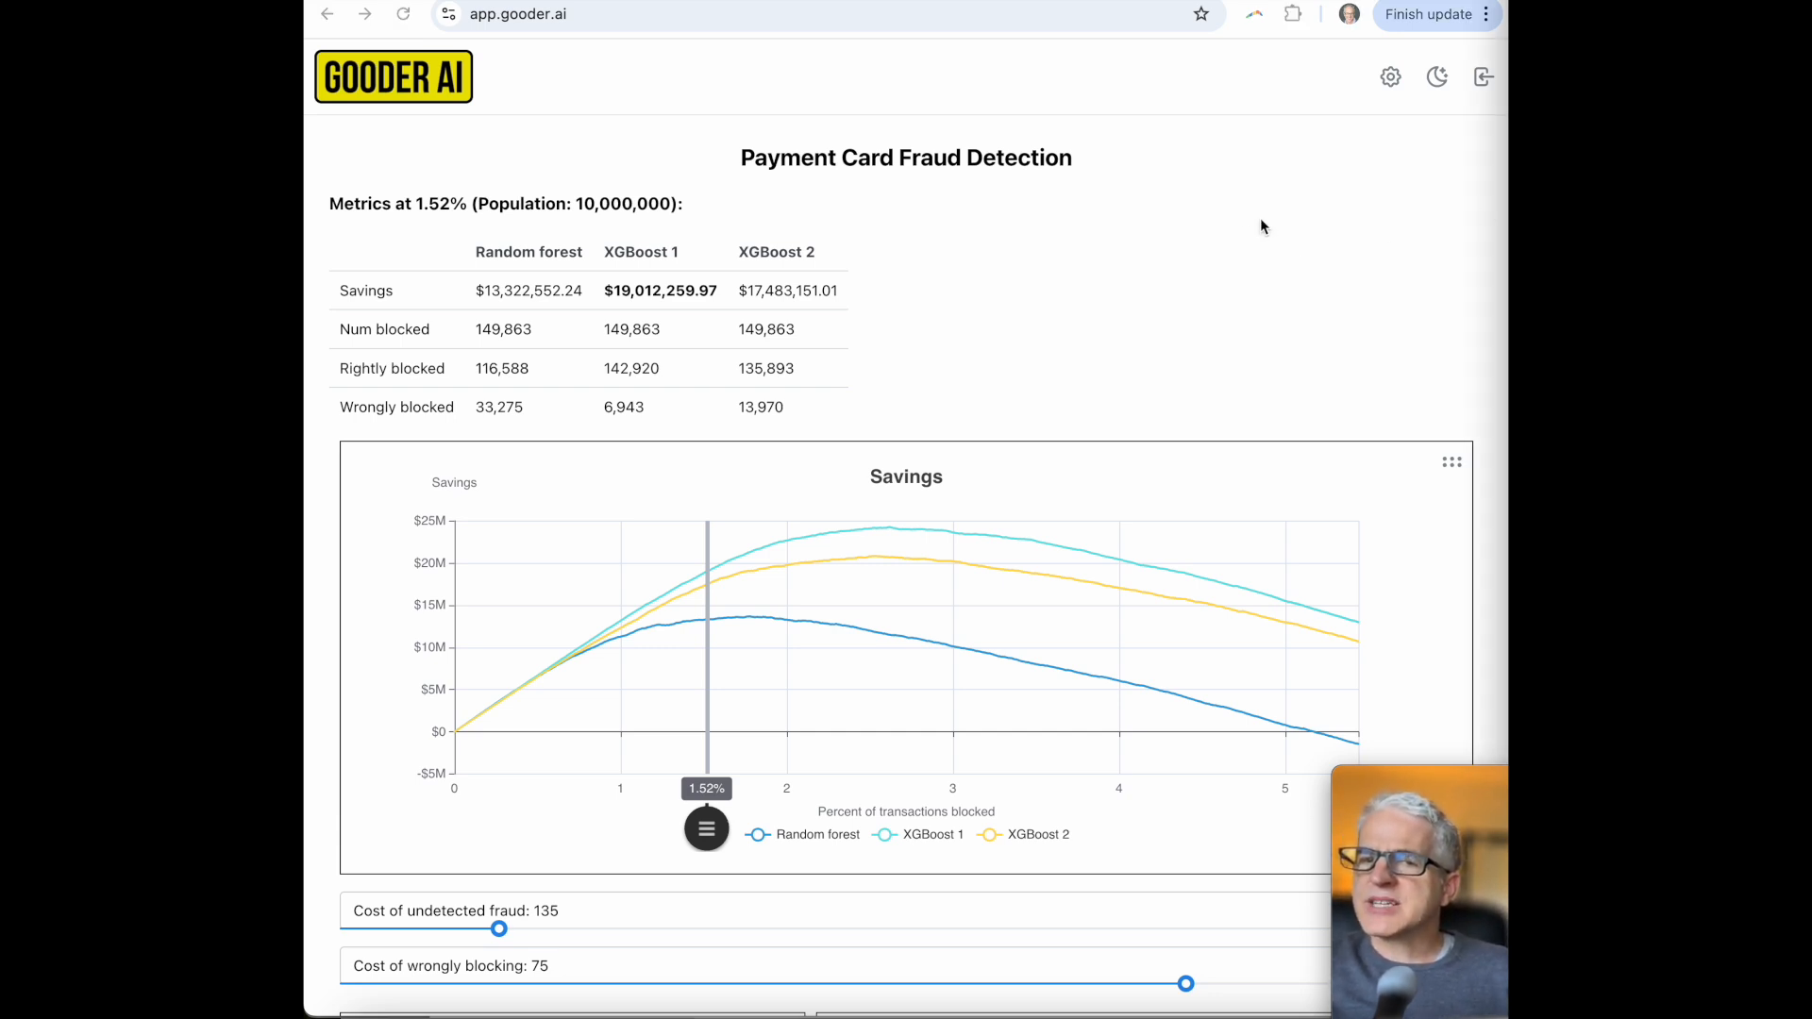
{"action": "left_click", "coordinate": [500, 929]}
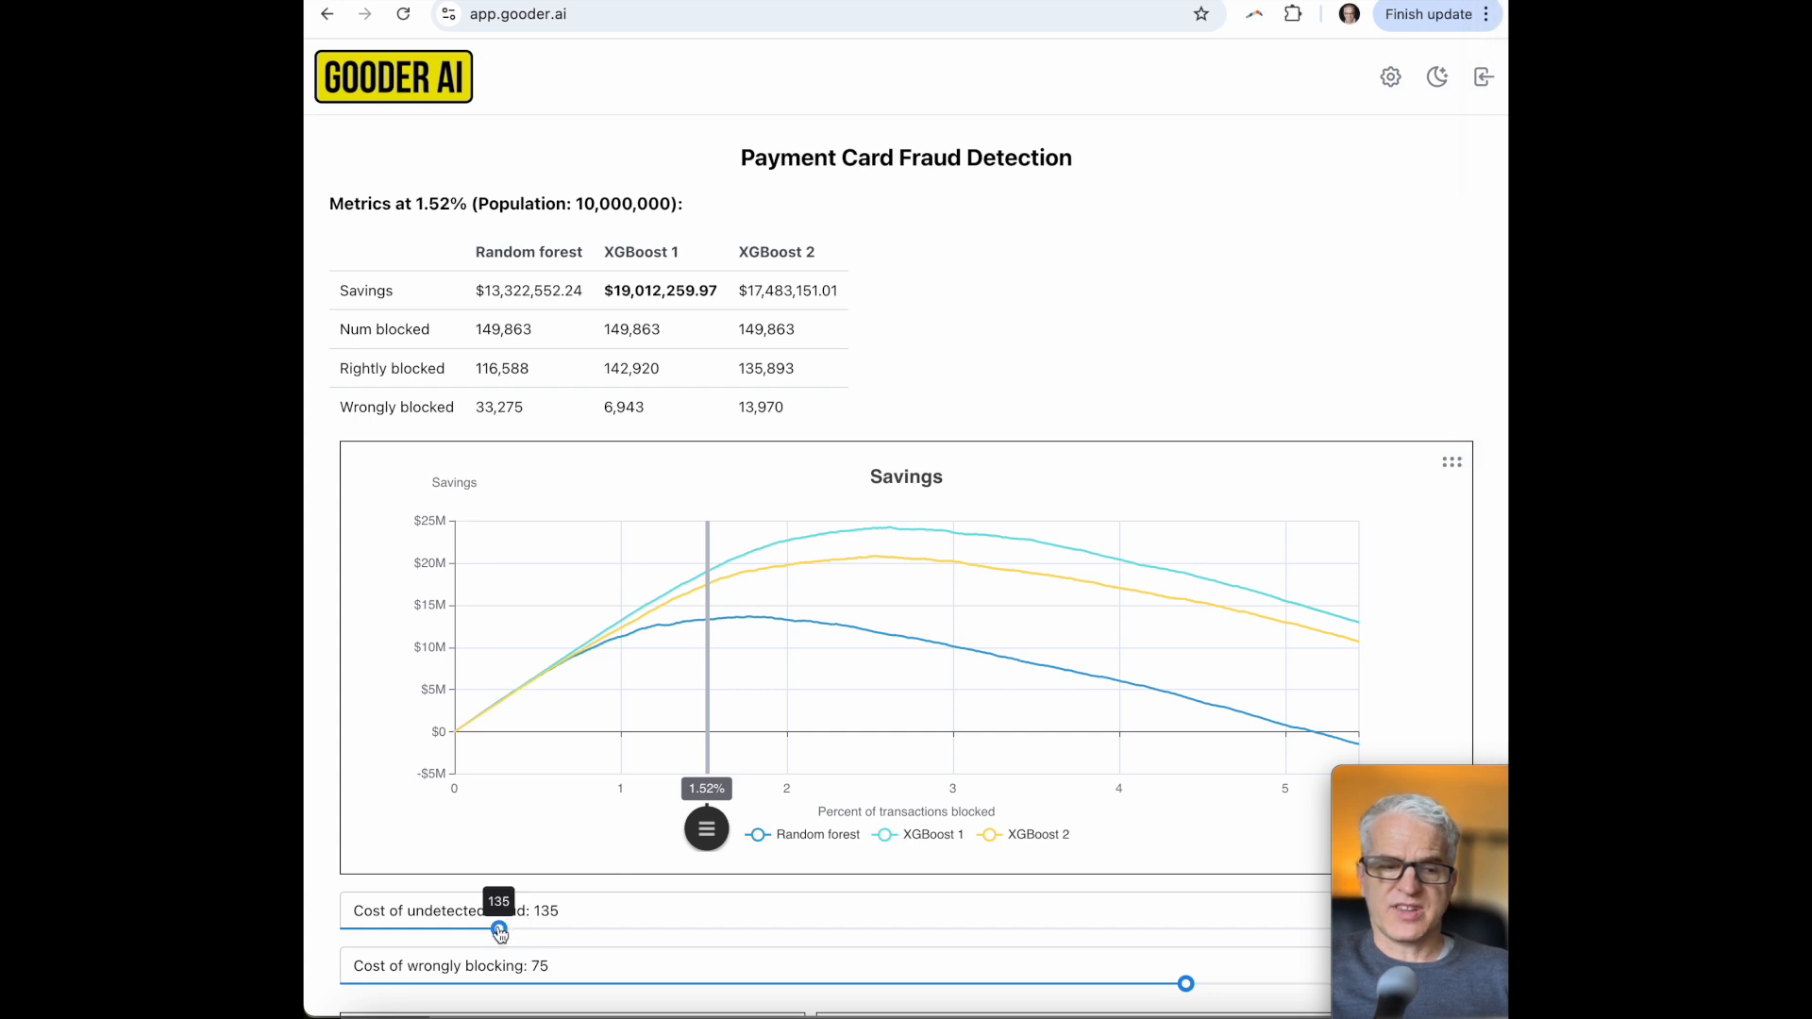
{"action": "left_click_drag", "start_coordinate": [500, 928], "coordinate": [498, 934]}
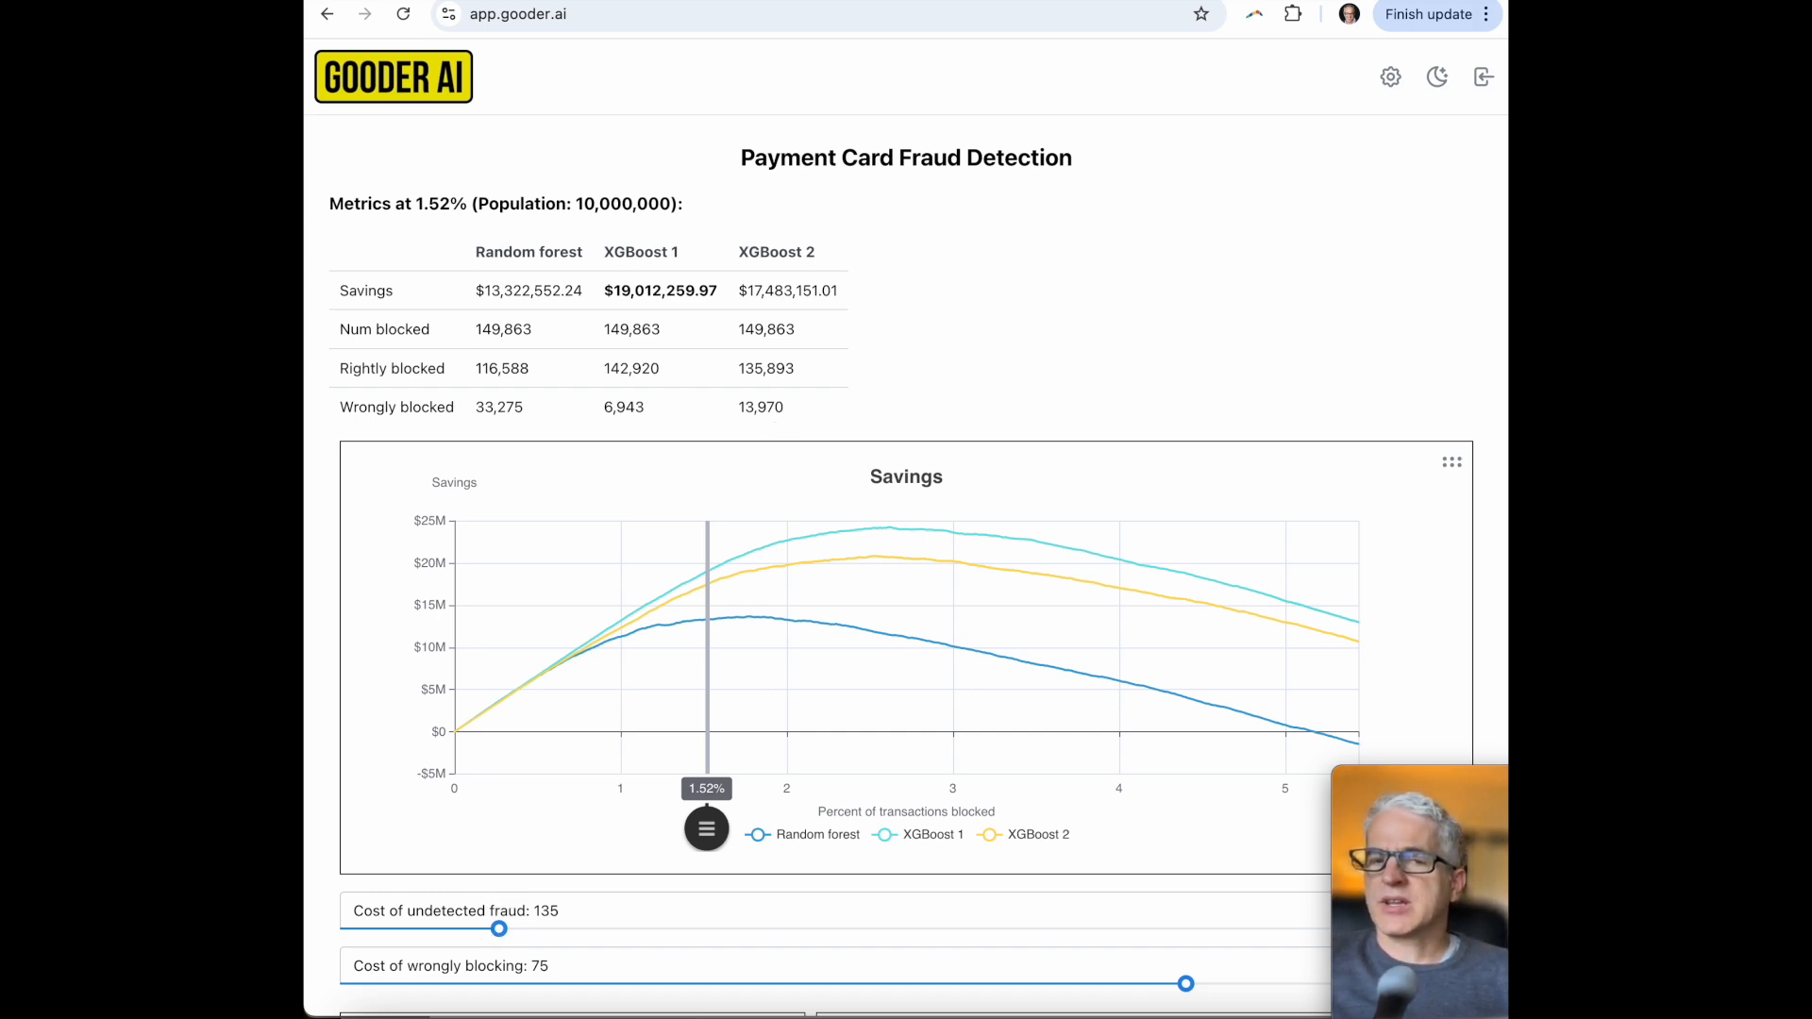
{"action": "left_click", "coordinate": [1548, 250]}
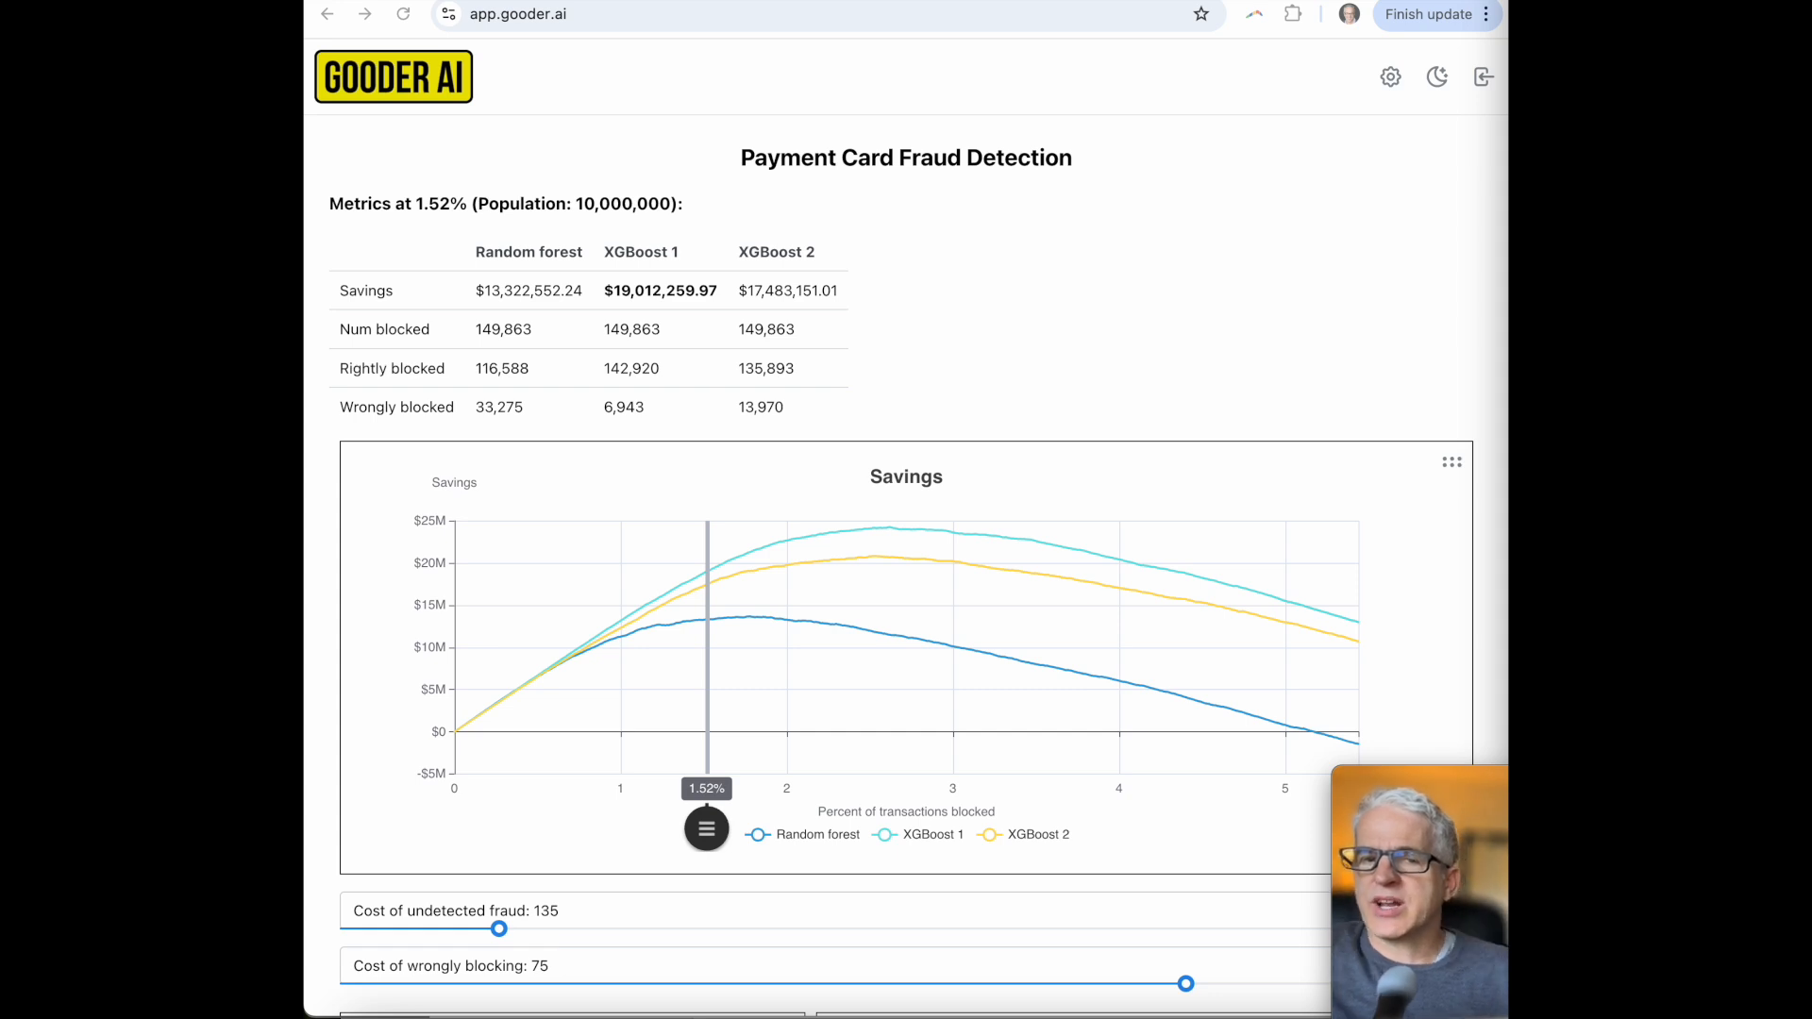
{"action": "left_click", "coordinate": [1284, 291]}
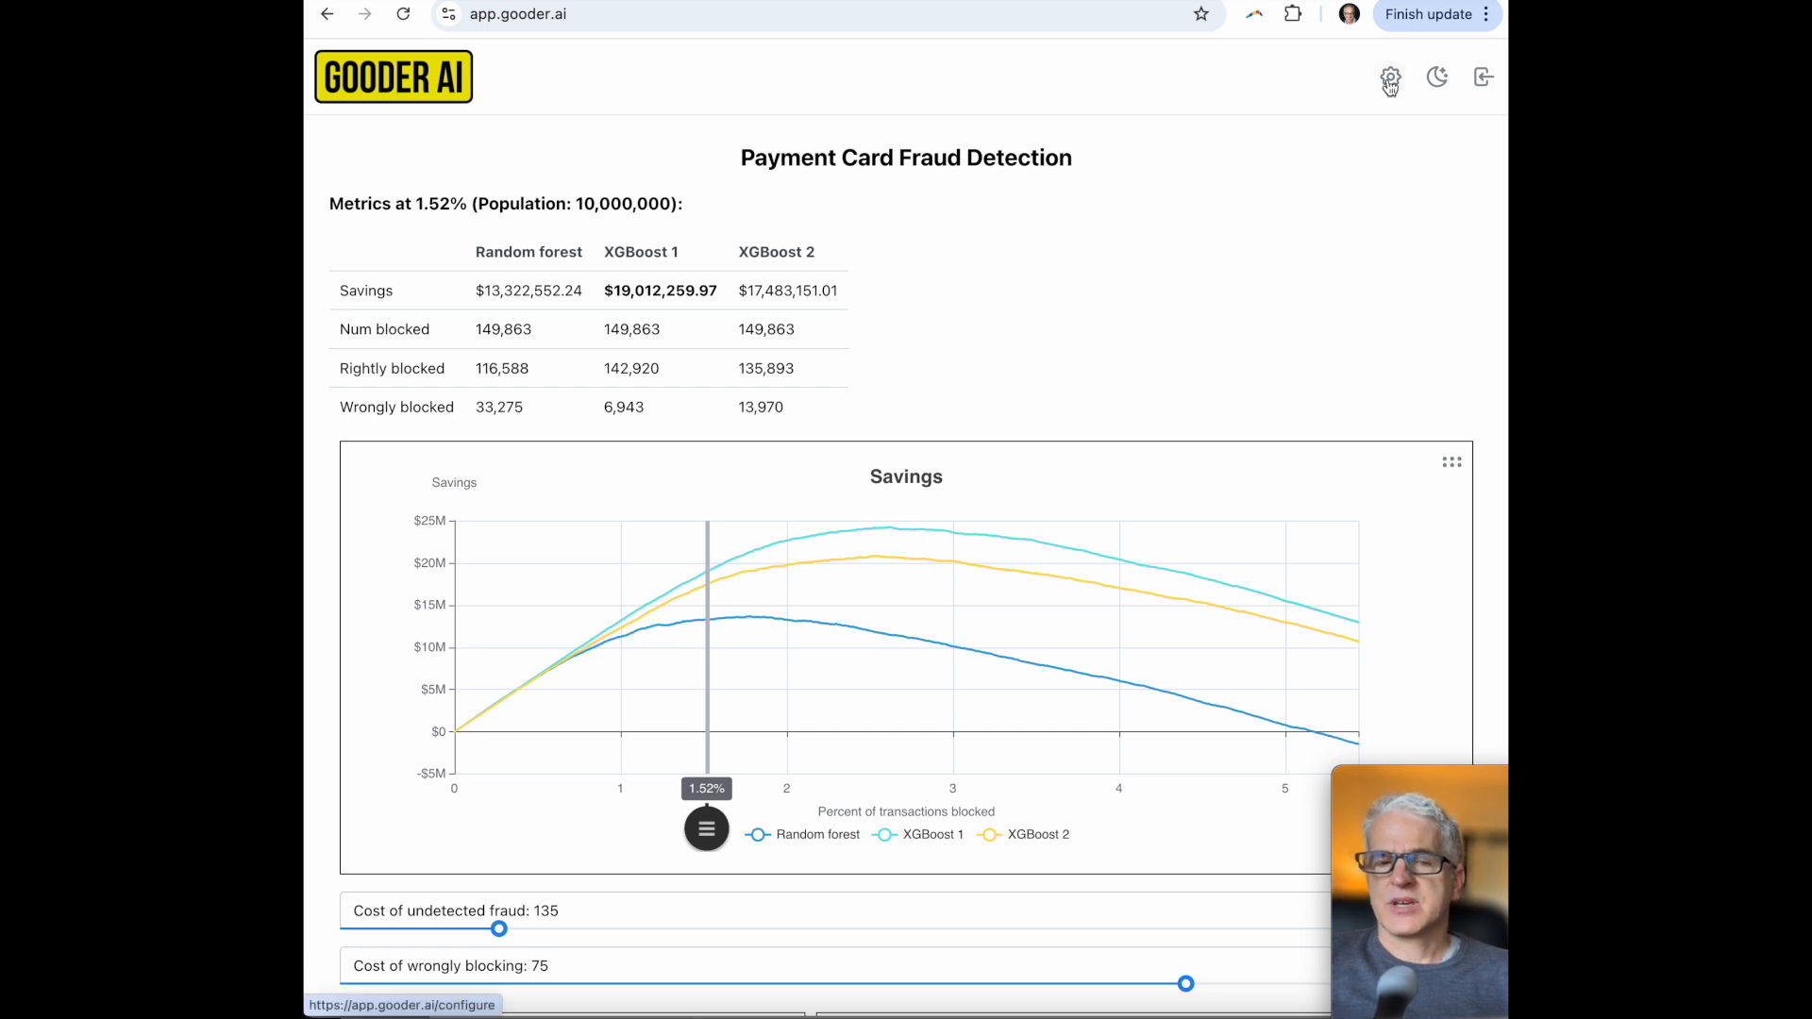
- Look over the Gains curve, Response deciles and Decision threshold charts further down the dashboard
{"action": "scroll", "coordinate": [1215, 270], "scroll_direction": "down", "scroll_amount": 3}
{"action": "scroll", "coordinate": [1136, 623], "scroll_direction": "down", "scroll_amount": 4}
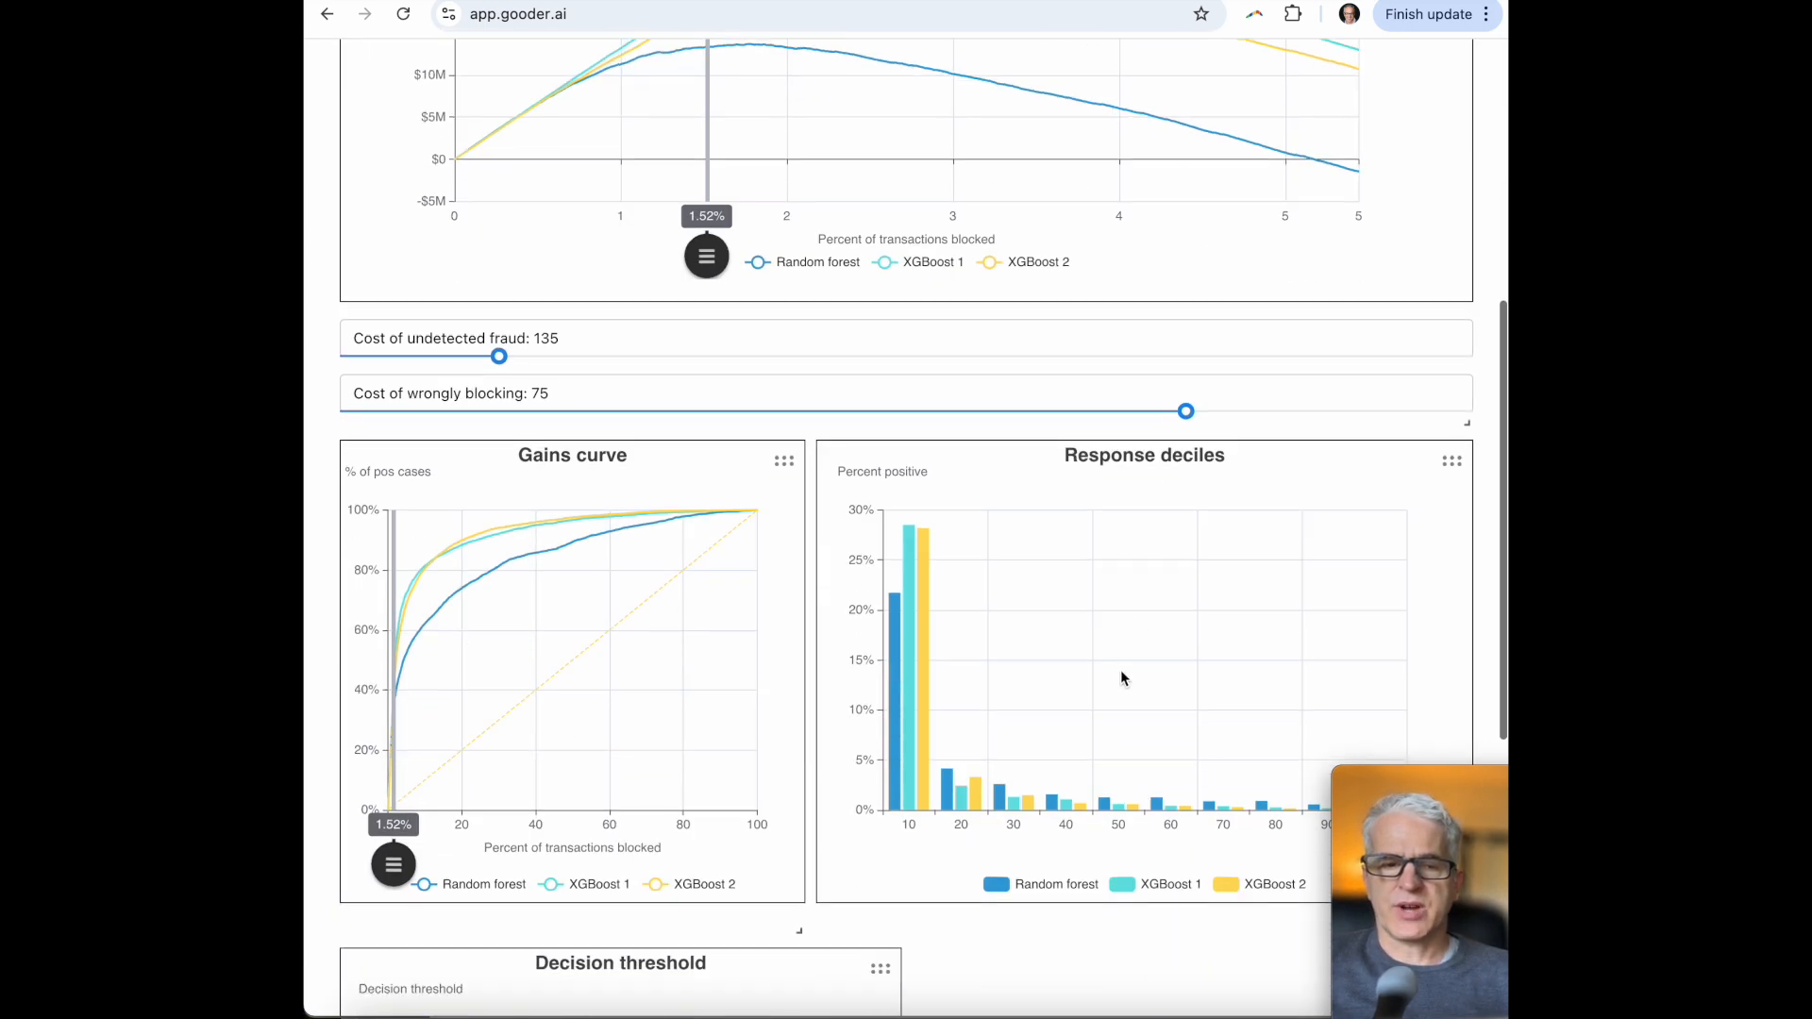
{"action": "scroll", "coordinate": [1038, 888], "scroll_direction": "down", "scroll_amount": 5}
{"action": "scroll", "coordinate": [1038, 894], "scroll_direction": "up", "scroll_amount": 12}
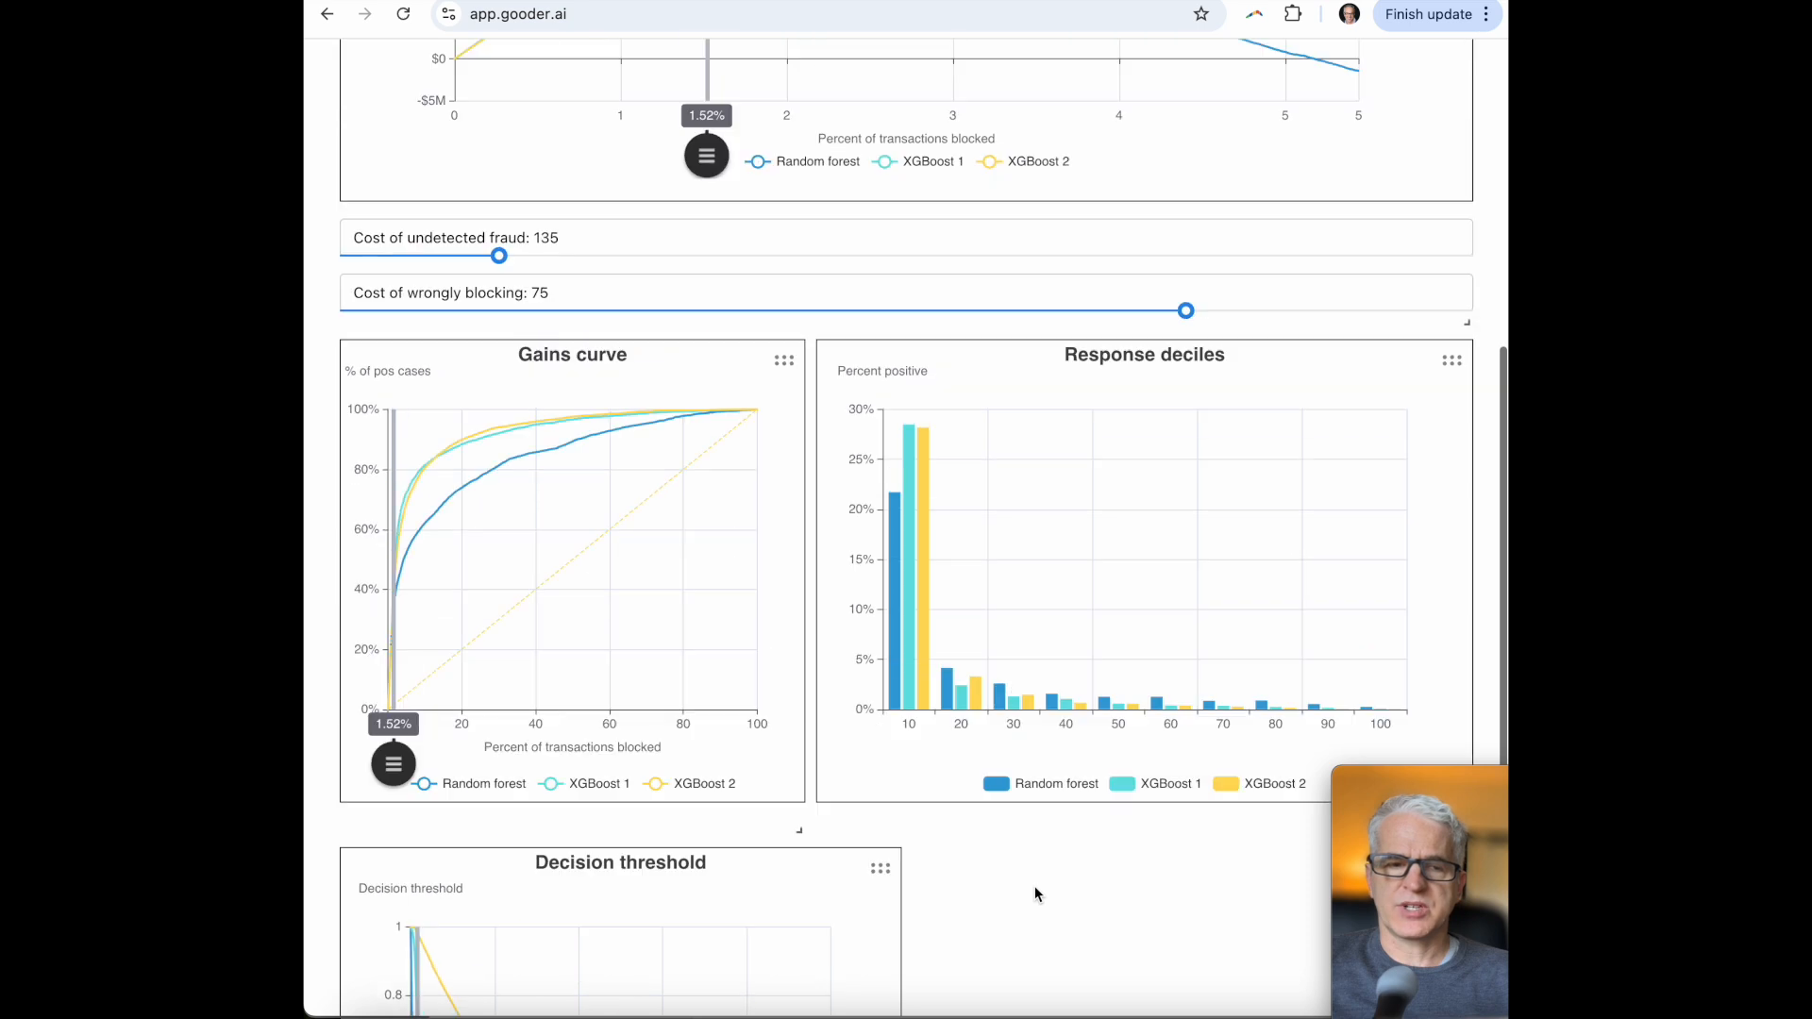
- Open the dashboard configuration and look through the global settings for the dataset, models and dependent variable
{"action": "left_click", "coordinate": [1392, 79]}
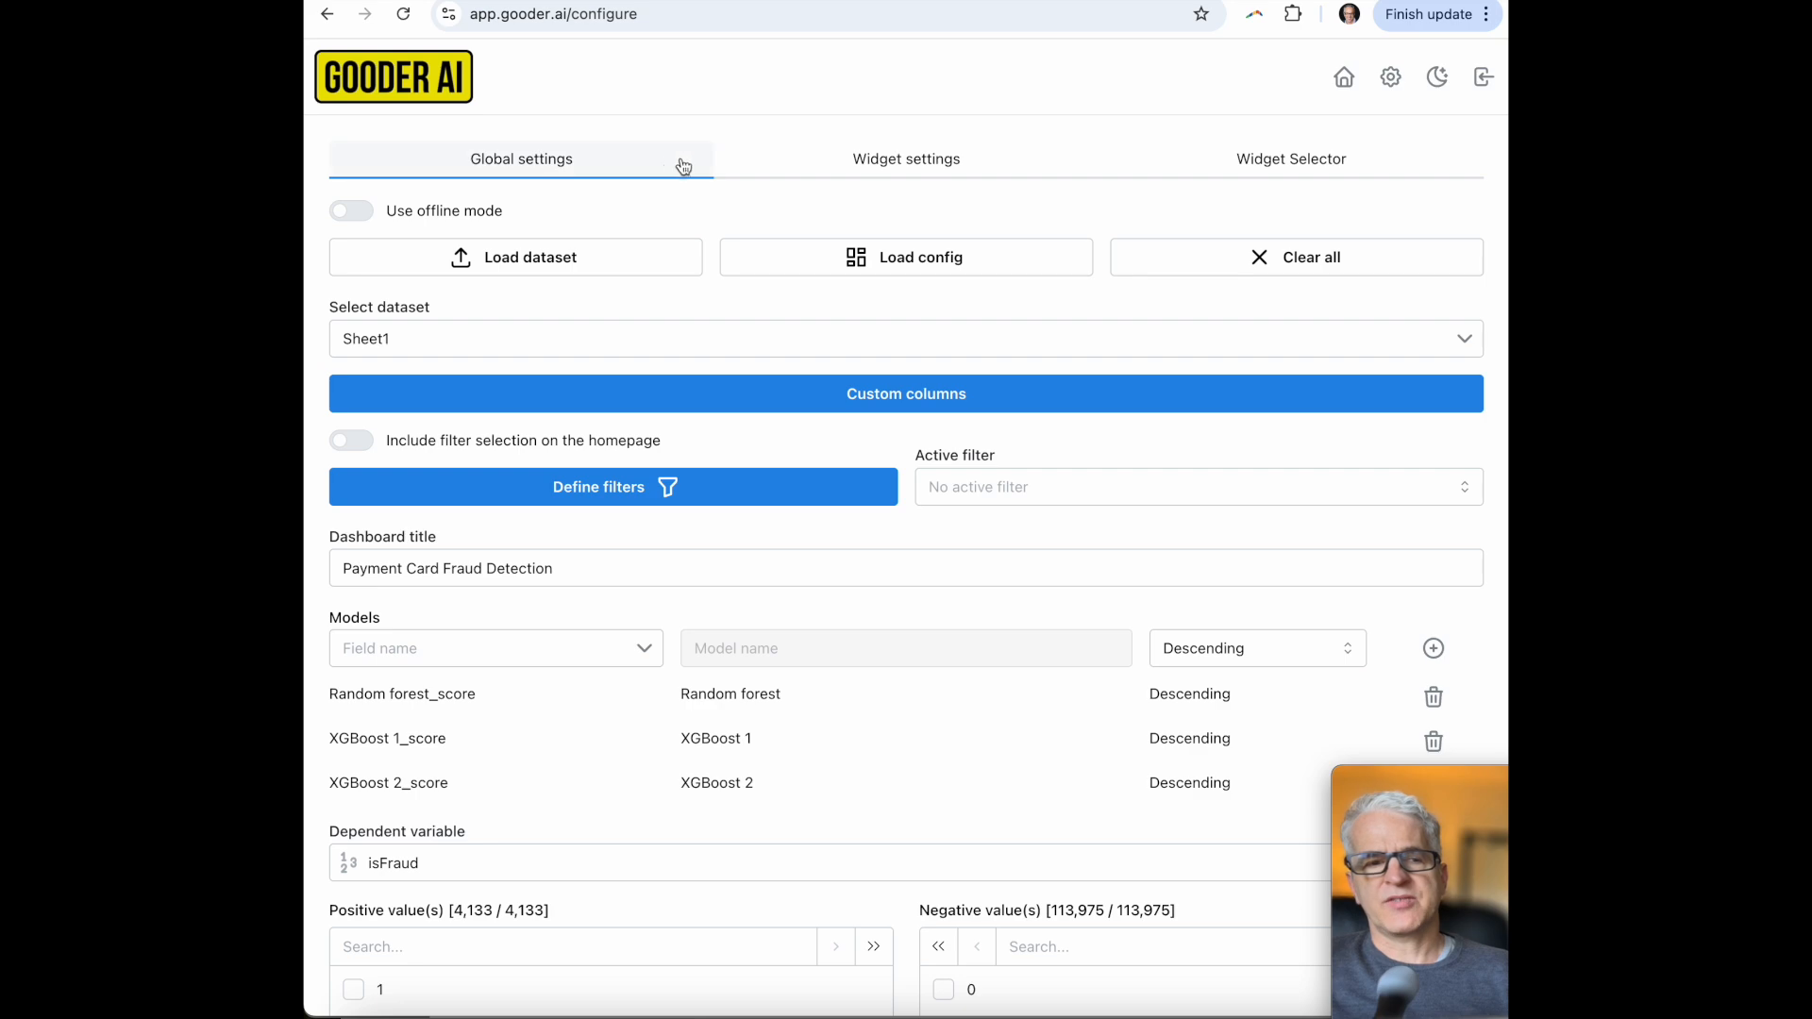
{"action": "scroll", "coordinate": [760, 675], "scroll_direction": "down", "scroll_amount": 7}
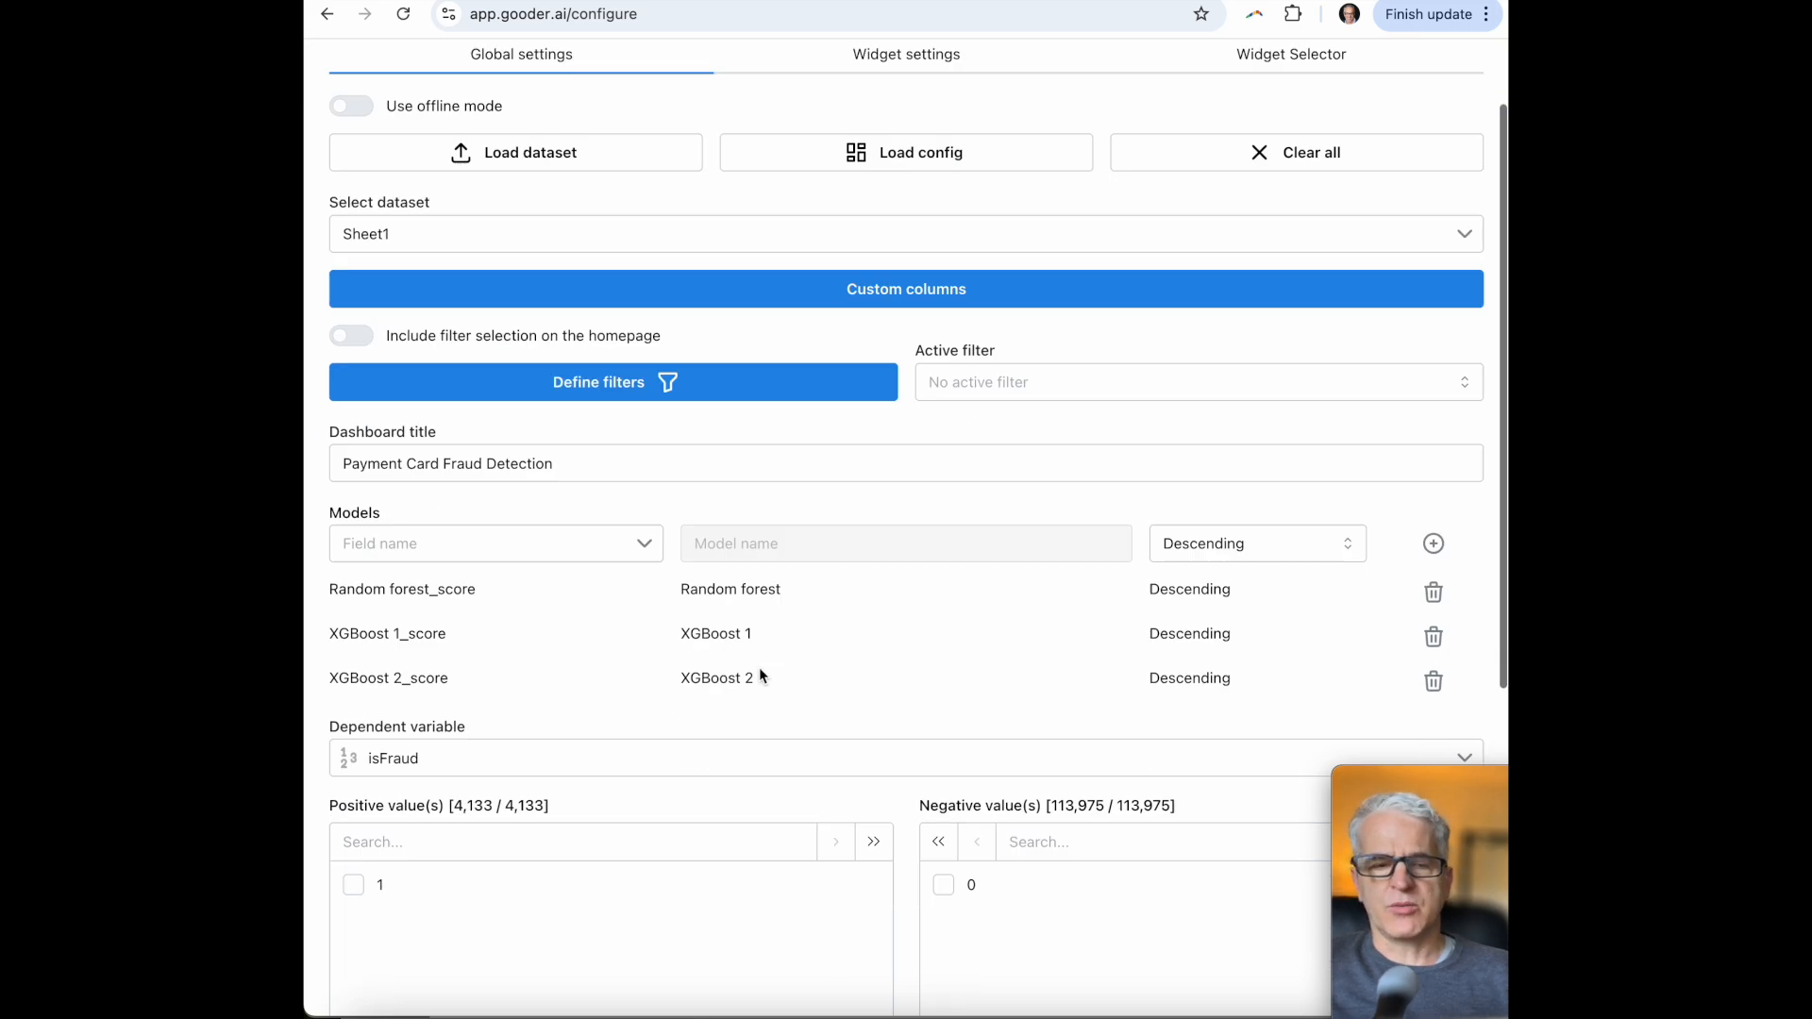
{"action": "scroll", "coordinate": [760, 676], "scroll_direction": "up", "scroll_amount": 7}
{"action": "scroll", "coordinate": [761, 676], "scroll_direction": "down", "scroll_amount": 7}
{"action": "scroll", "coordinate": [759, 675], "scroll_direction": "up", "scroll_amount": 7}
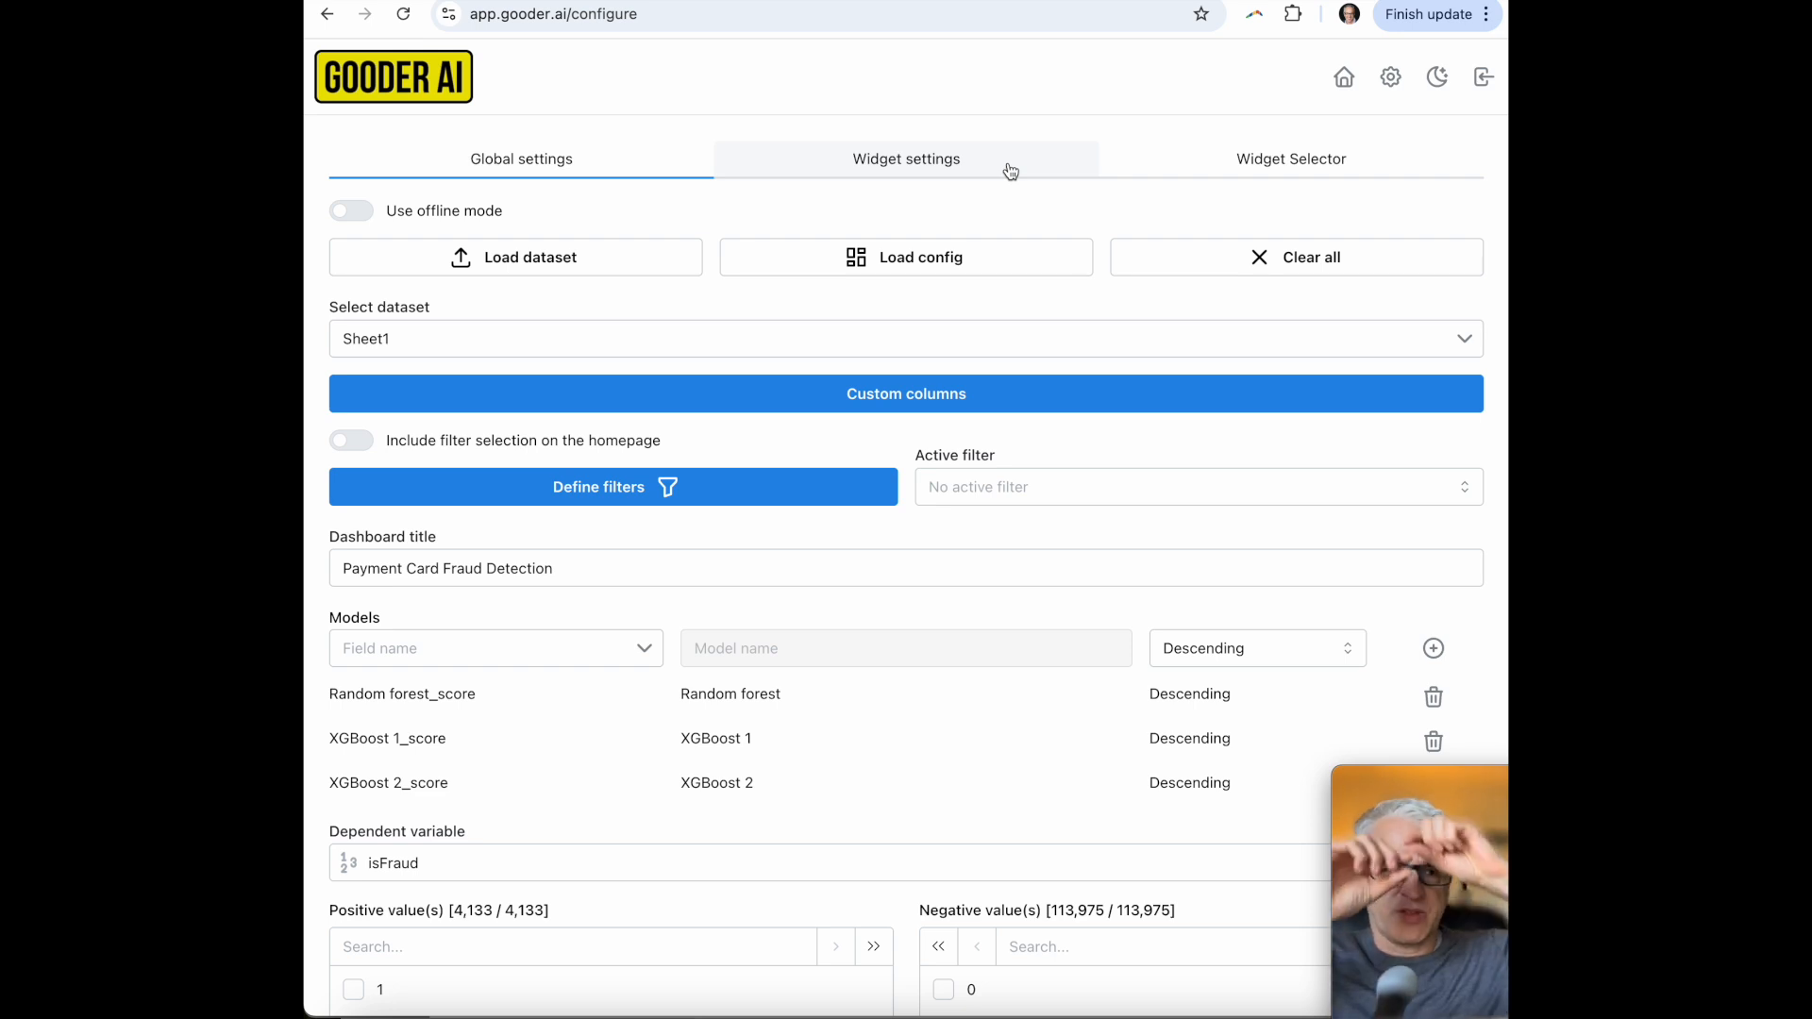
- Open the widget selector and examine which charts and metrics are shown in the dashboard
{"action": "left_click", "coordinate": [1229, 169]}
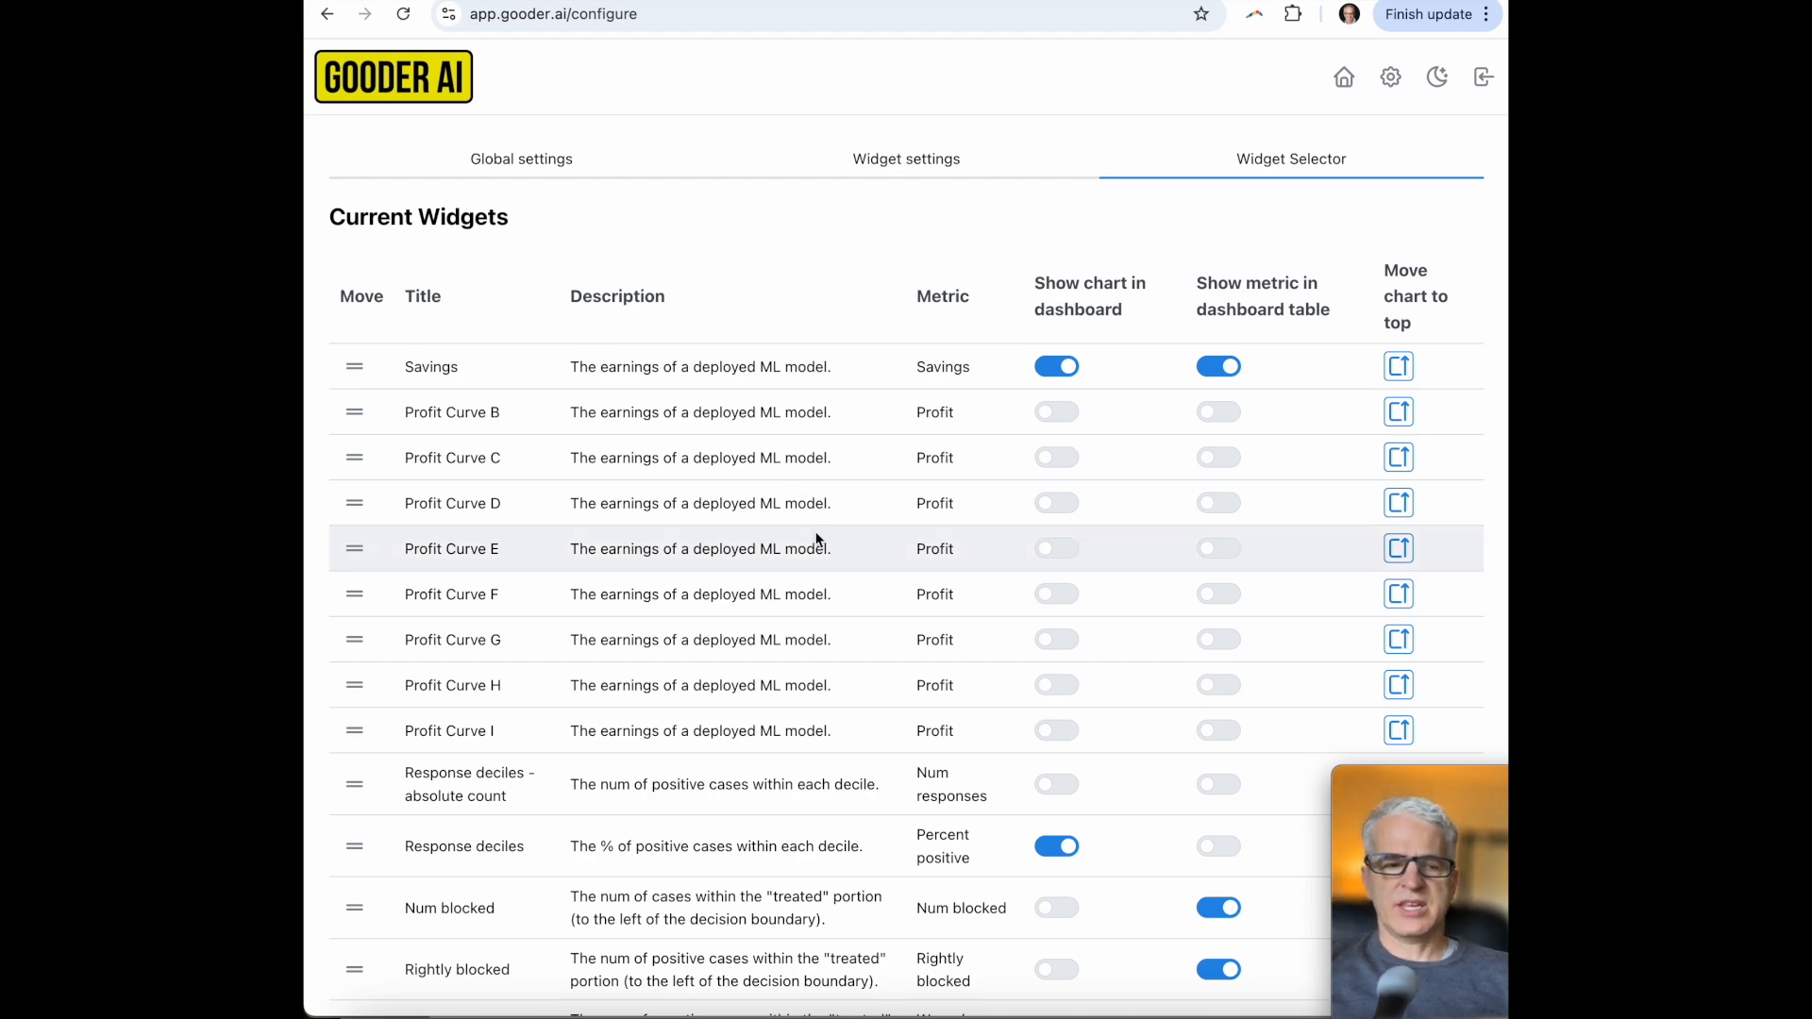
{"action": "scroll", "coordinate": [819, 538], "scroll_direction": "down", "scroll_amount": 2}
{"action": "scroll", "coordinate": [819, 540], "scroll_direction": "down", "scroll_amount": 2}
{"action": "scroll", "coordinate": [819, 540], "scroll_direction": "up", "scroll_amount": 1}
{"action": "scroll", "coordinate": [819, 540], "scroll_direction": "down", "scroll_amount": 1}
{"action": "scroll", "coordinate": [818, 538], "scroll_direction": "down", "scroll_amount": 1}
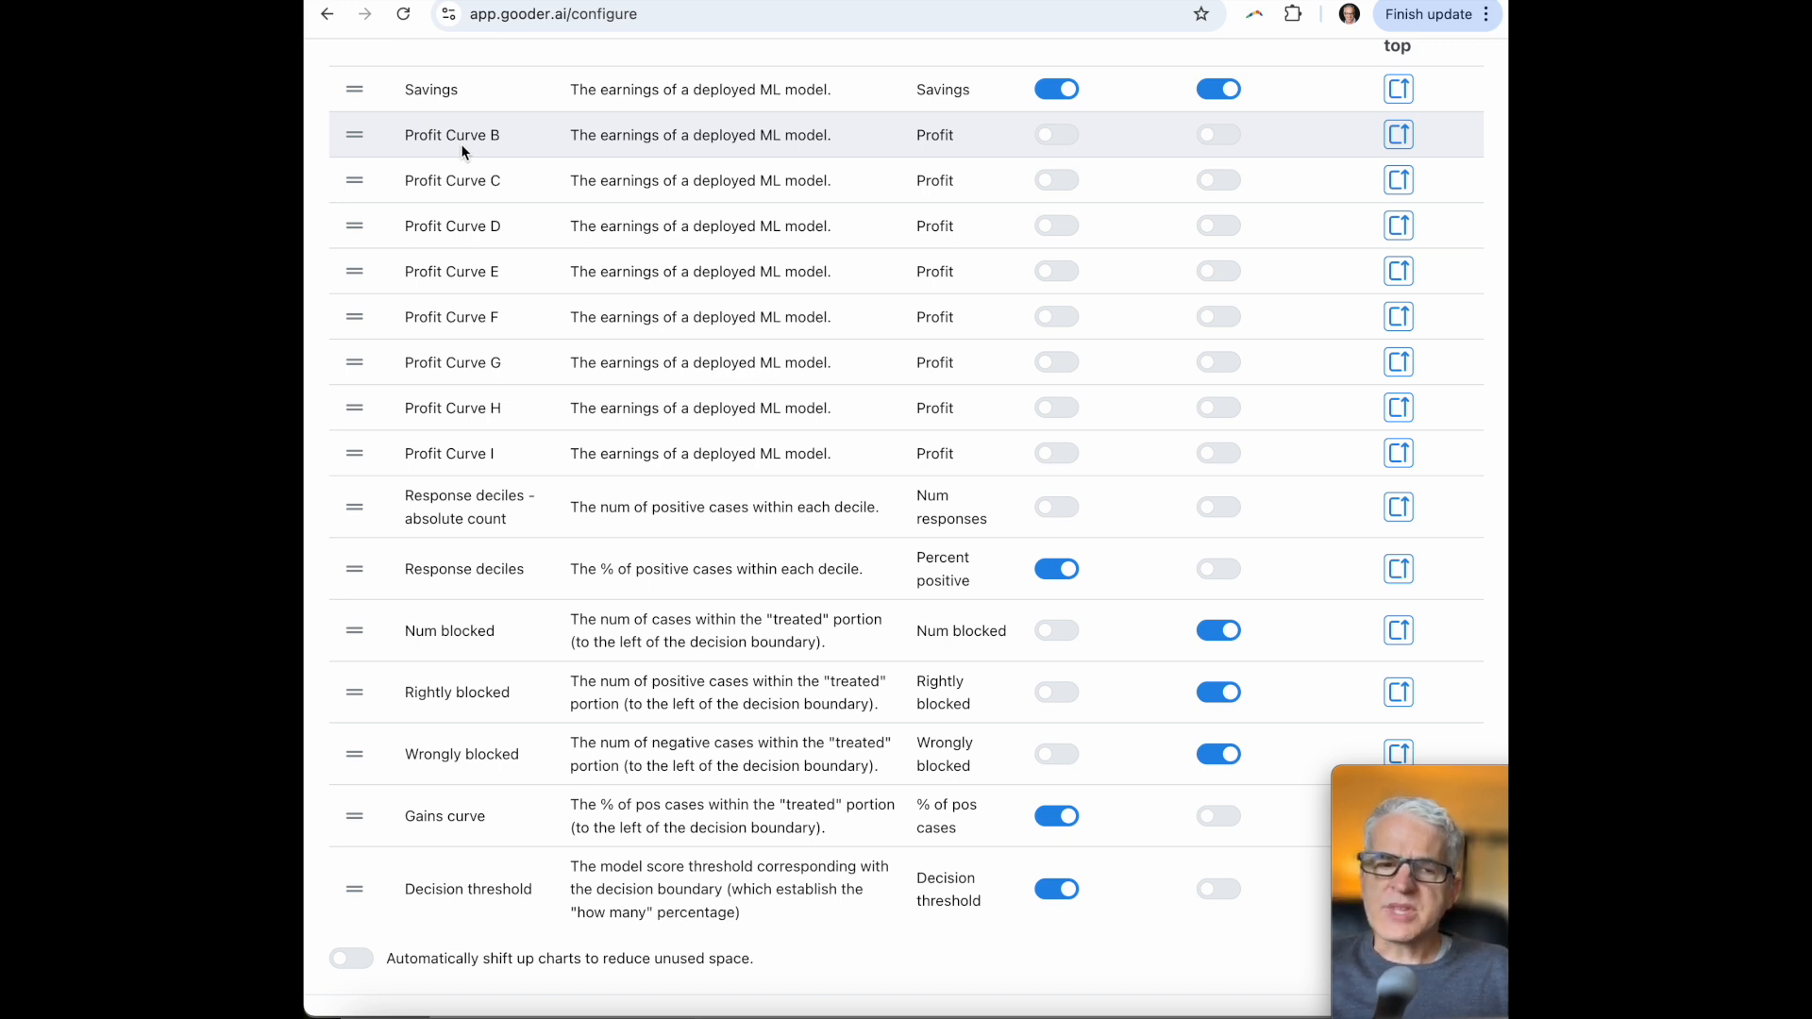
{"action": "scroll", "coordinate": [949, 292], "scroll_direction": "up", "scroll_amount": 1}
{"action": "scroll", "coordinate": [949, 292], "scroll_direction": "down", "scroll_amount": 1}
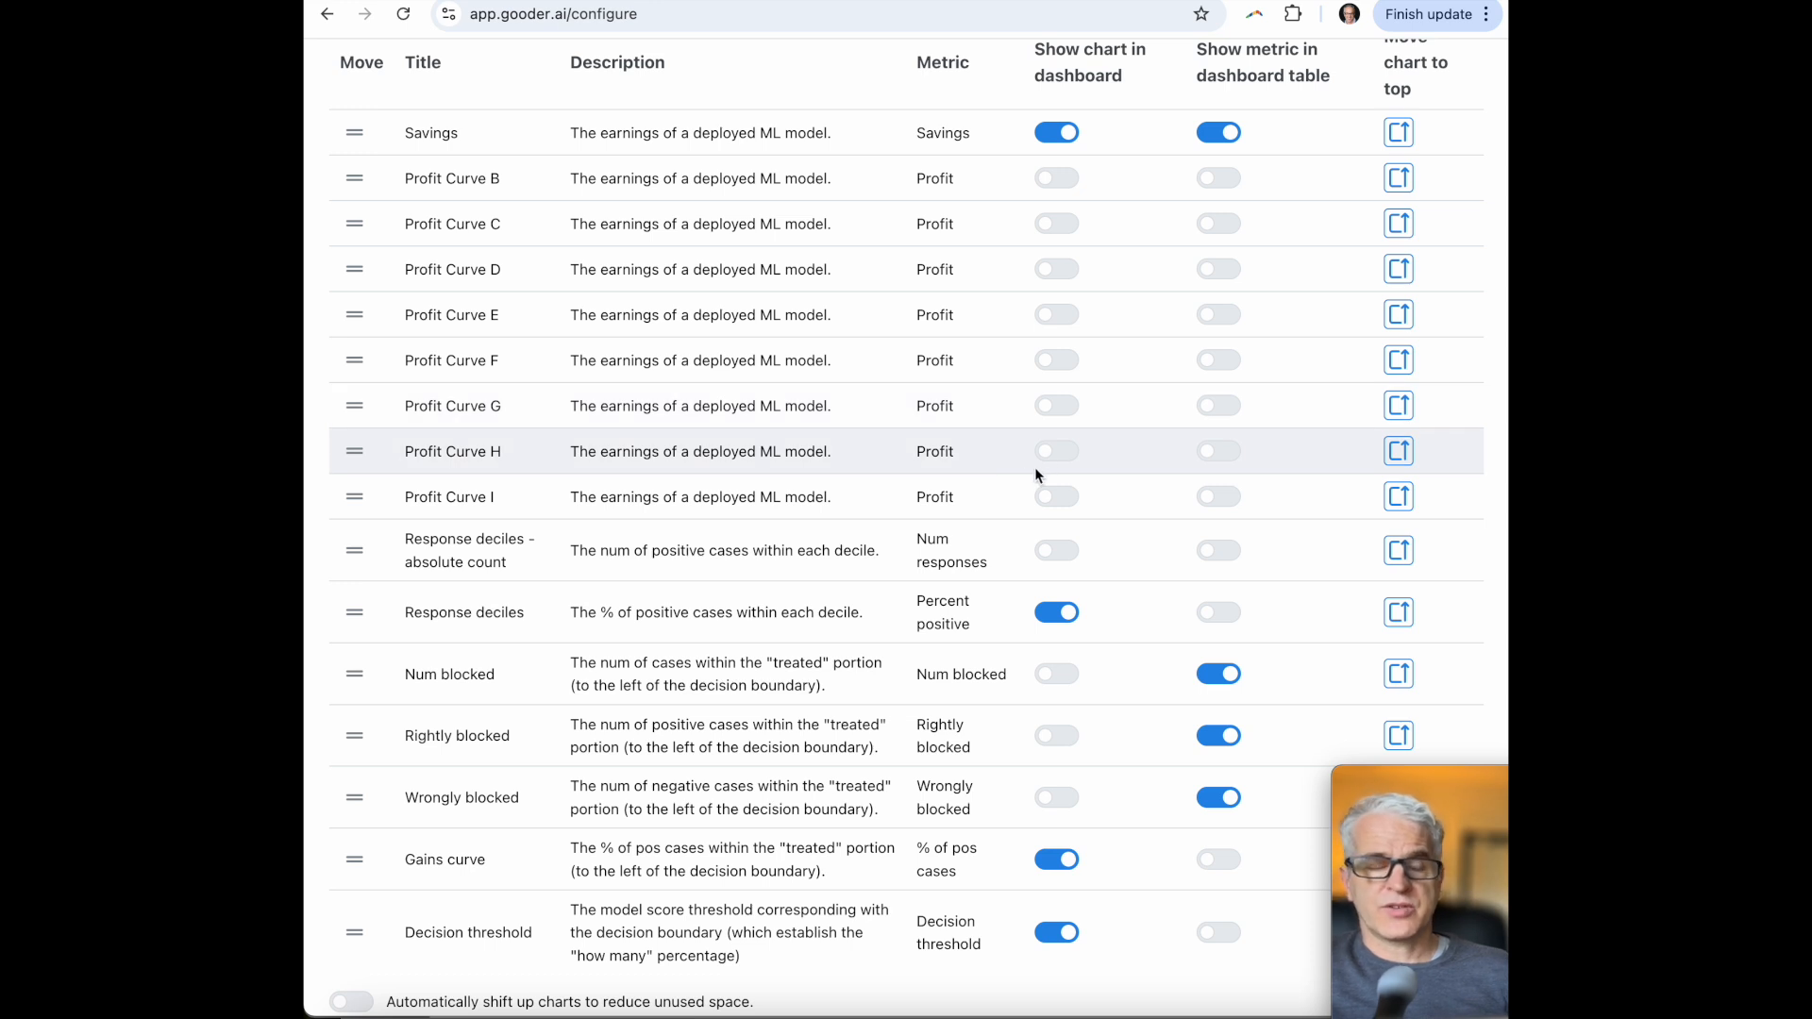
- Show Profit Curve B instead of Savings as chart and metric, move its chart to the top and enable automatic shifting up of charts
{"action": "left_click", "coordinate": [1055, 178]}
{"action": "left_click", "coordinate": [1212, 180]}
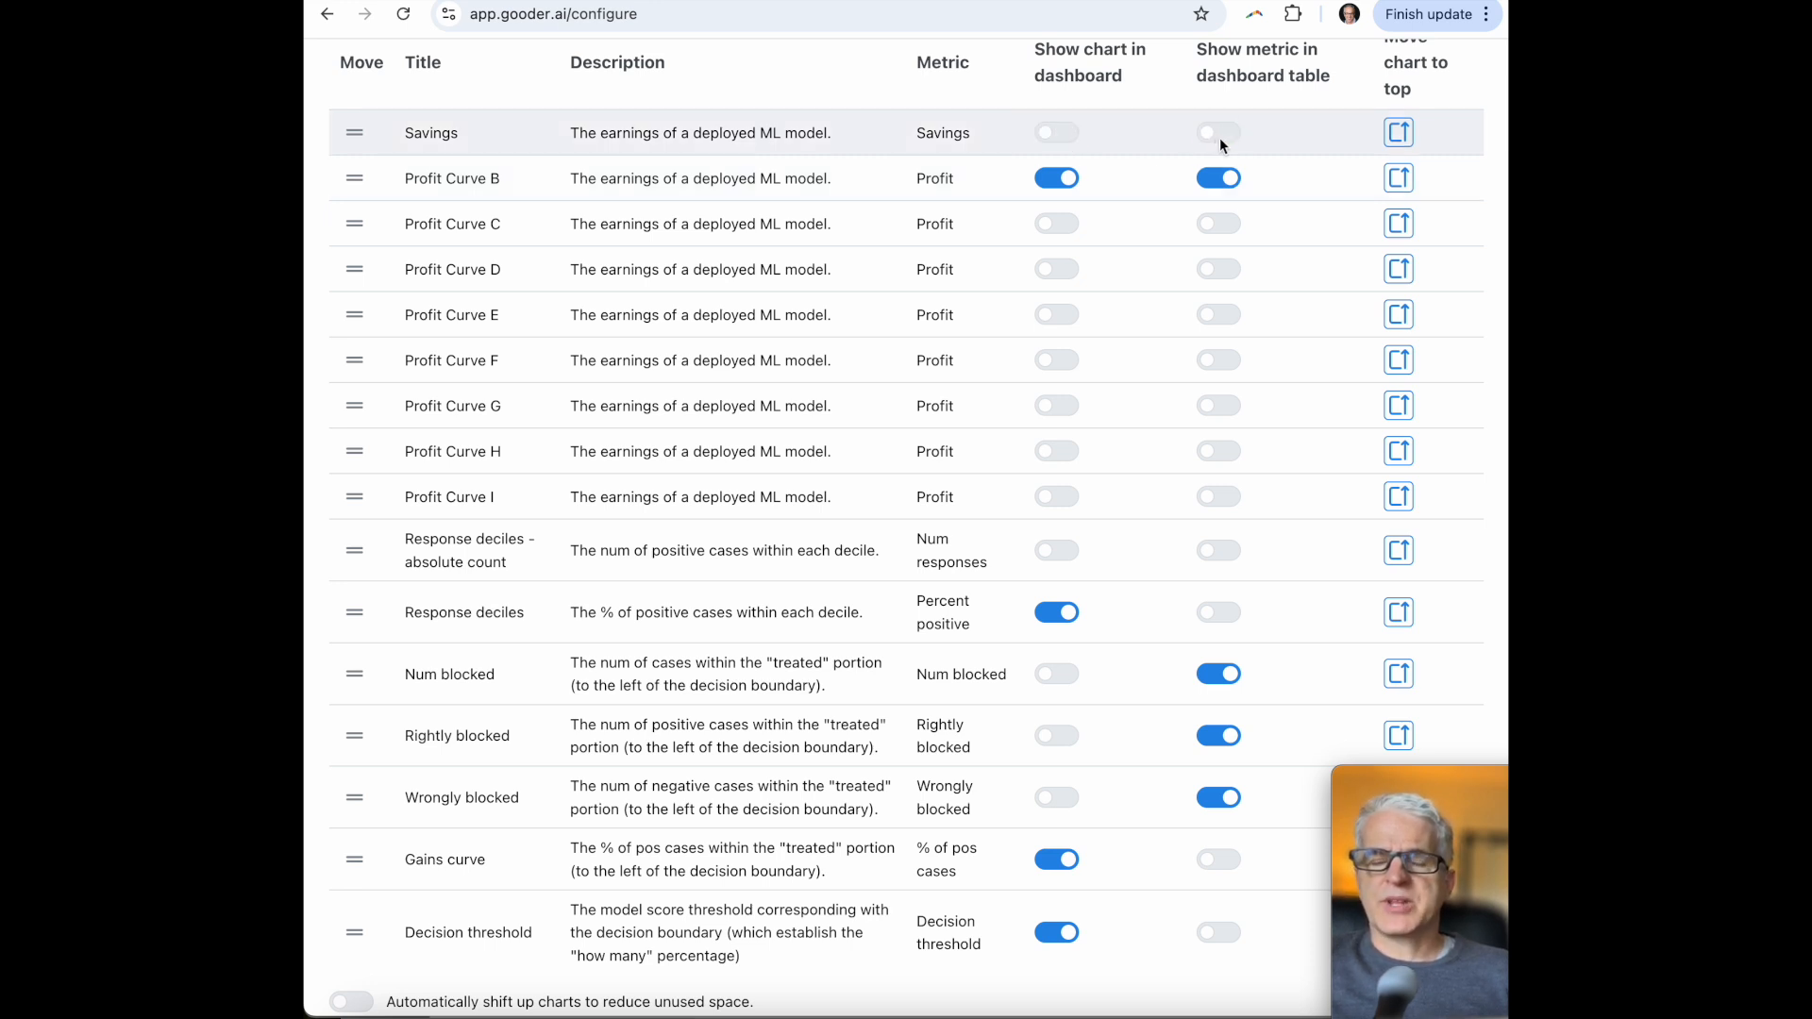
{"action": "left_click", "coordinate": [1400, 180]}
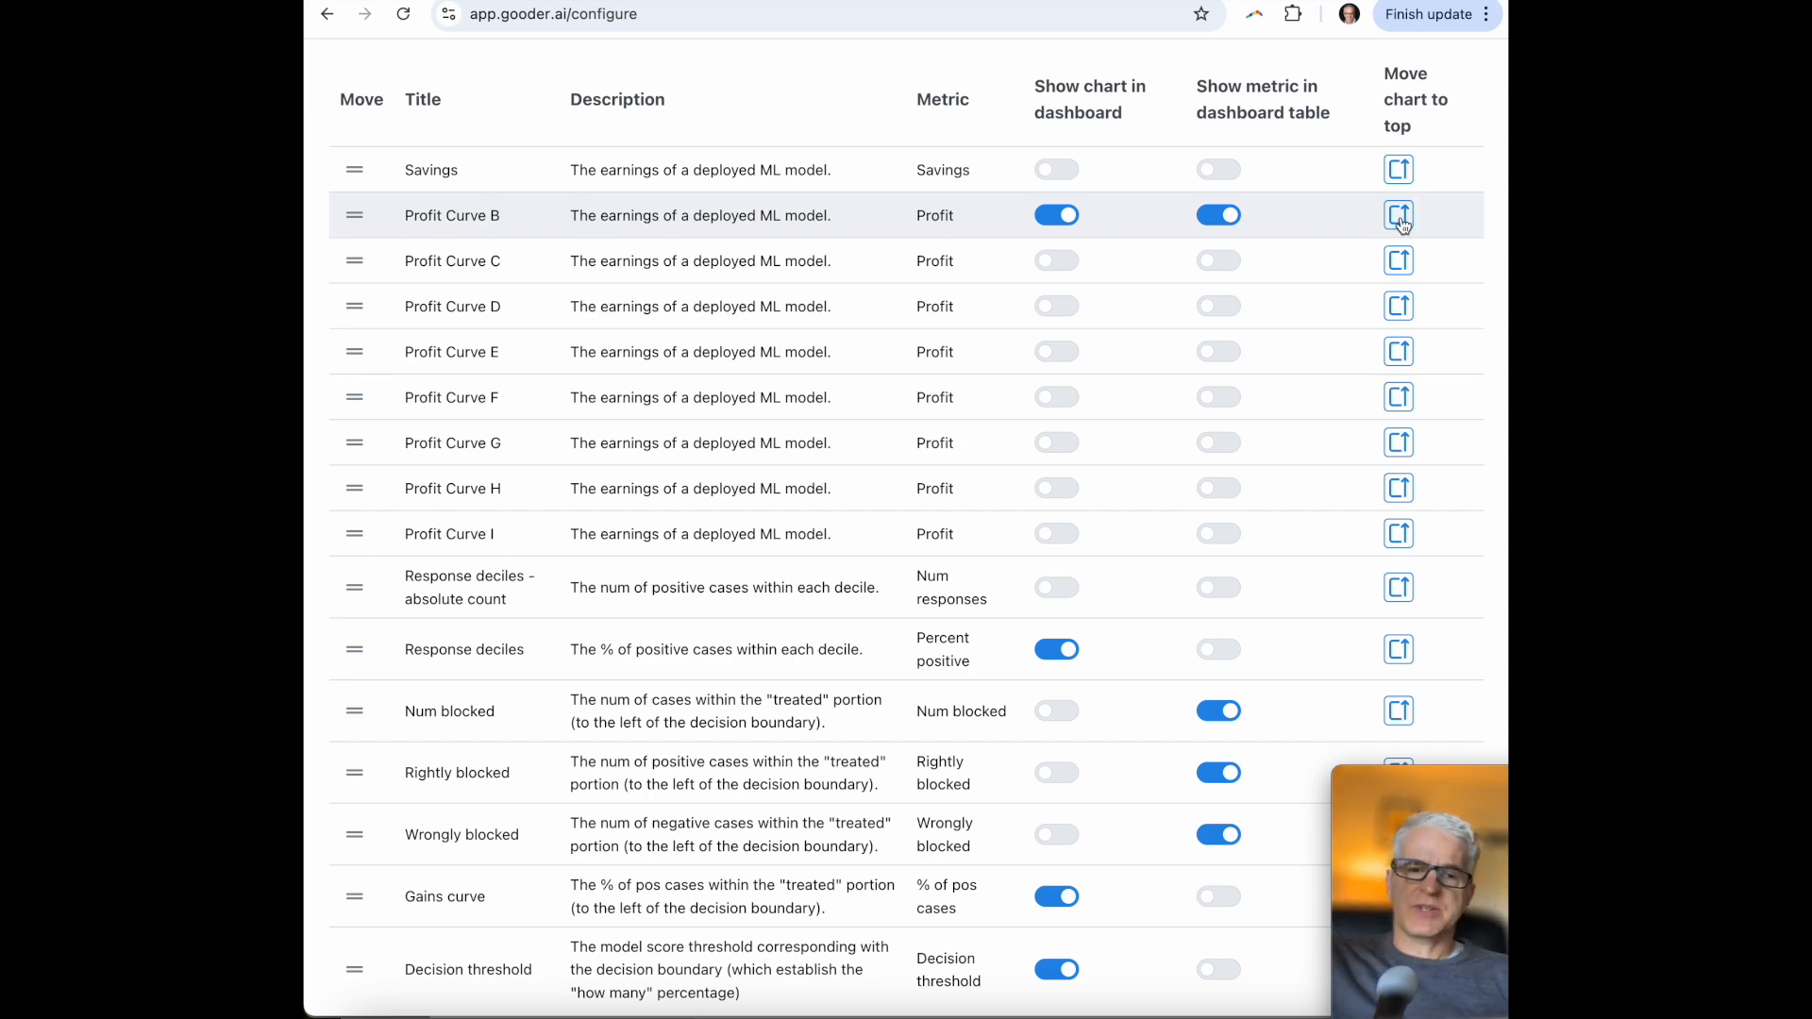
{"action": "scroll", "coordinate": [519, 849], "scroll_direction": "down", "scroll_amount": 3}
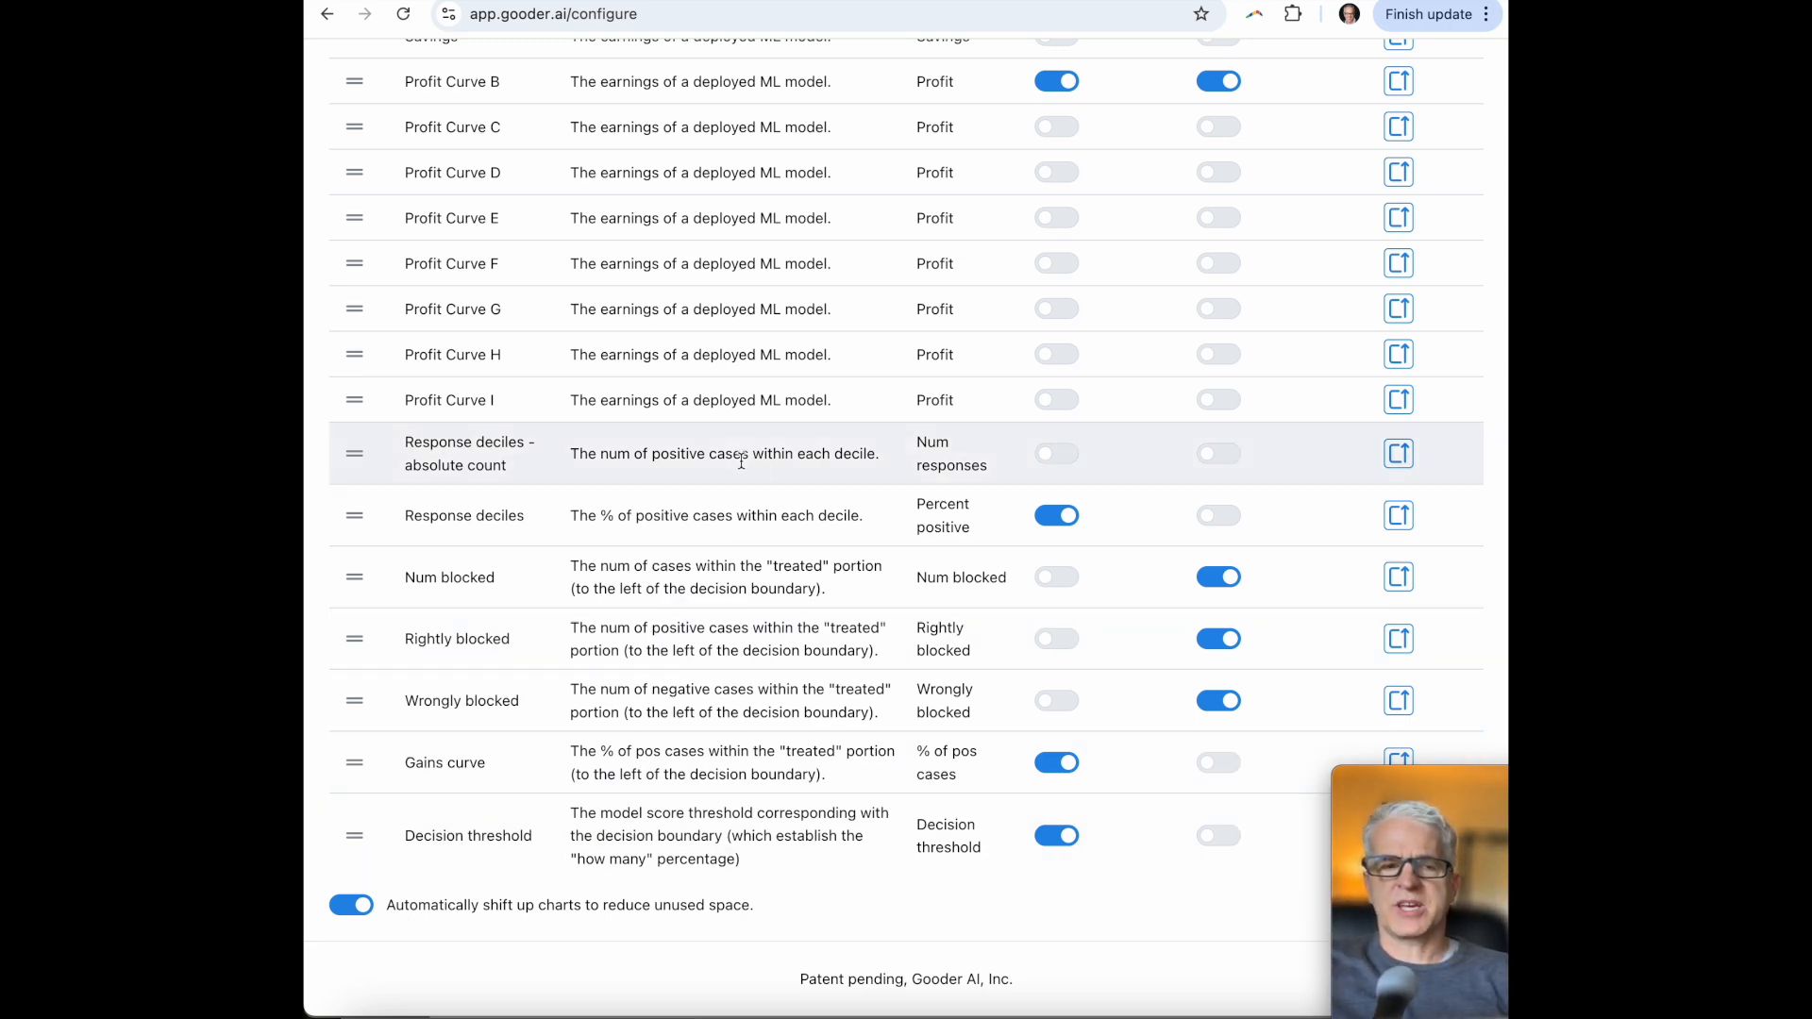
- Load Profit Curve B in the widget settings for editing
{"action": "scroll", "coordinate": [741, 463], "scroll_direction": "up", "scroll_amount": 5}
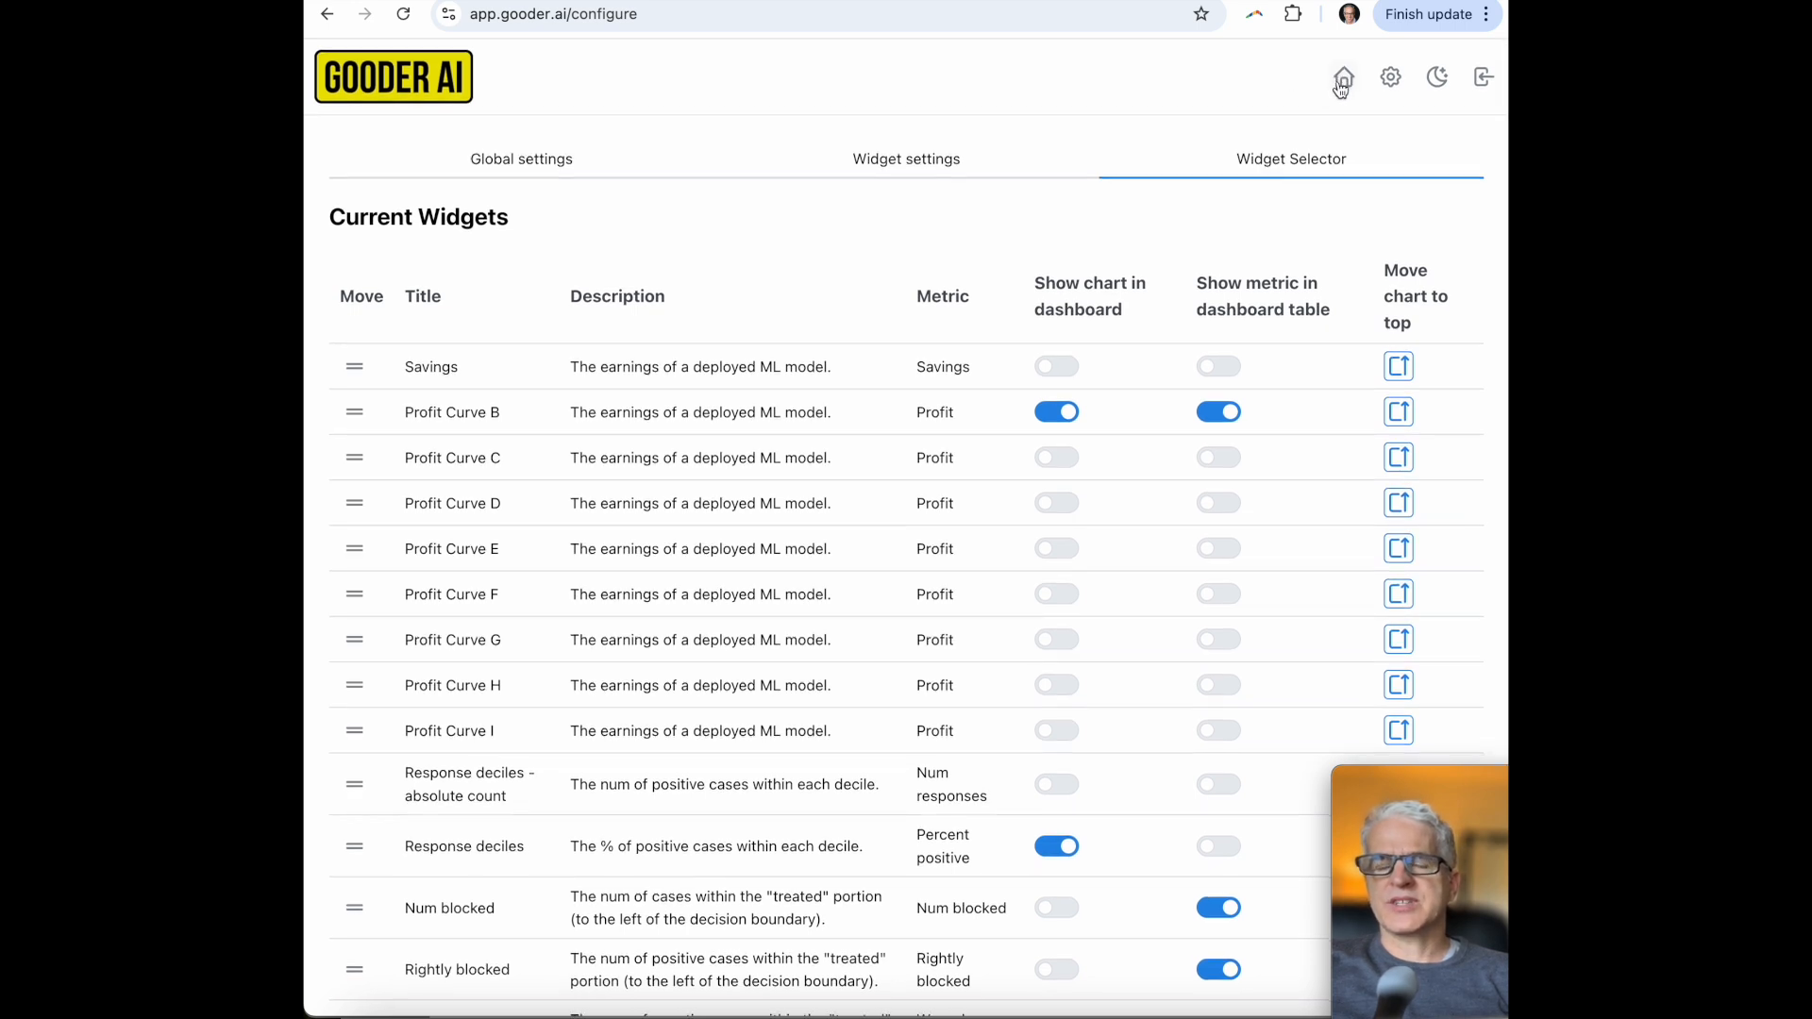
{"action": "left_click", "coordinate": [916, 168]}
{"action": "left_click", "coordinate": [552, 299]}
{"action": "scroll", "coordinate": [578, 450], "scroll_direction": "up", "scroll_amount": 3}
{"action": "scroll", "coordinate": [576, 450], "scroll_direction": "up", "scroll_amount": 3}
{"action": "scroll", "coordinate": [574, 449], "scroll_direction": "down", "scroll_amount": 1}
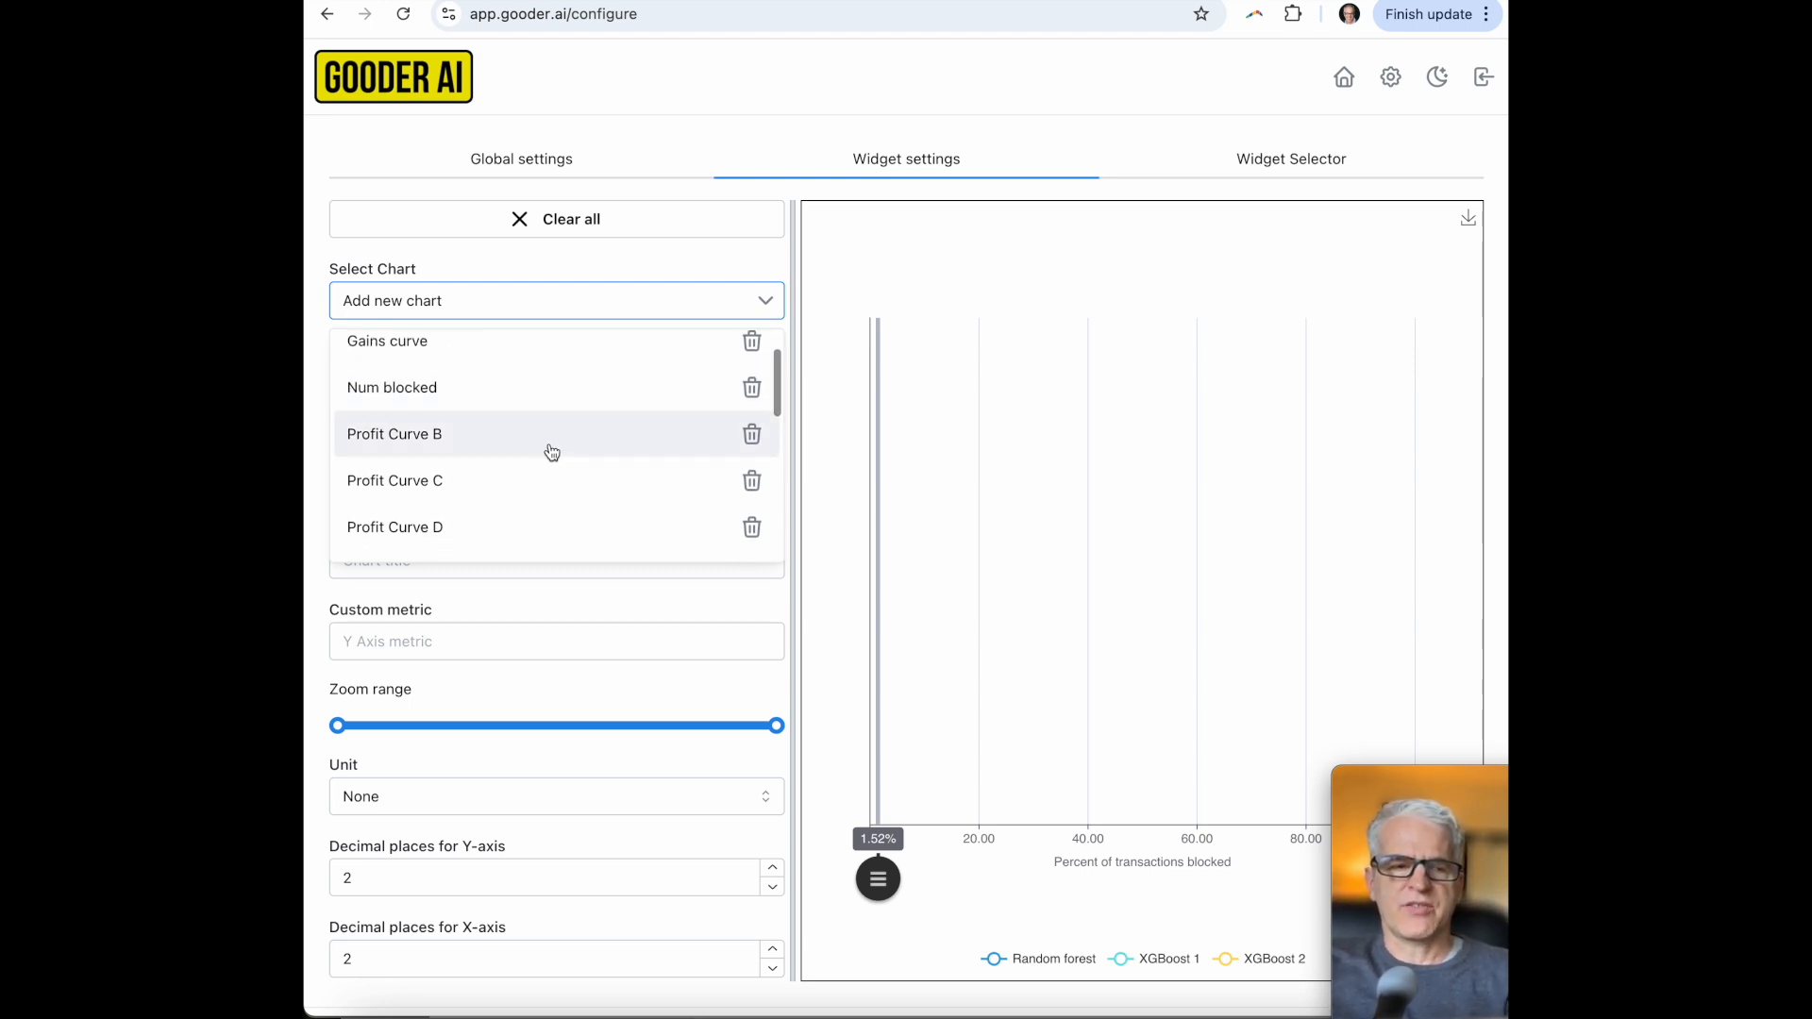
{"action": "left_click", "coordinate": [552, 450]}
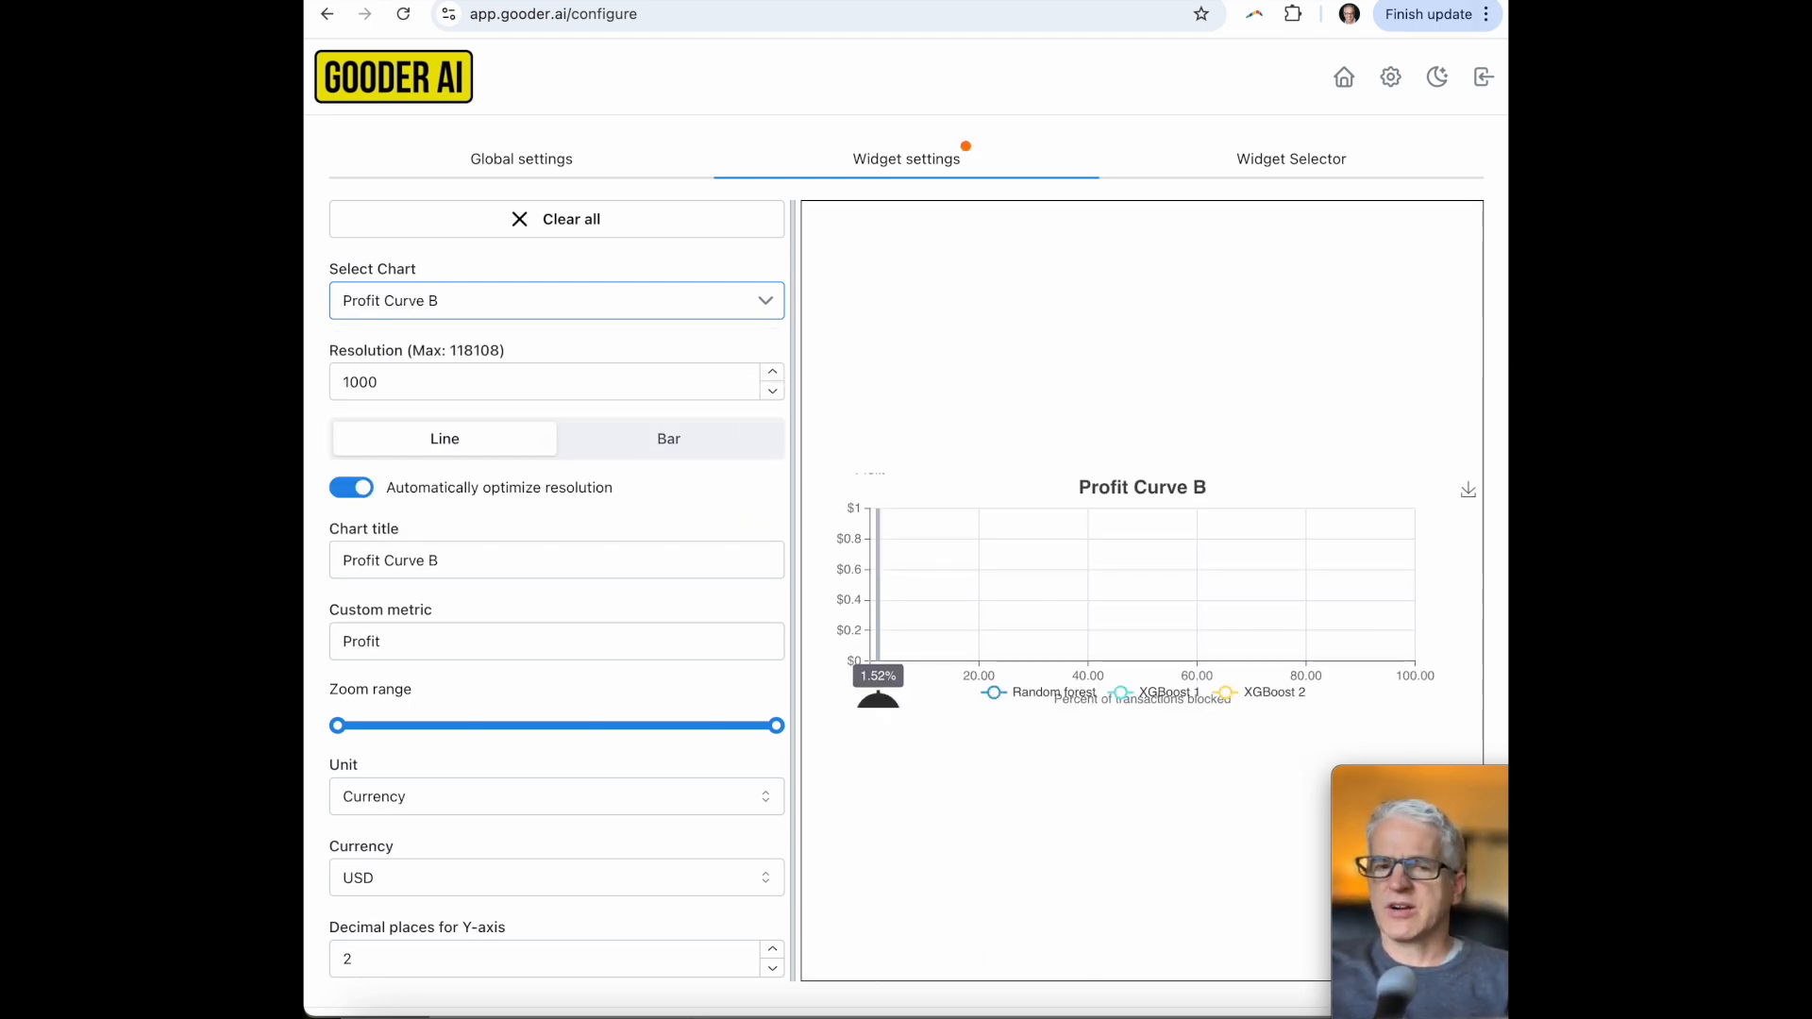
- Set the chart title of Profit Curve B to "Savings II" and its custom metric to "Savings"
{"action": "key", "text": "super+Tab"}
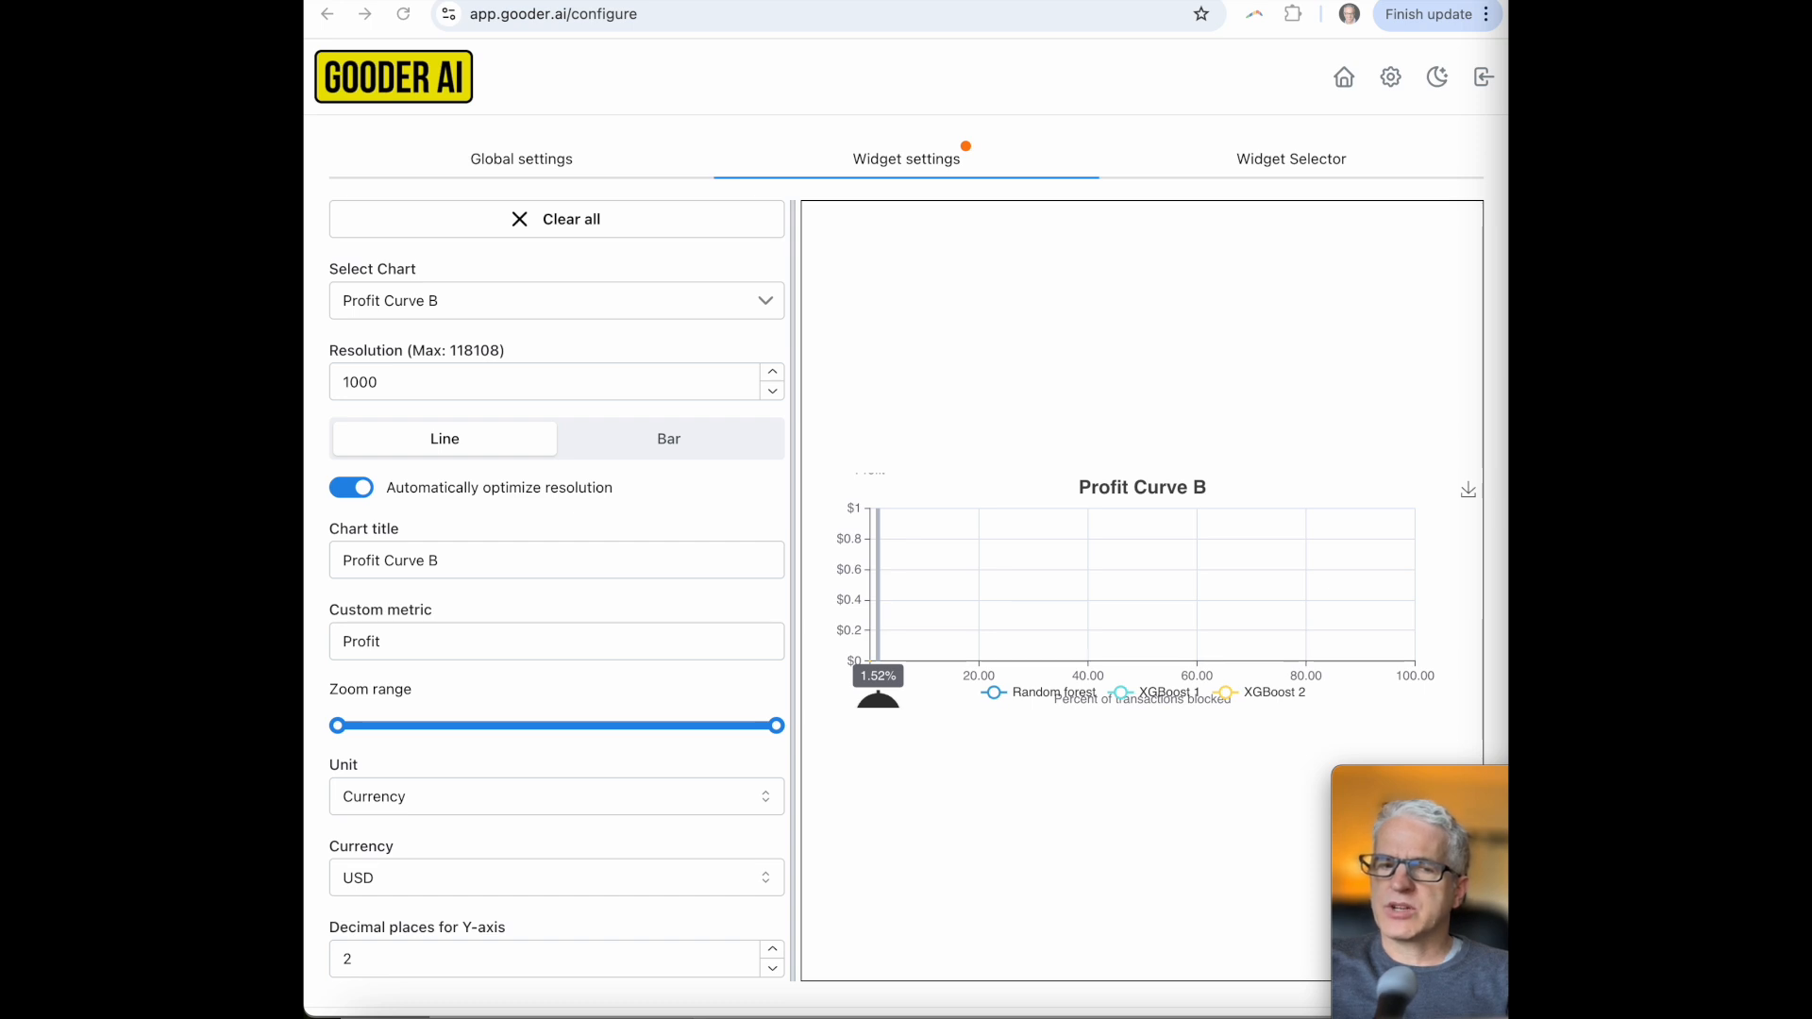
{"action": "key", "text": "super+Tab"}
{"action": "left_click", "coordinate": [456, 561]}
{"action": "key", "text": "super+a"}
{"action": "type", "text": "Savings II"}
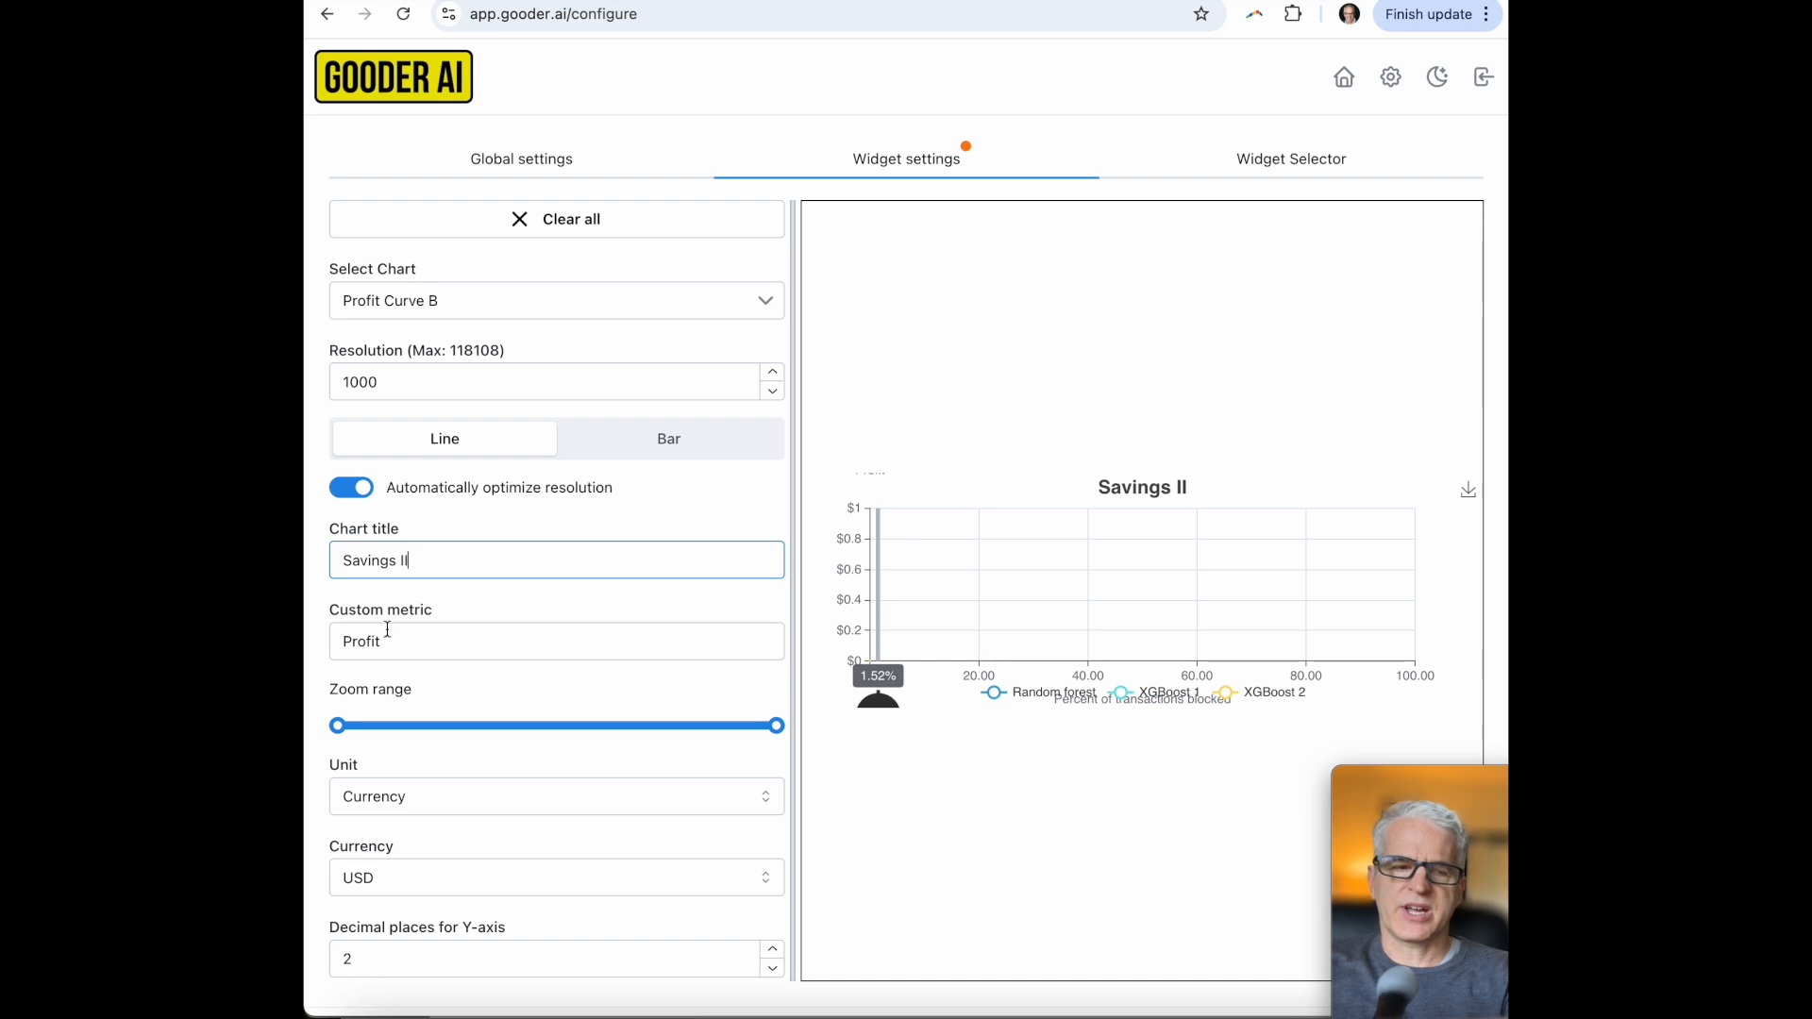
{"action": "left_click", "coordinate": [376, 642]}
{"action": "key", "text": "super+a"}
{"action": "type", "text": "Savings II"}
{"action": "key", "text": "BackSpace"}
{"action": "key", "text": "BackSpace"}
{"action": "key", "text": "BackSpace"}
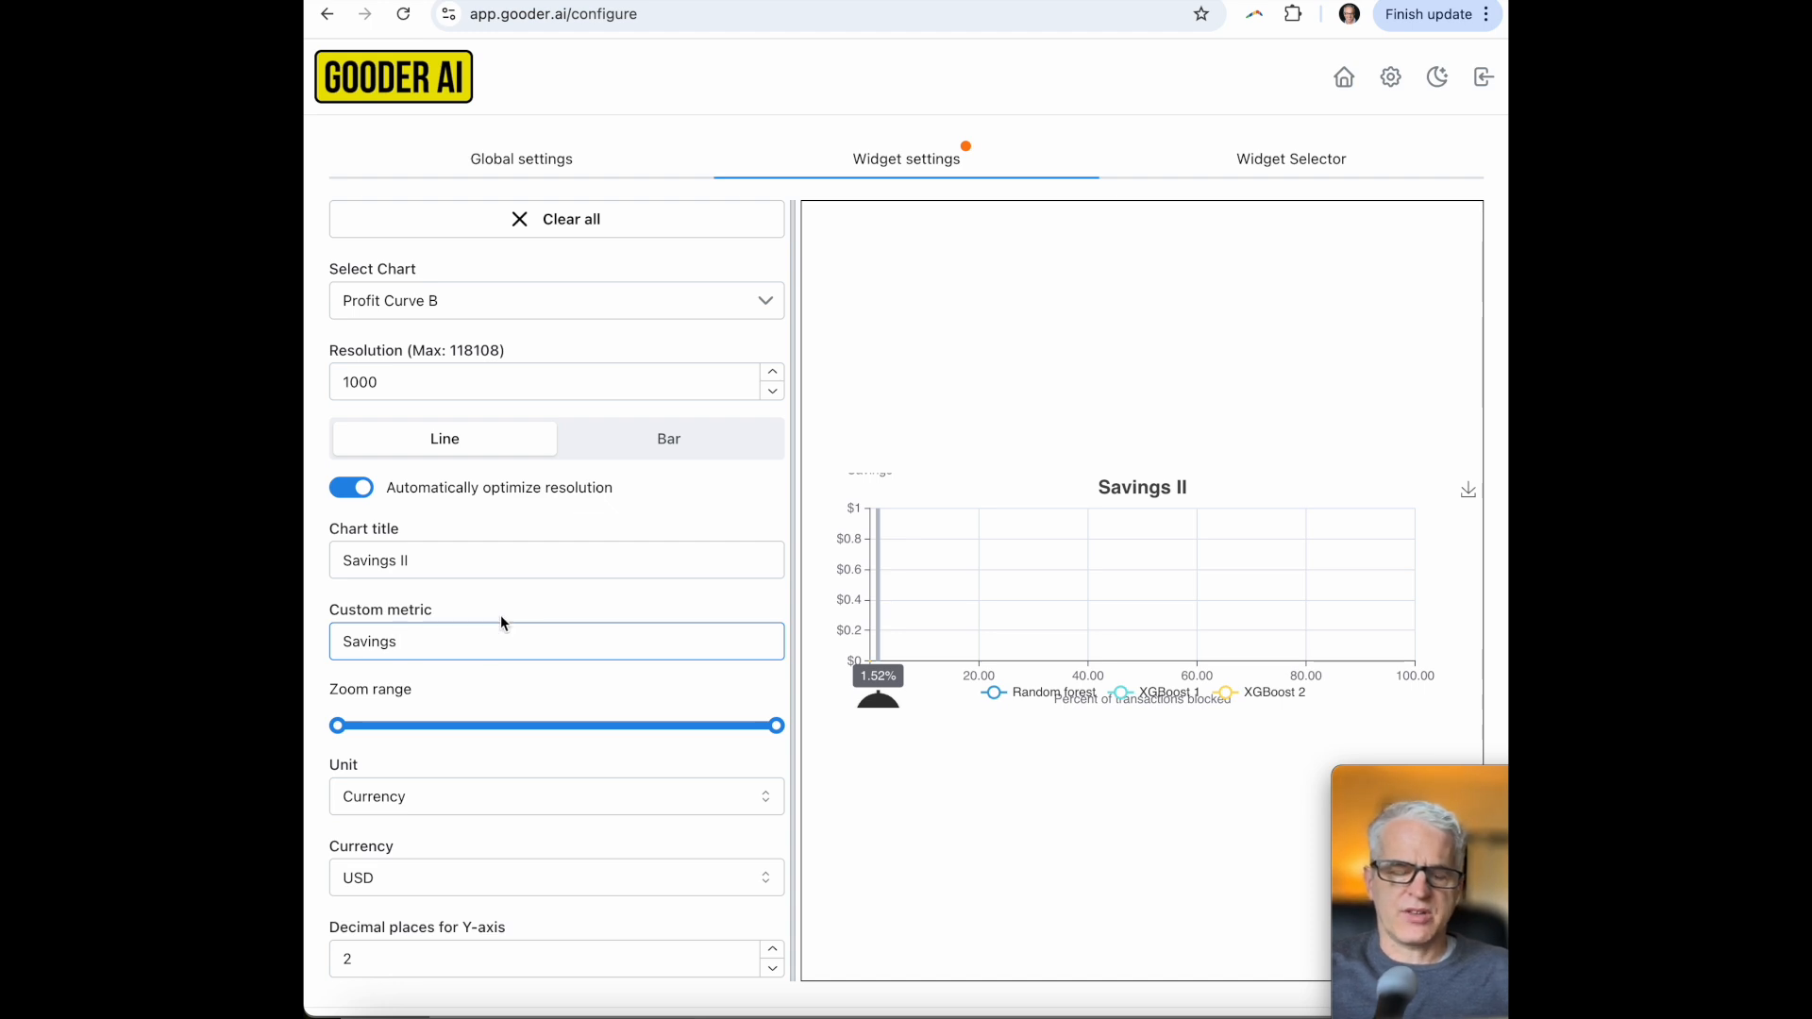
{"action": "scroll", "coordinate": [500, 615], "scroll_direction": "down", "scroll_amount": 3}
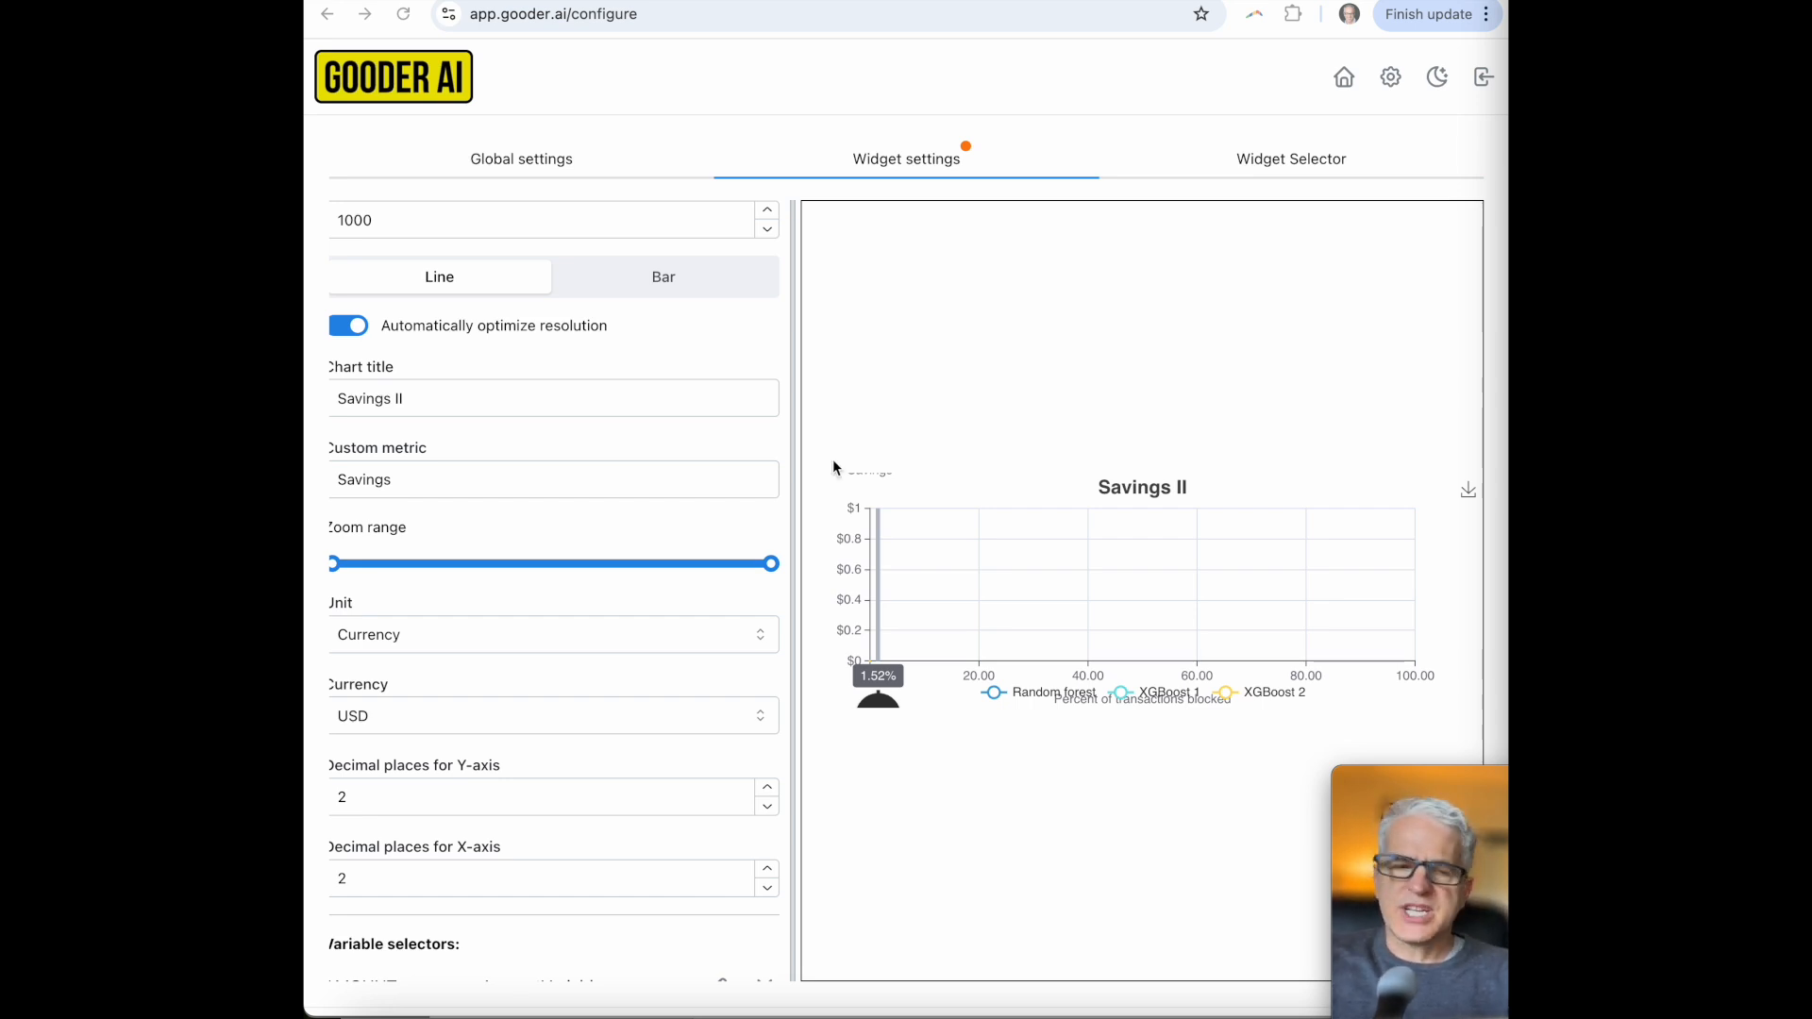
- Give the true-positive earnings slider the label "Cost of undetected fraud - percentage" and submit it
{"action": "scroll", "coordinate": [647, 506], "scroll_direction": "down", "scroll_amount": 15}
{"action": "scroll", "coordinate": [647, 506], "scroll_direction": "up", "scroll_amount": 3}
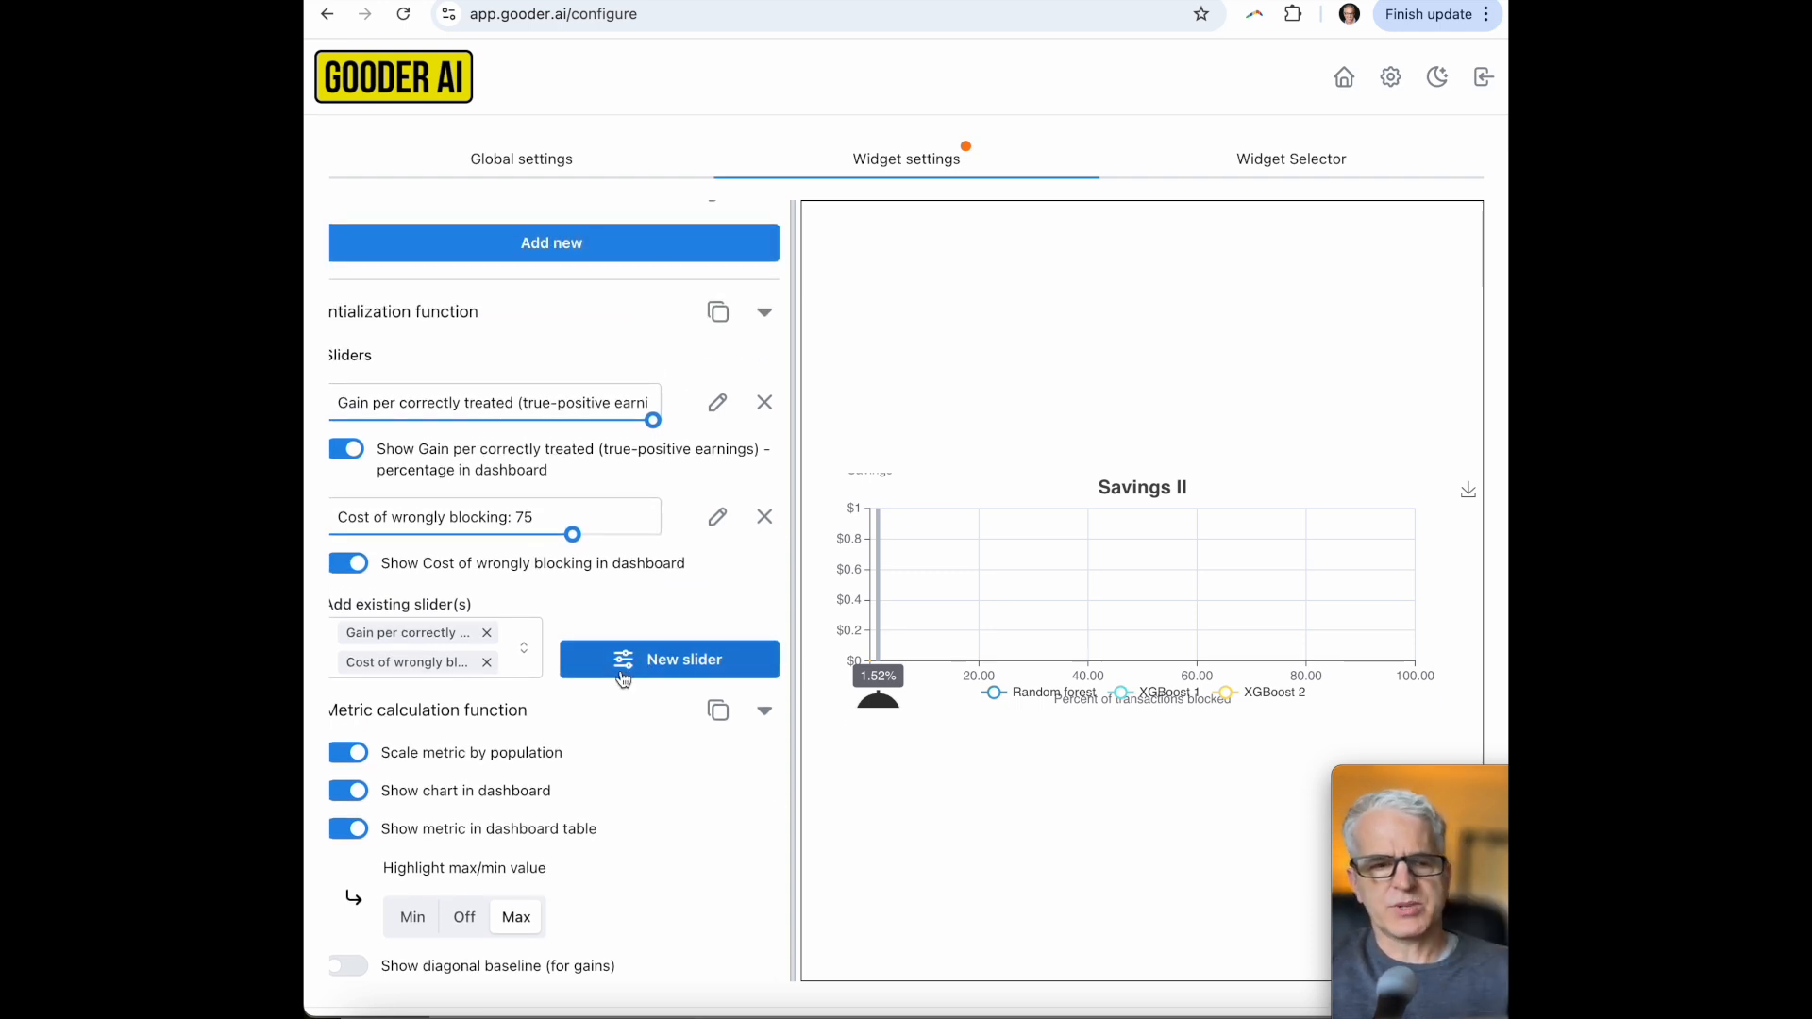
{"action": "scroll", "coordinate": [628, 651], "scroll_direction": "down", "scroll_amount": 2}
{"action": "left_click", "coordinate": [717, 315]}
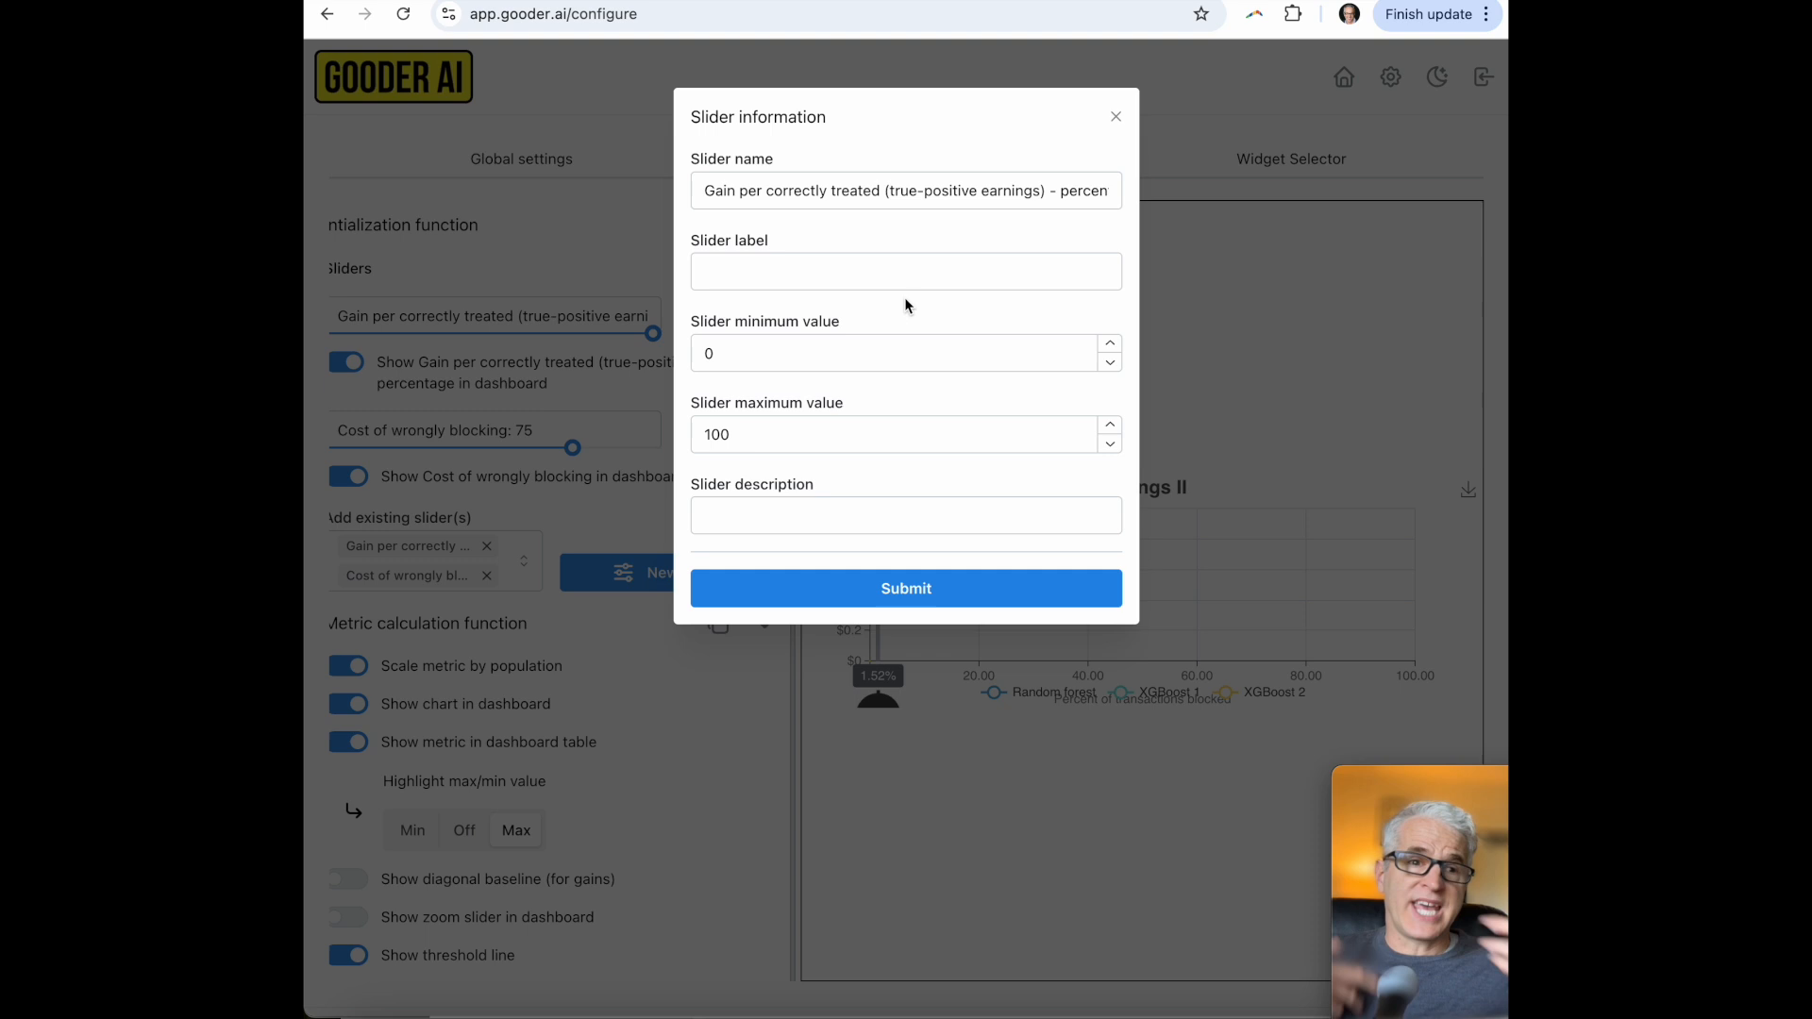
{"action": "left_click", "coordinate": [829, 265]}
{"action": "type", "text": "Cost of undetected fraud - percentage"}
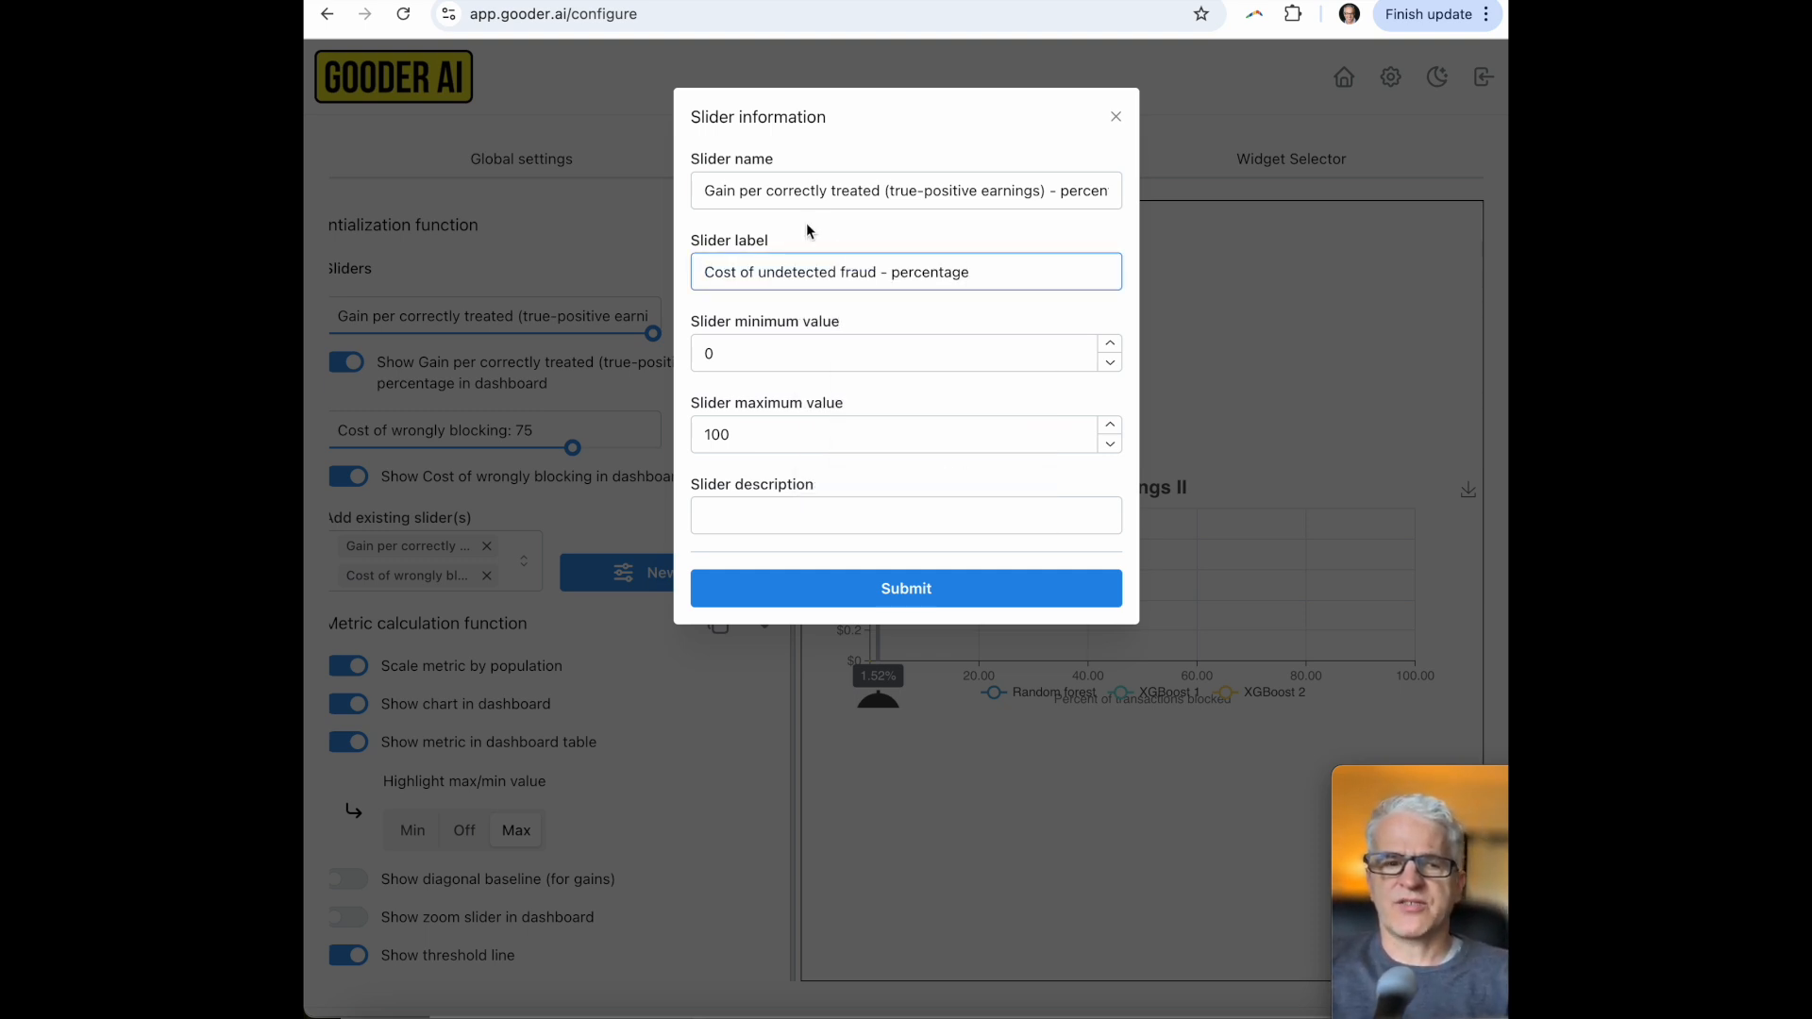
{"action": "triple_click", "coordinate": [825, 190]}
{"action": "key", "text": "Right"}
{"action": "key", "text": "super+a"}
{"action": "key", "text": "Left"}
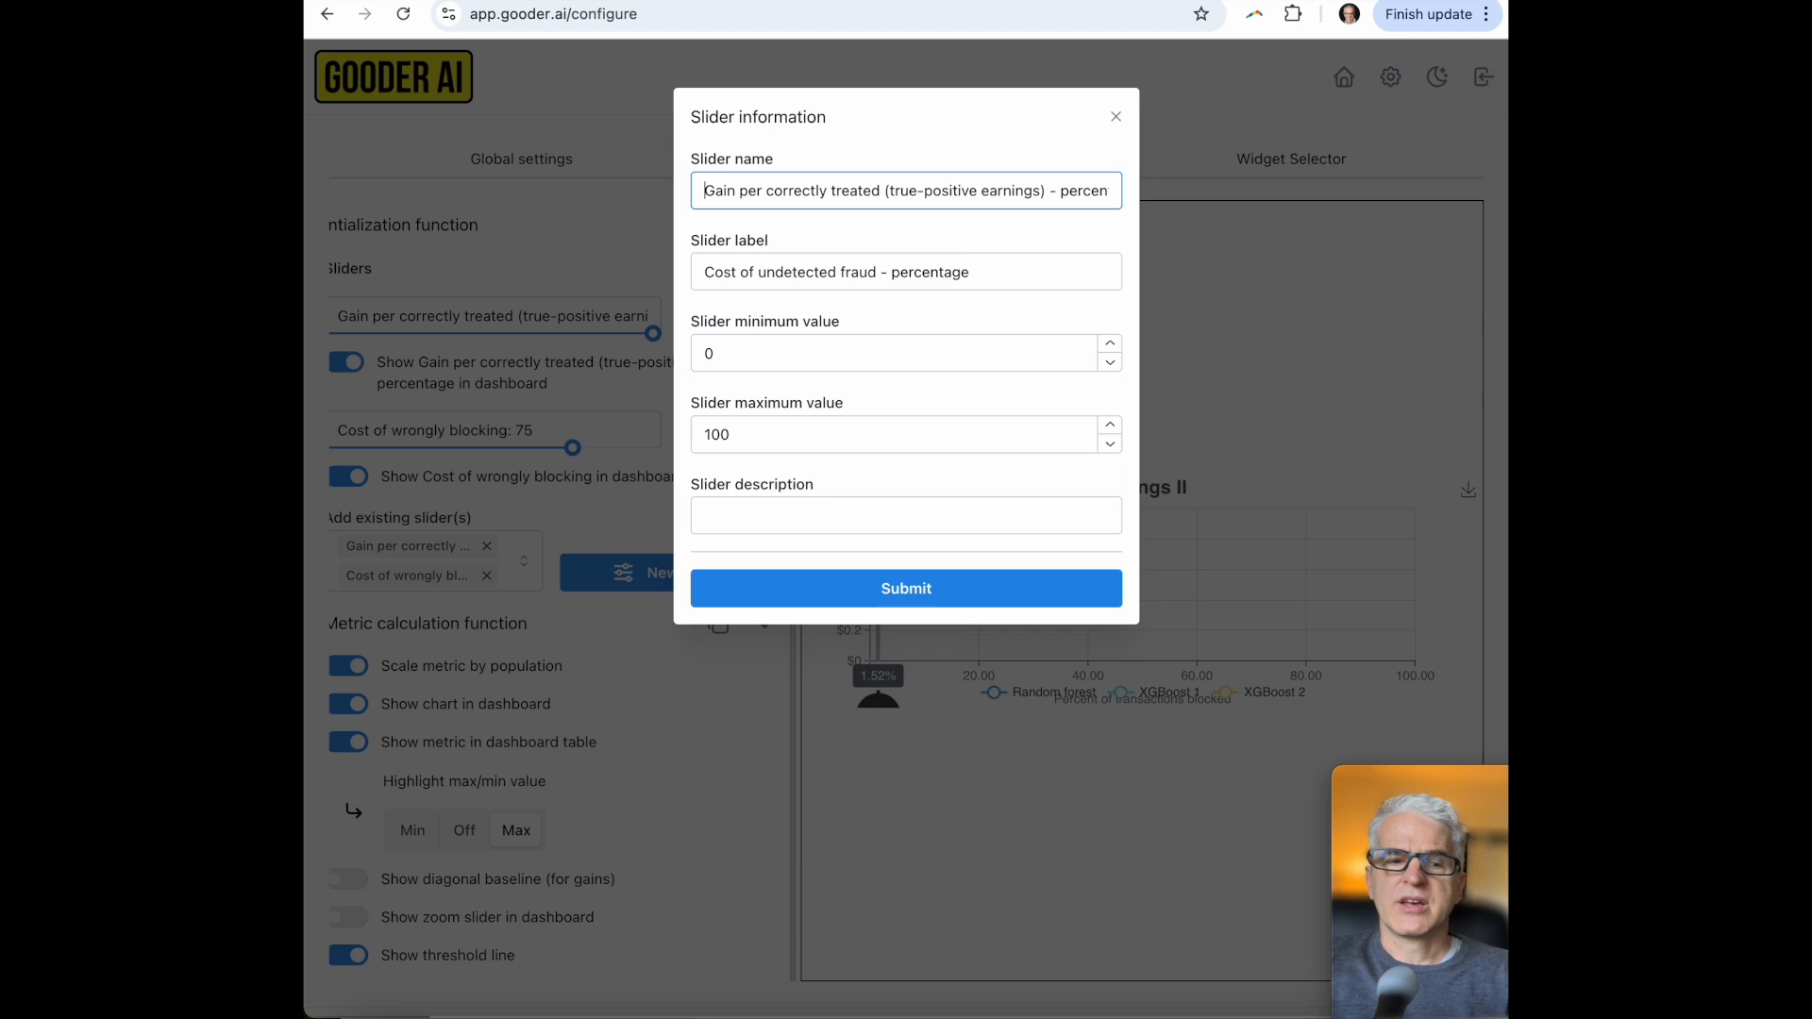
{"action": "left_click", "coordinate": [807, 268]}
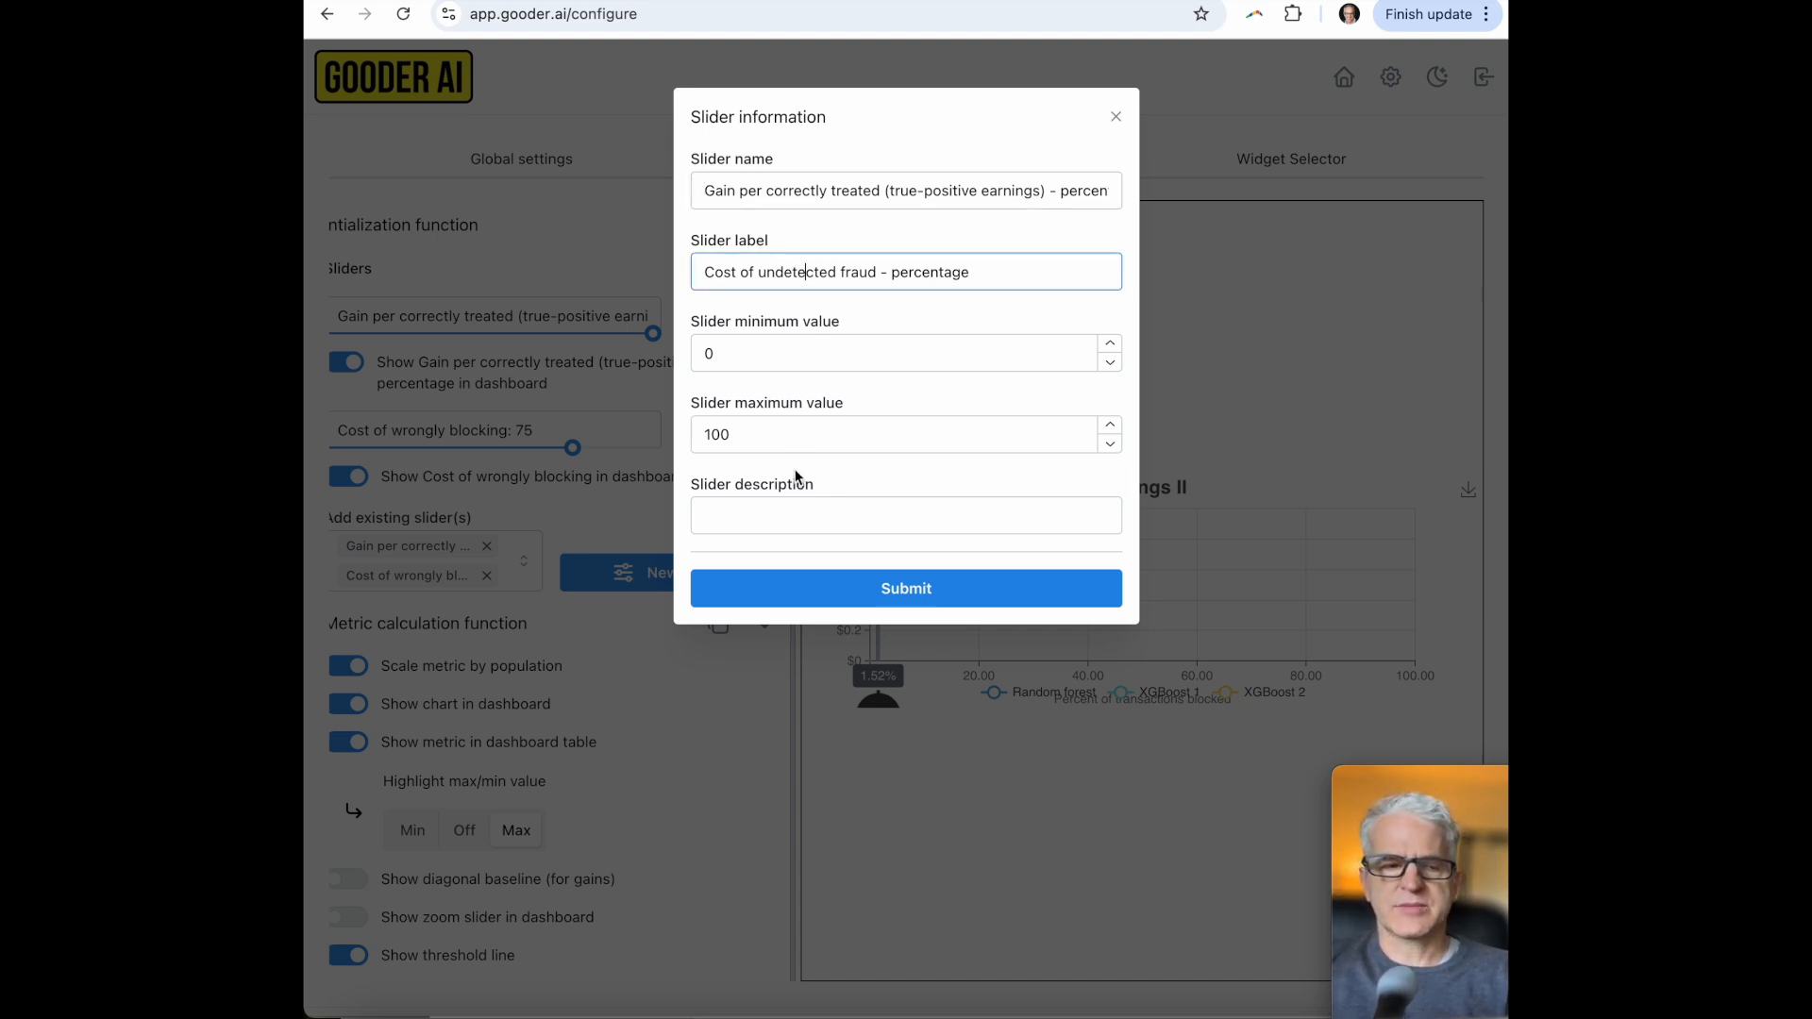
{"action": "left_click", "coordinate": [809, 587]}
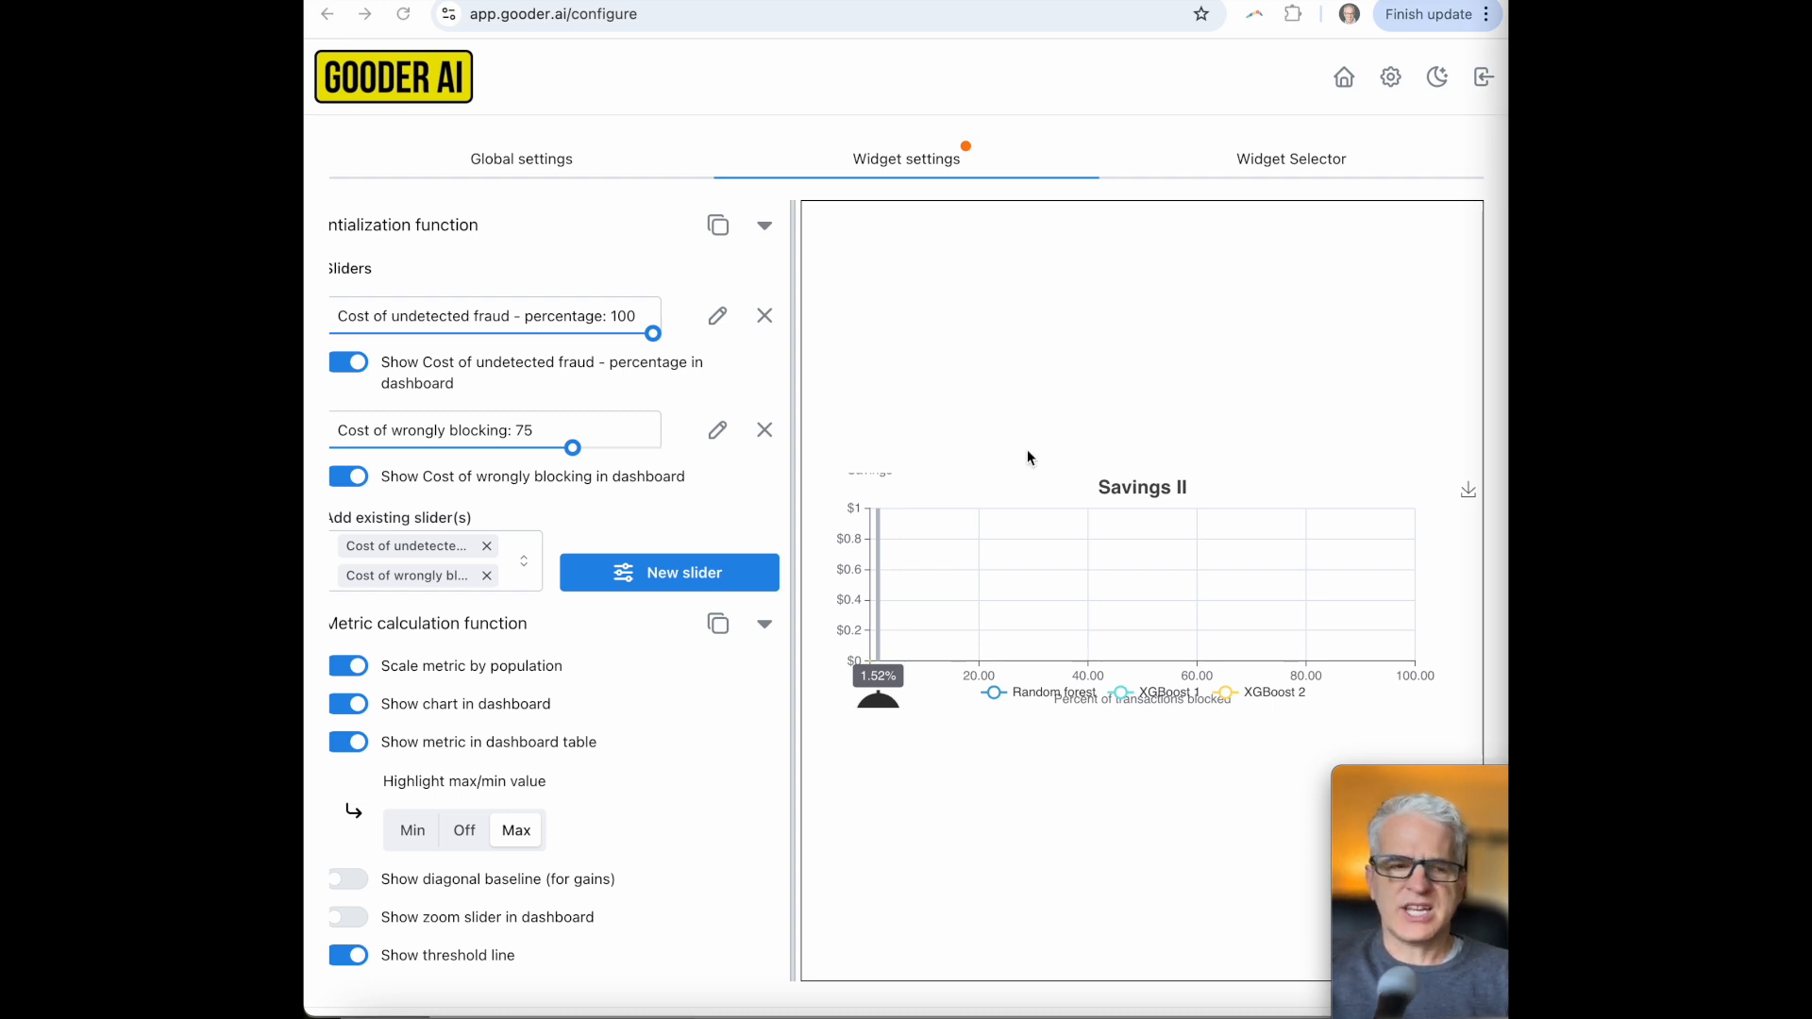
- Change the label of the false-positive cost slider to "Cost of wrongly blocking - dollars" and submit it
{"action": "left_click", "coordinate": [719, 433]}
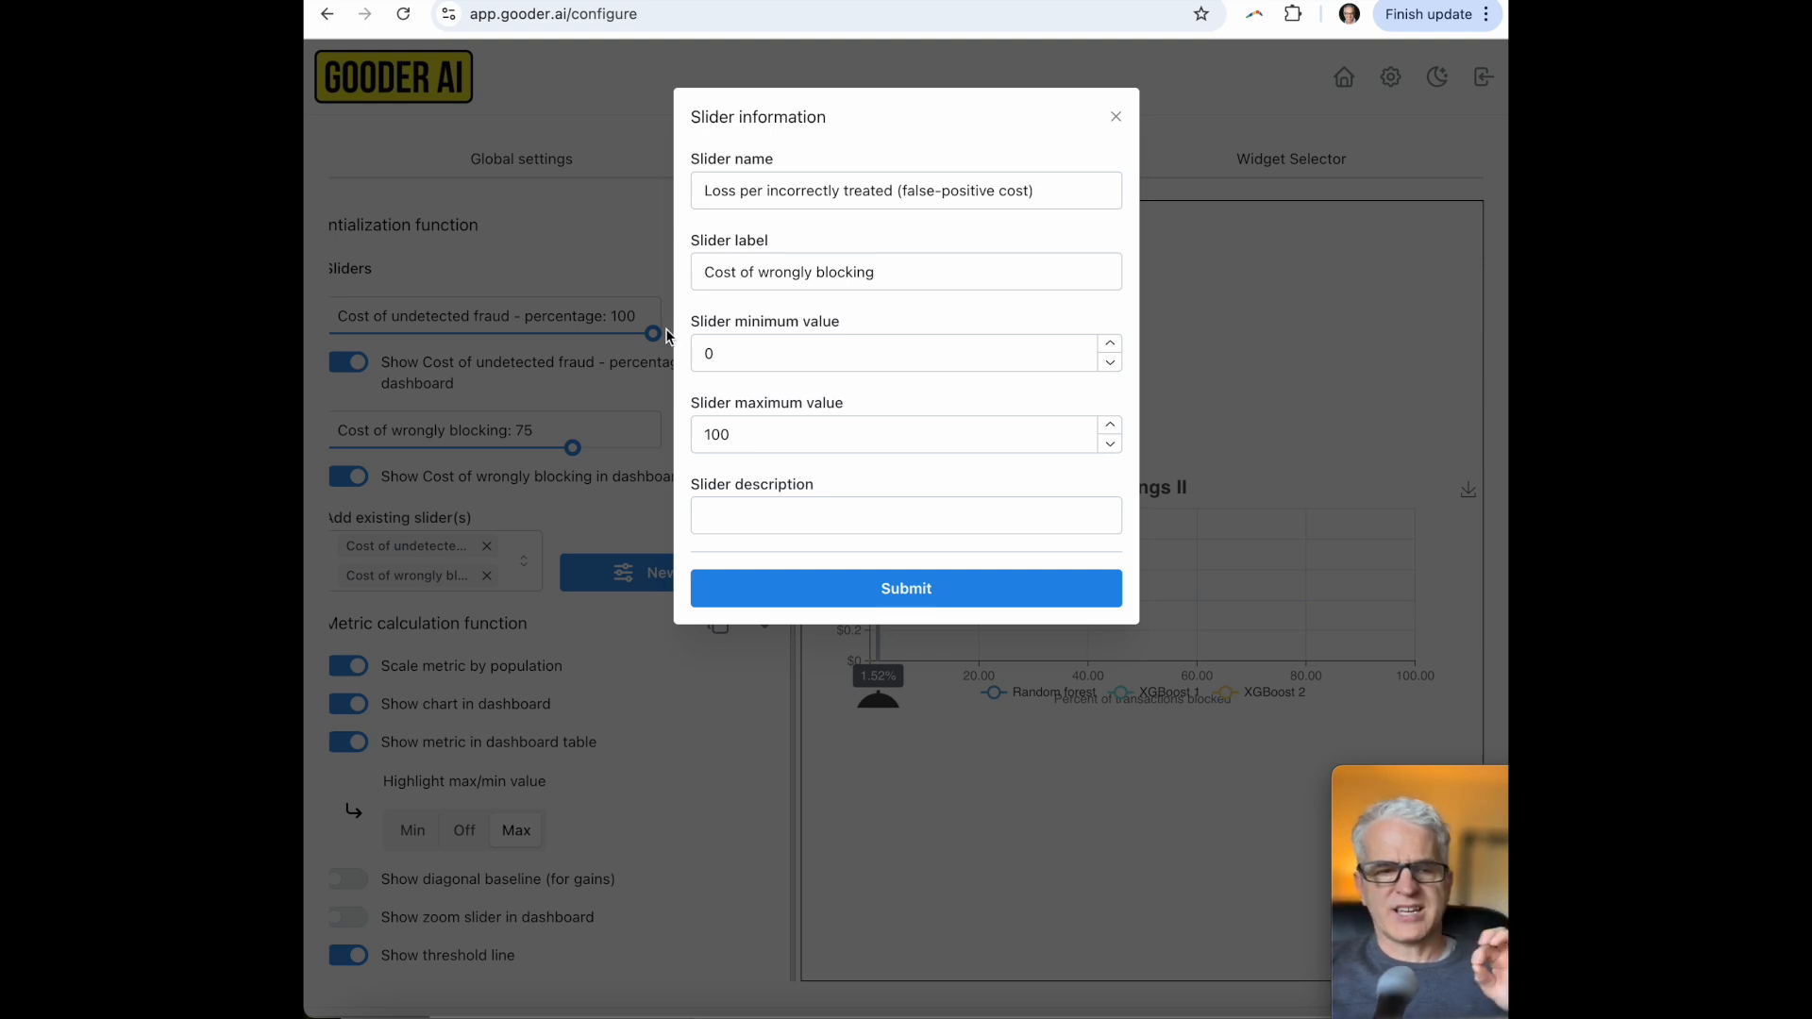
{"action": "left_click", "coordinate": [752, 263]}
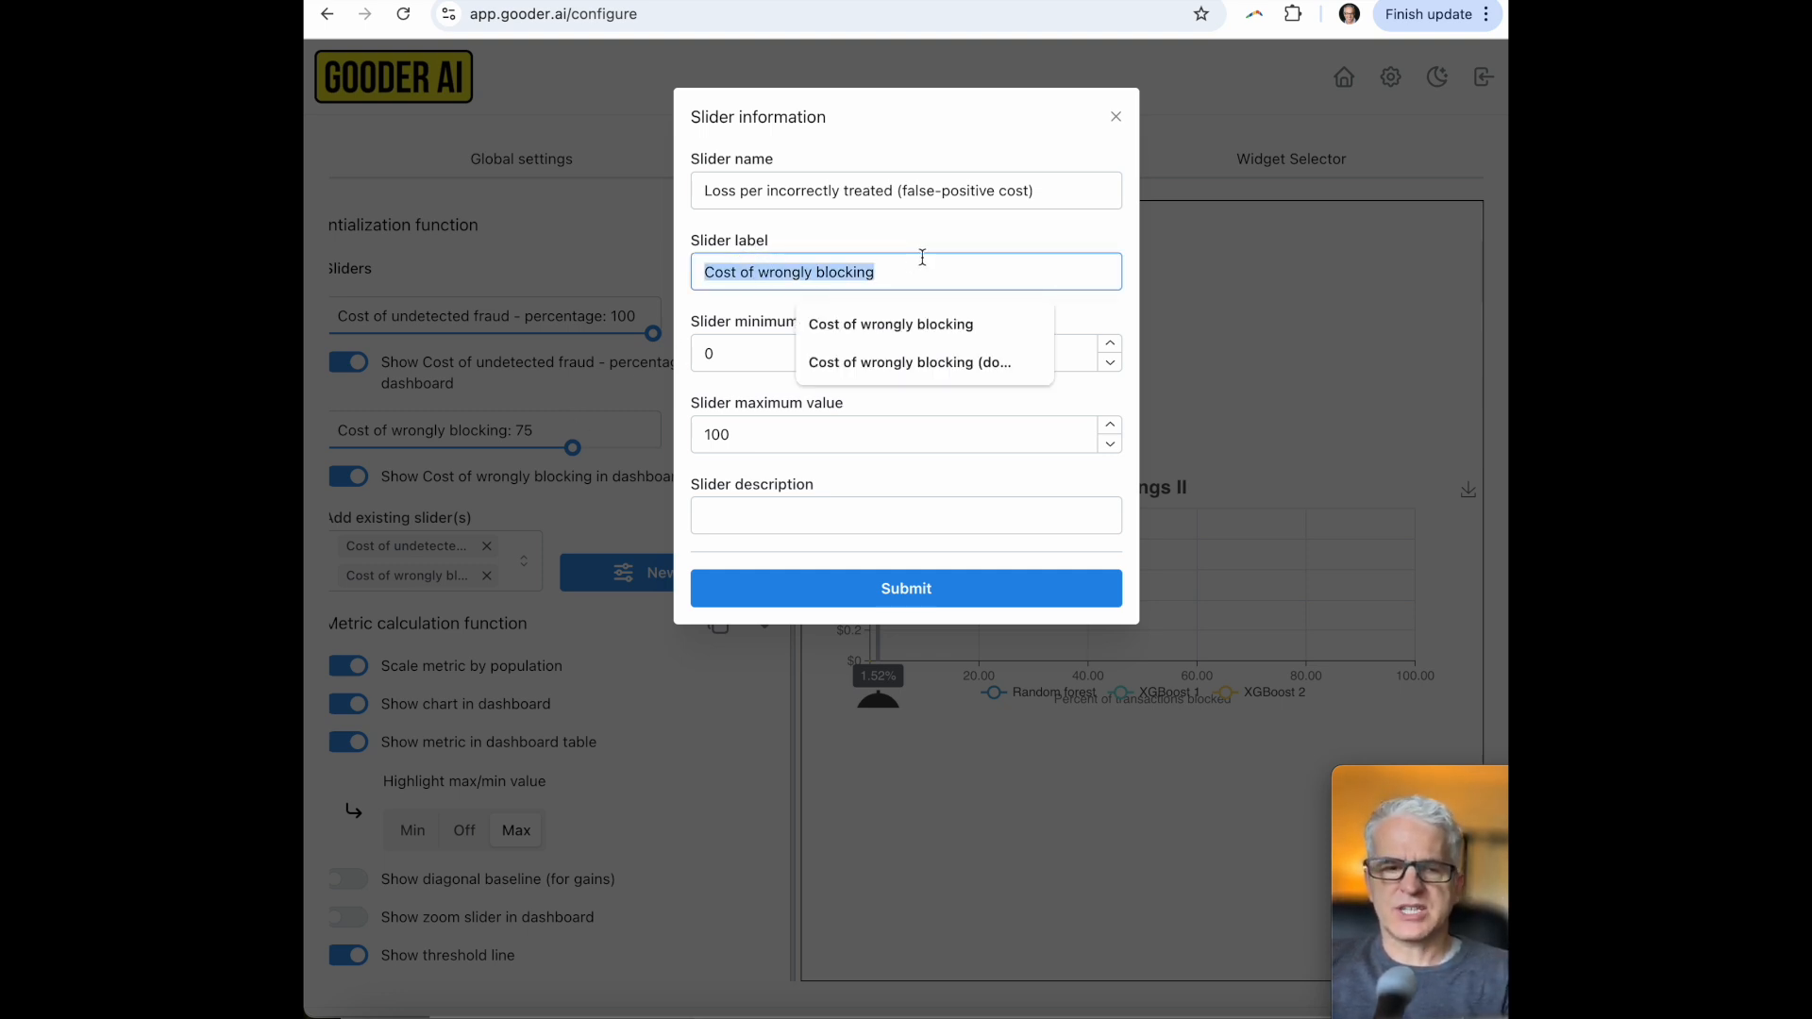
{"action": "type", "text": "- dollars"}
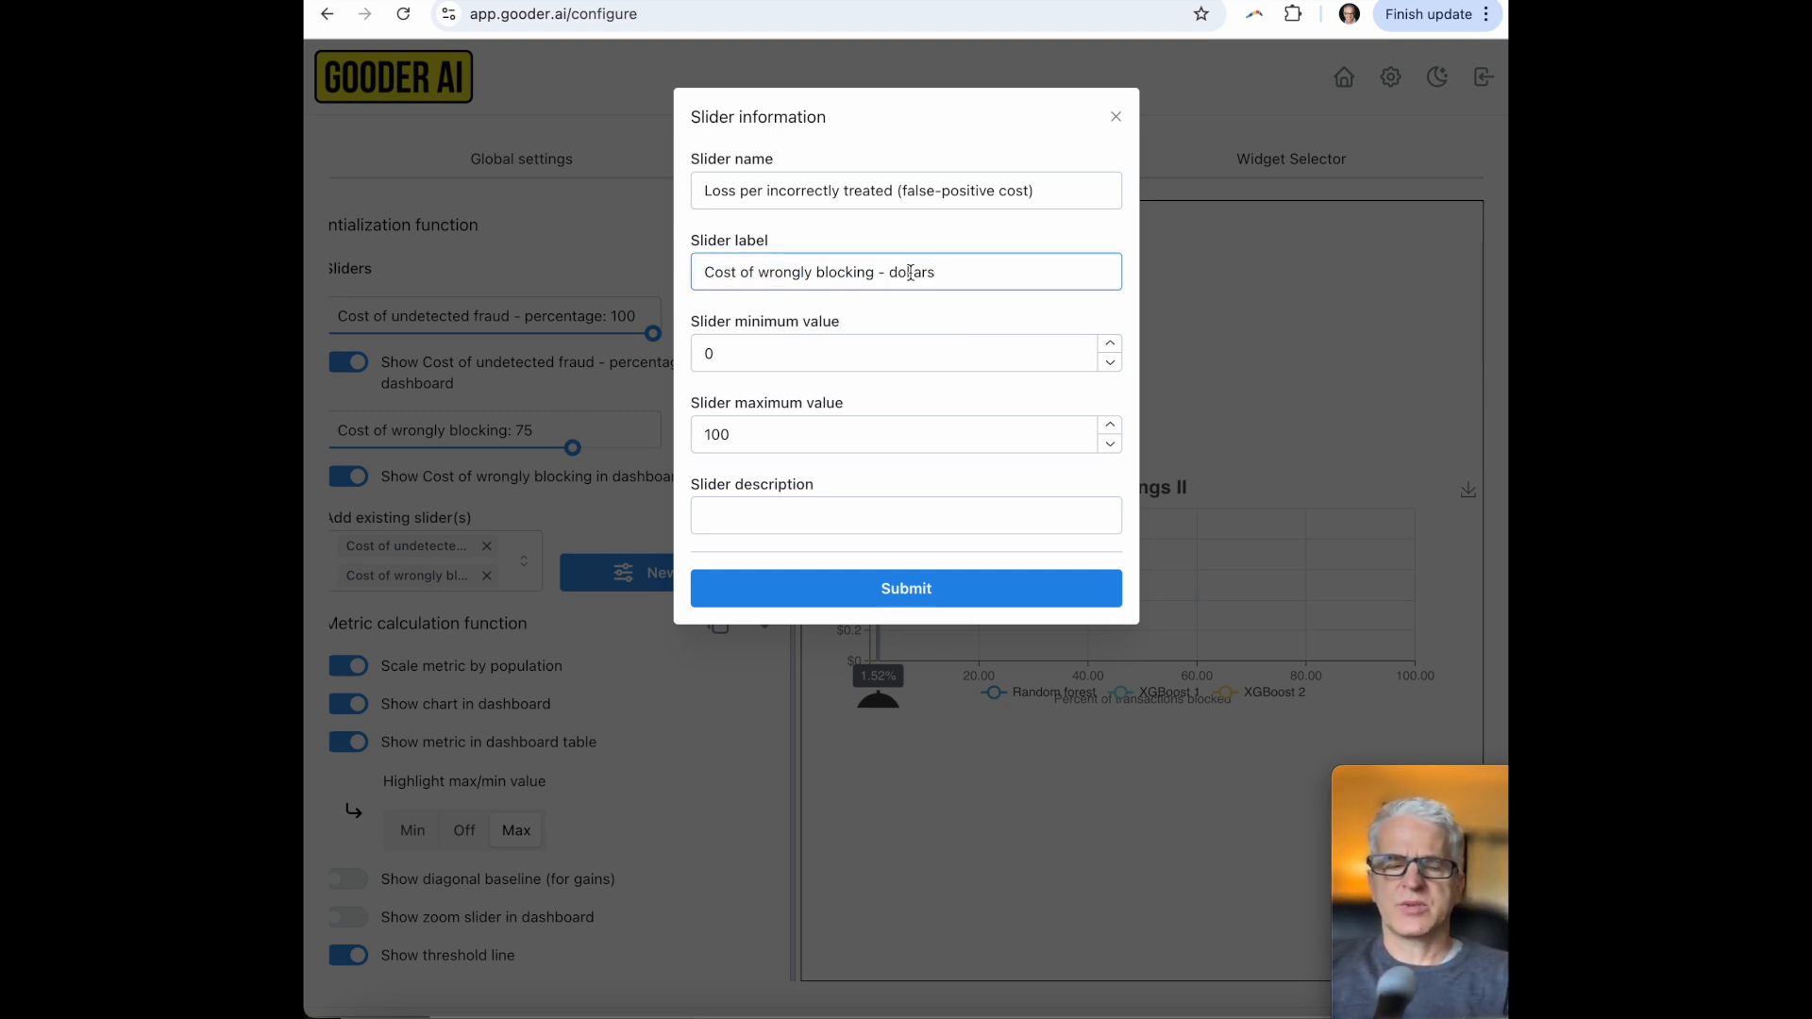
{"action": "left_click", "coordinate": [865, 600]}
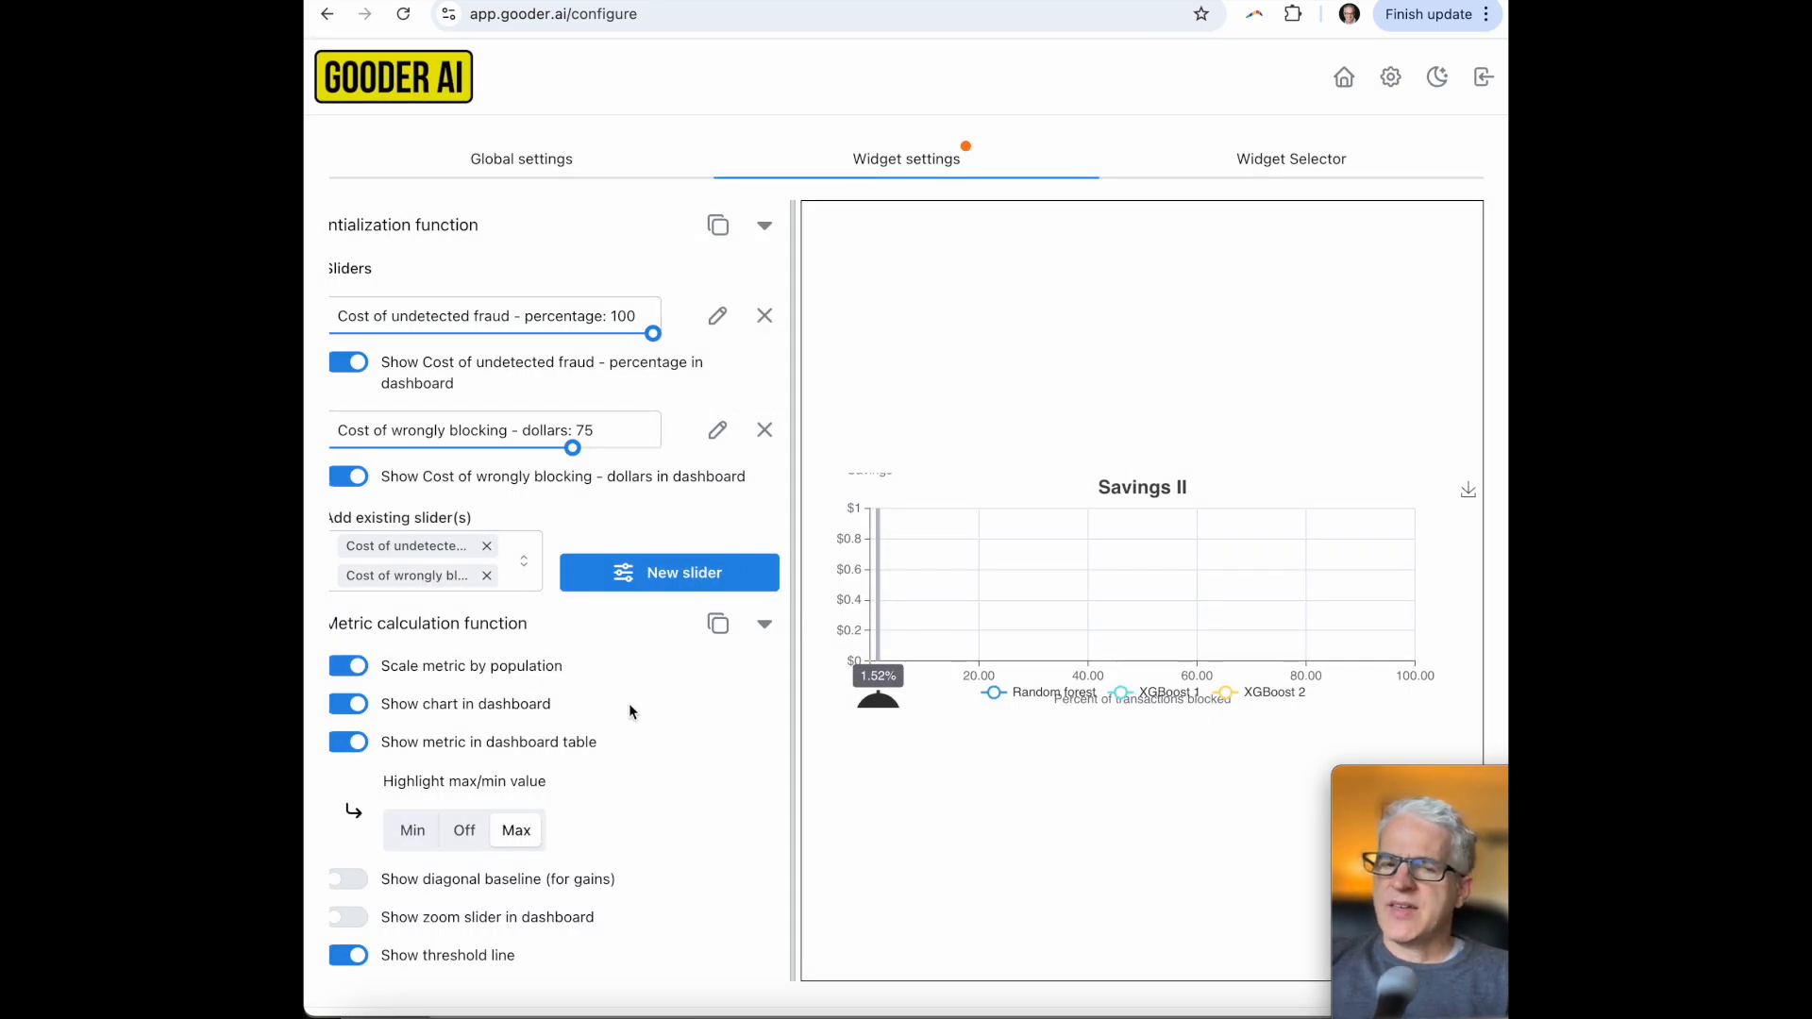
- Assign the TransactionAmt variable to the AMOUNT variable selector and submit it
{"action": "scroll", "coordinate": [639, 755], "scroll_direction": "up", "scroll_amount": 3}
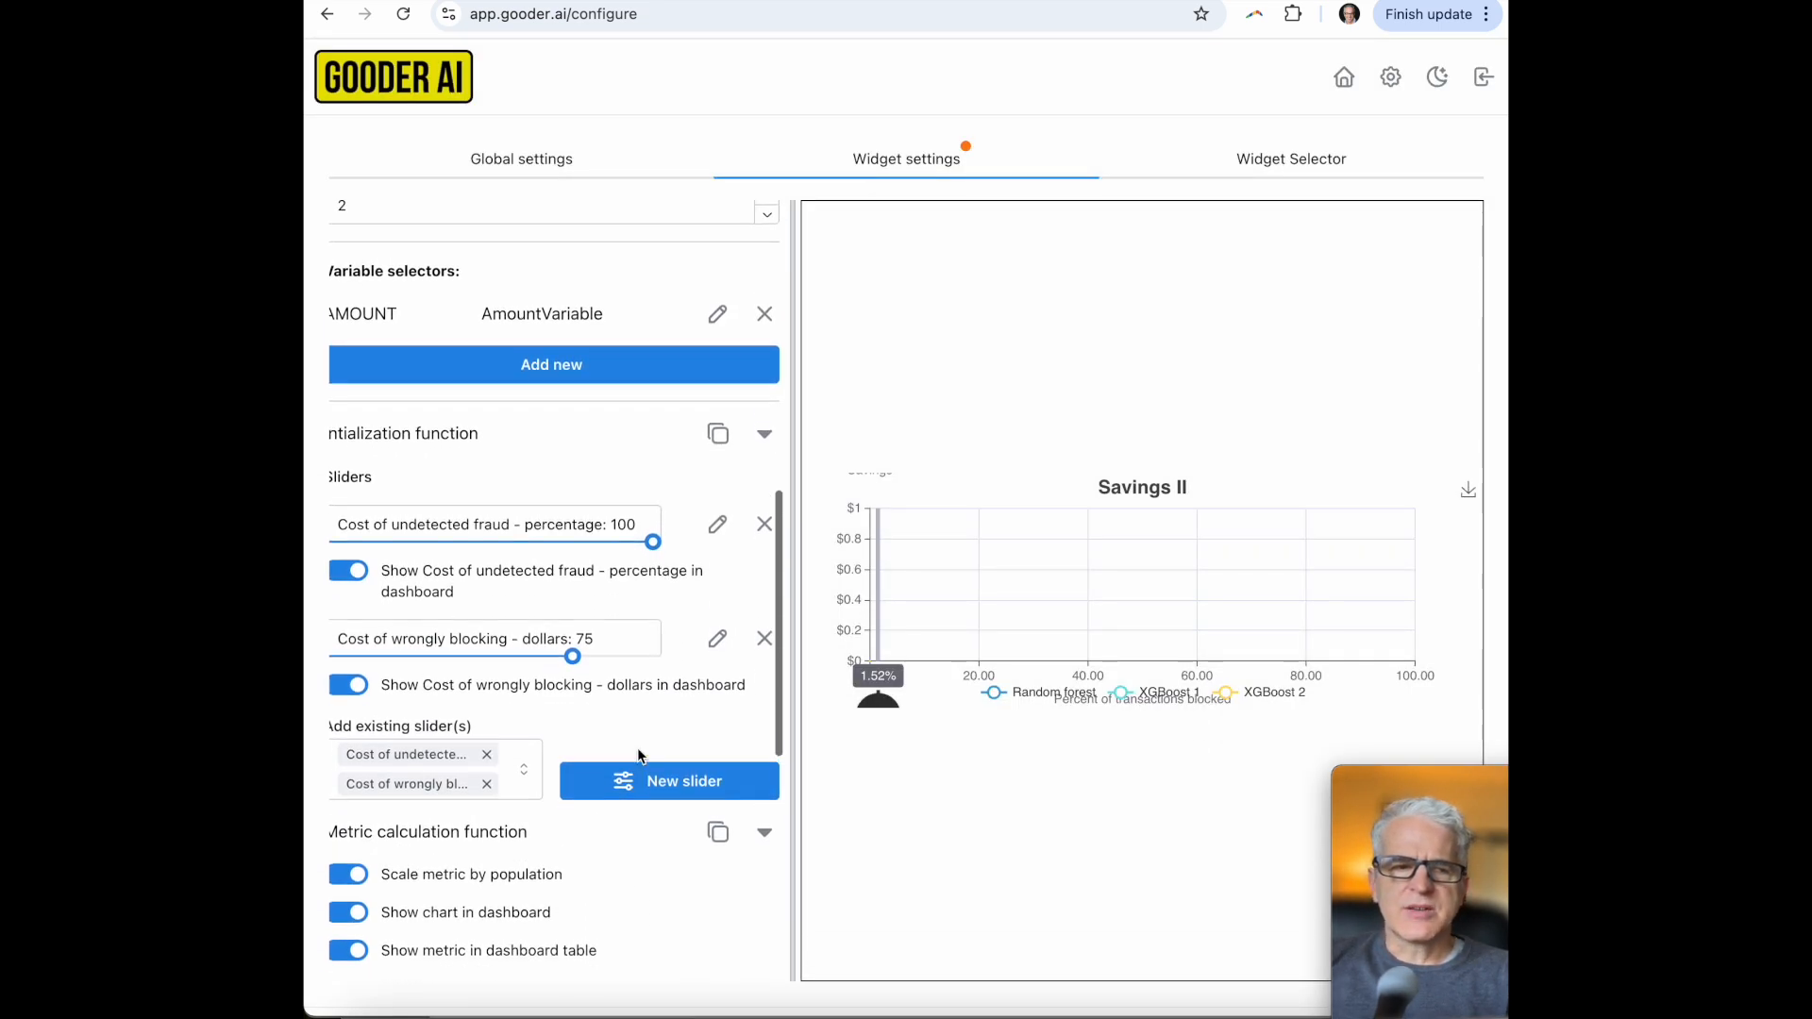
{"action": "scroll", "coordinate": [642, 545], "scroll_direction": "left", "scroll_amount": 1}
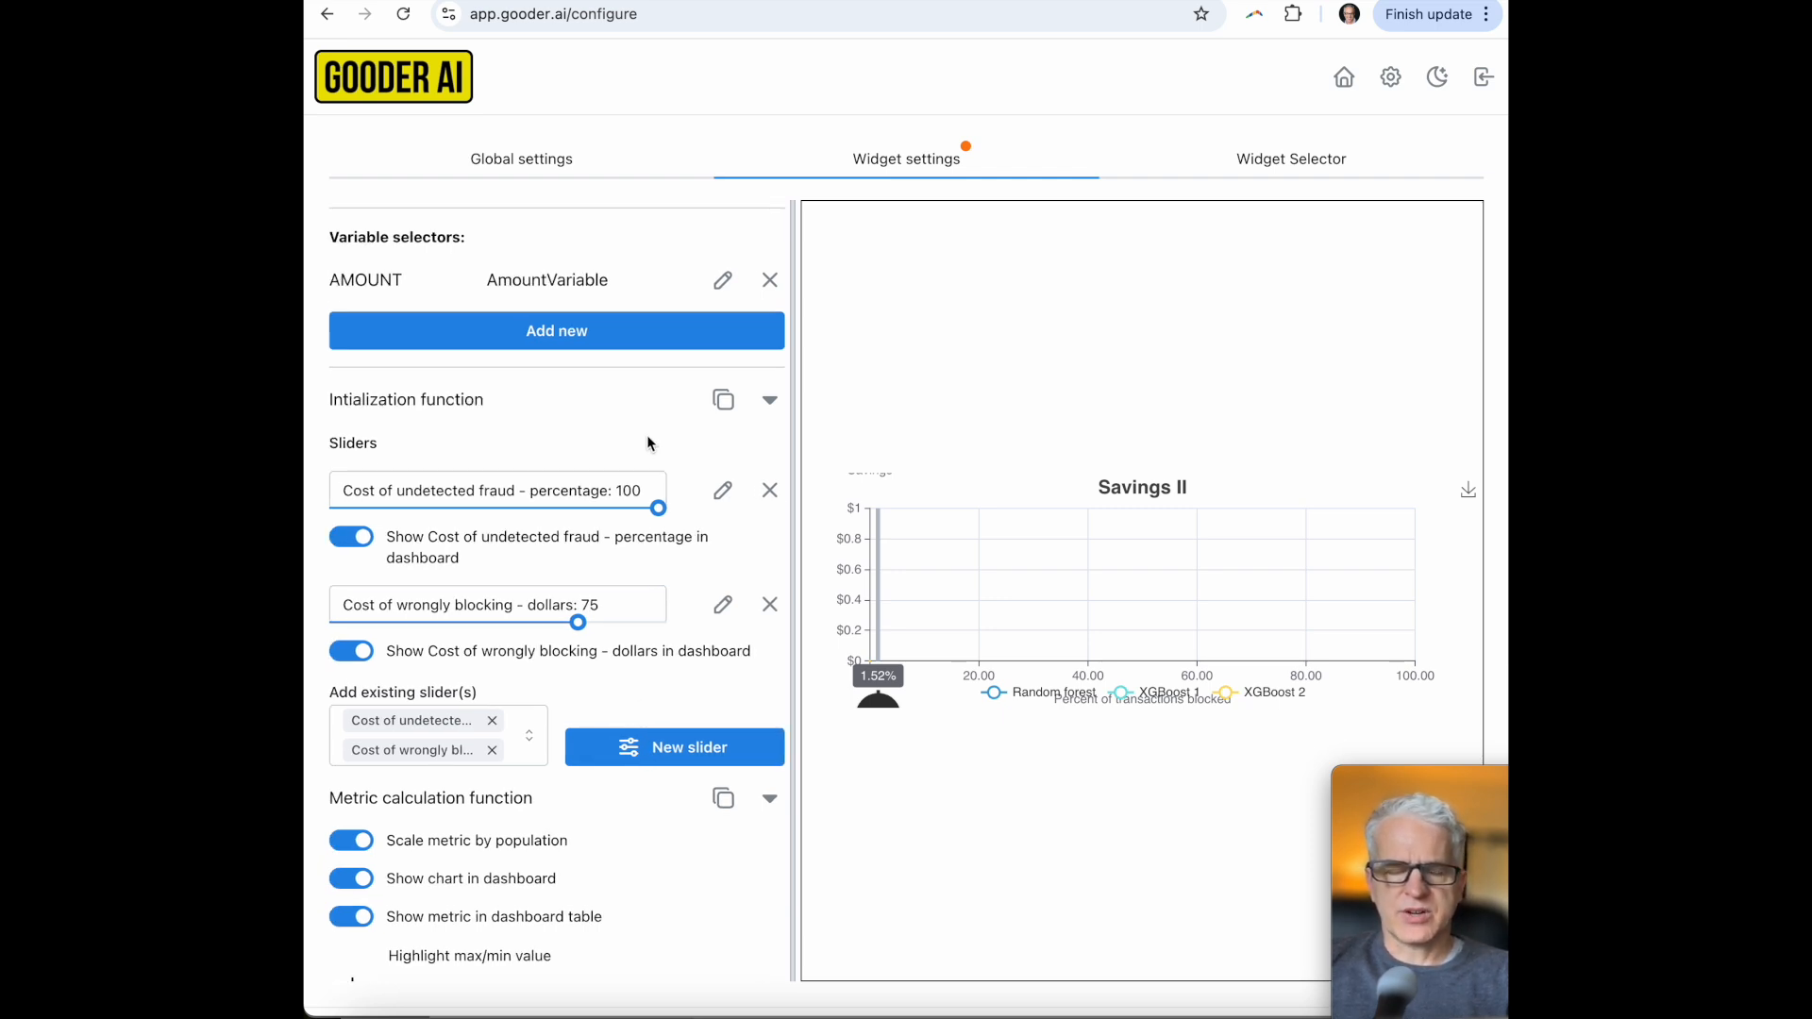
{"action": "left_click", "coordinate": [724, 283]}
{"action": "left_click", "coordinate": [846, 195]}
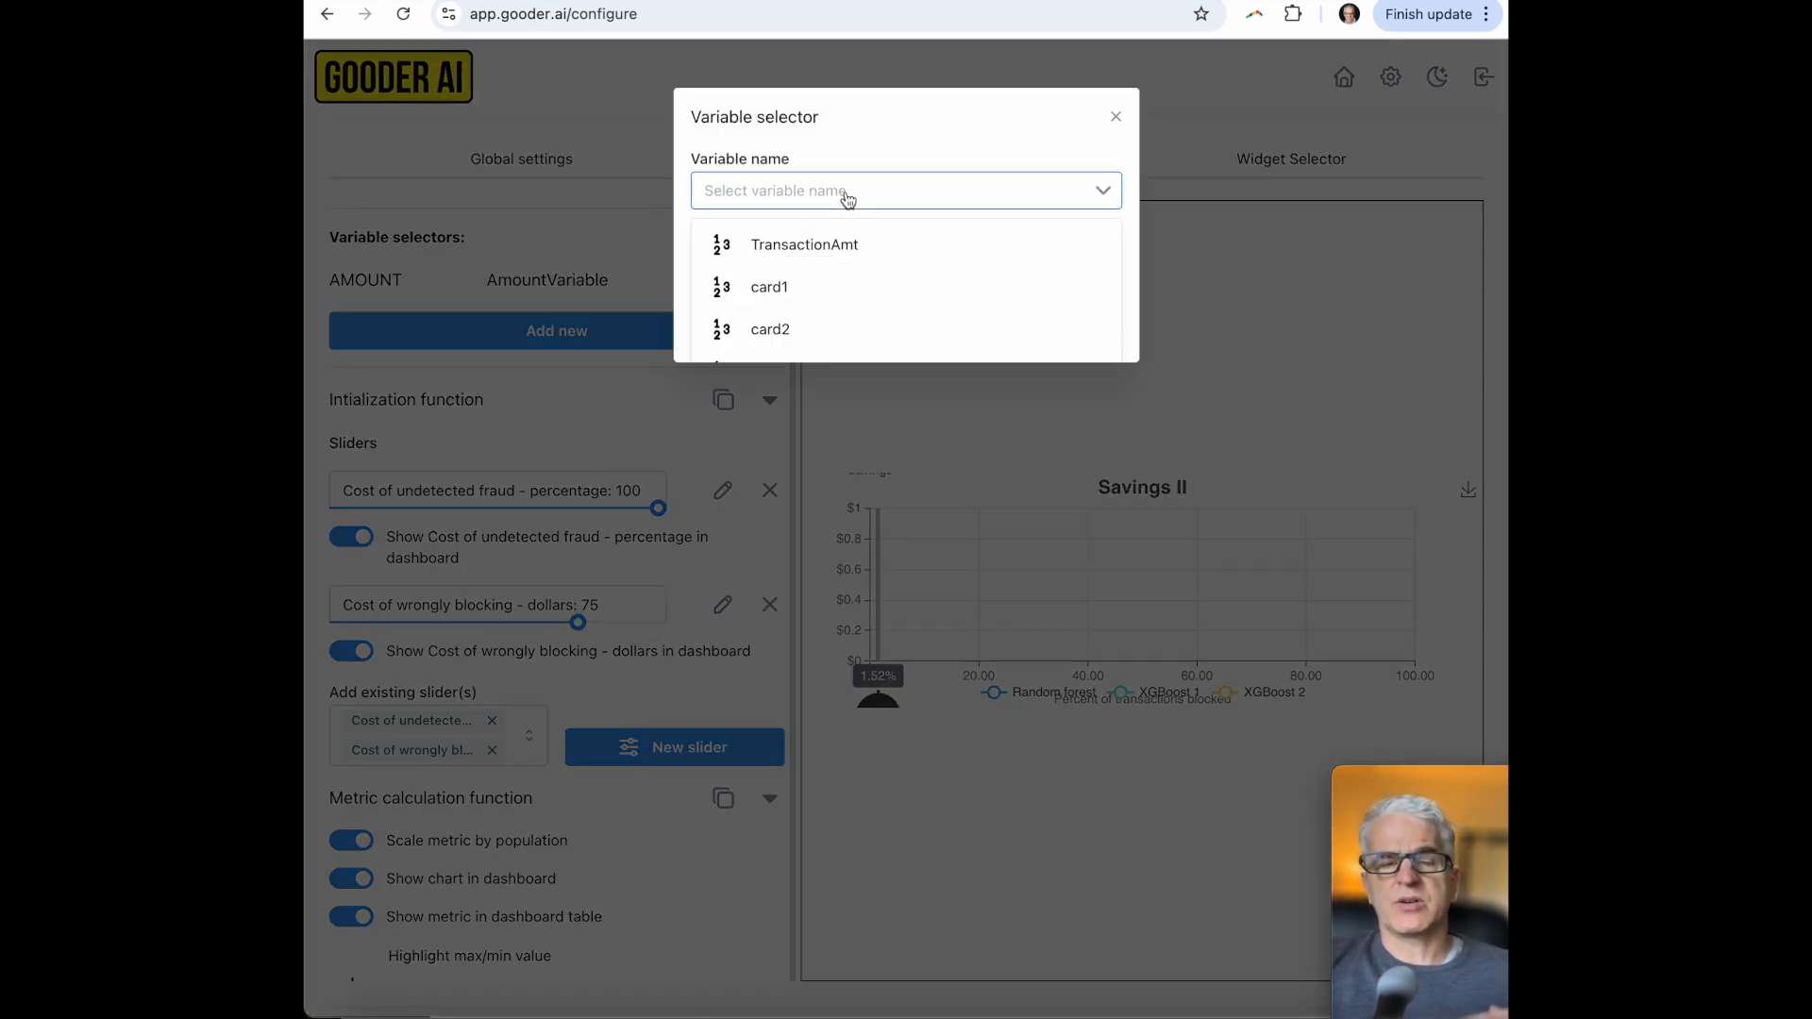
{"action": "left_click", "coordinate": [847, 194]}
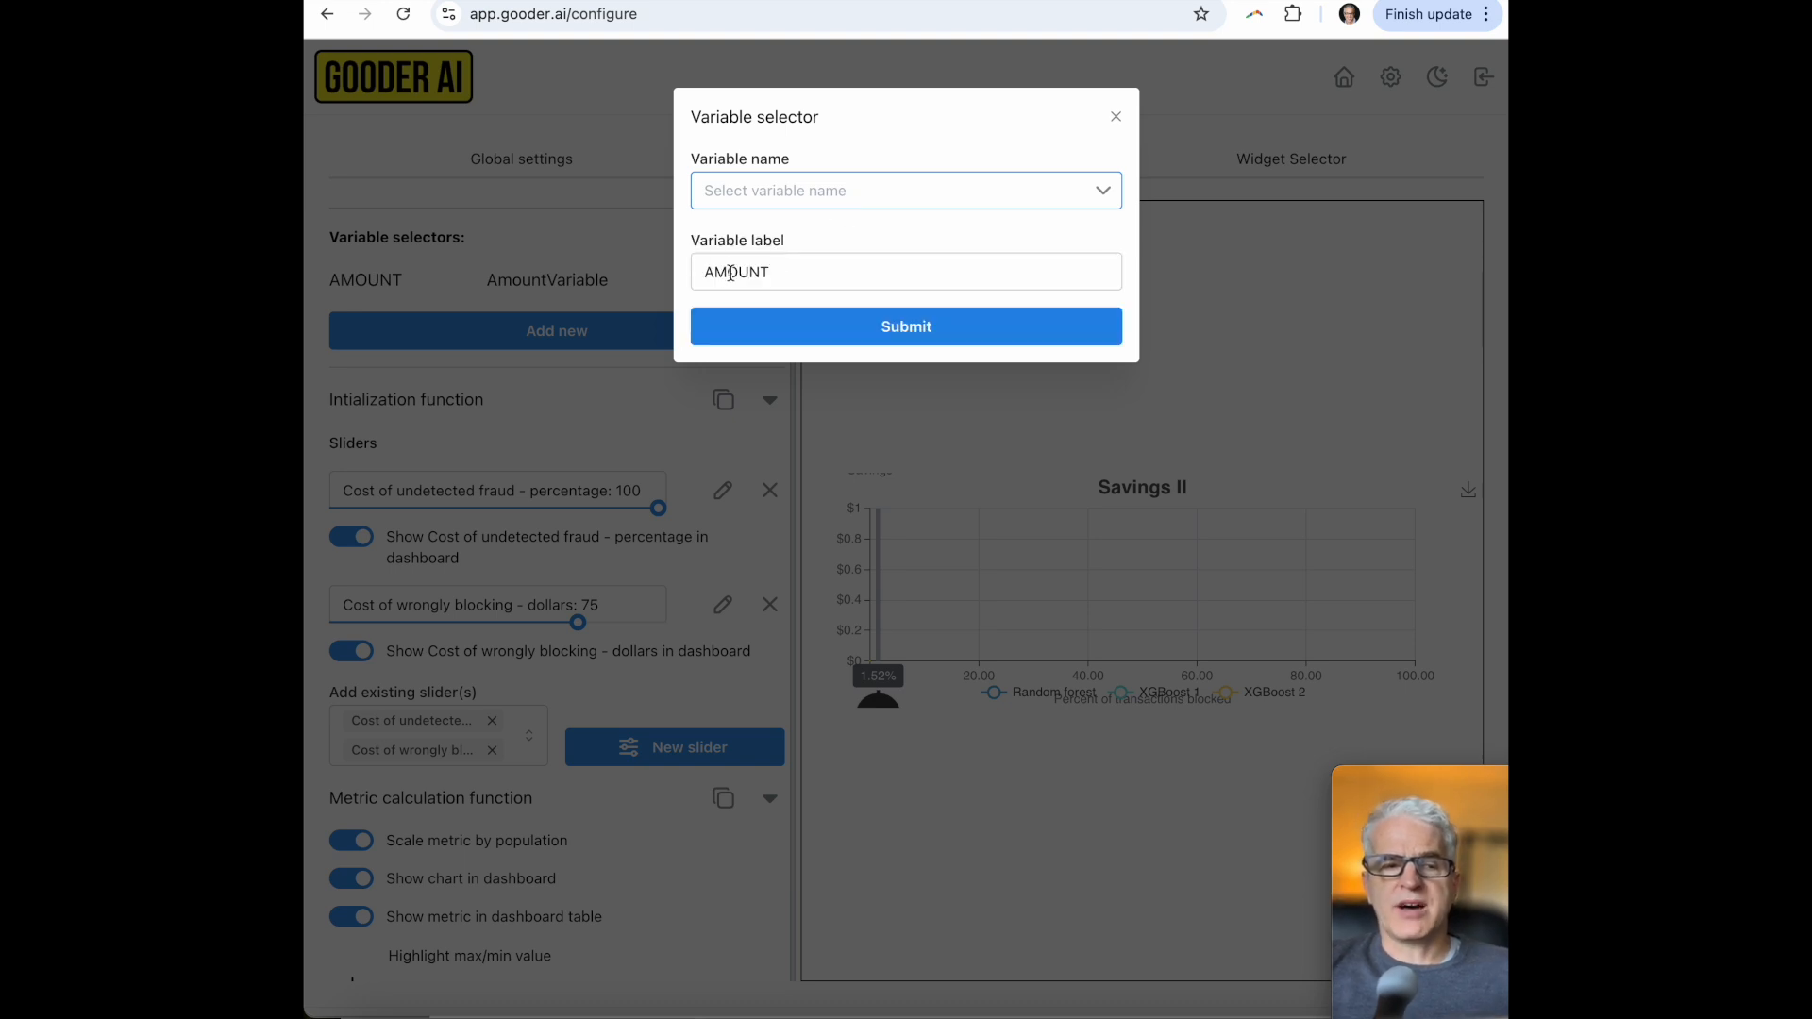
{"action": "left_click_drag", "start_coordinate": [770, 272], "coordinate": [693, 272]}
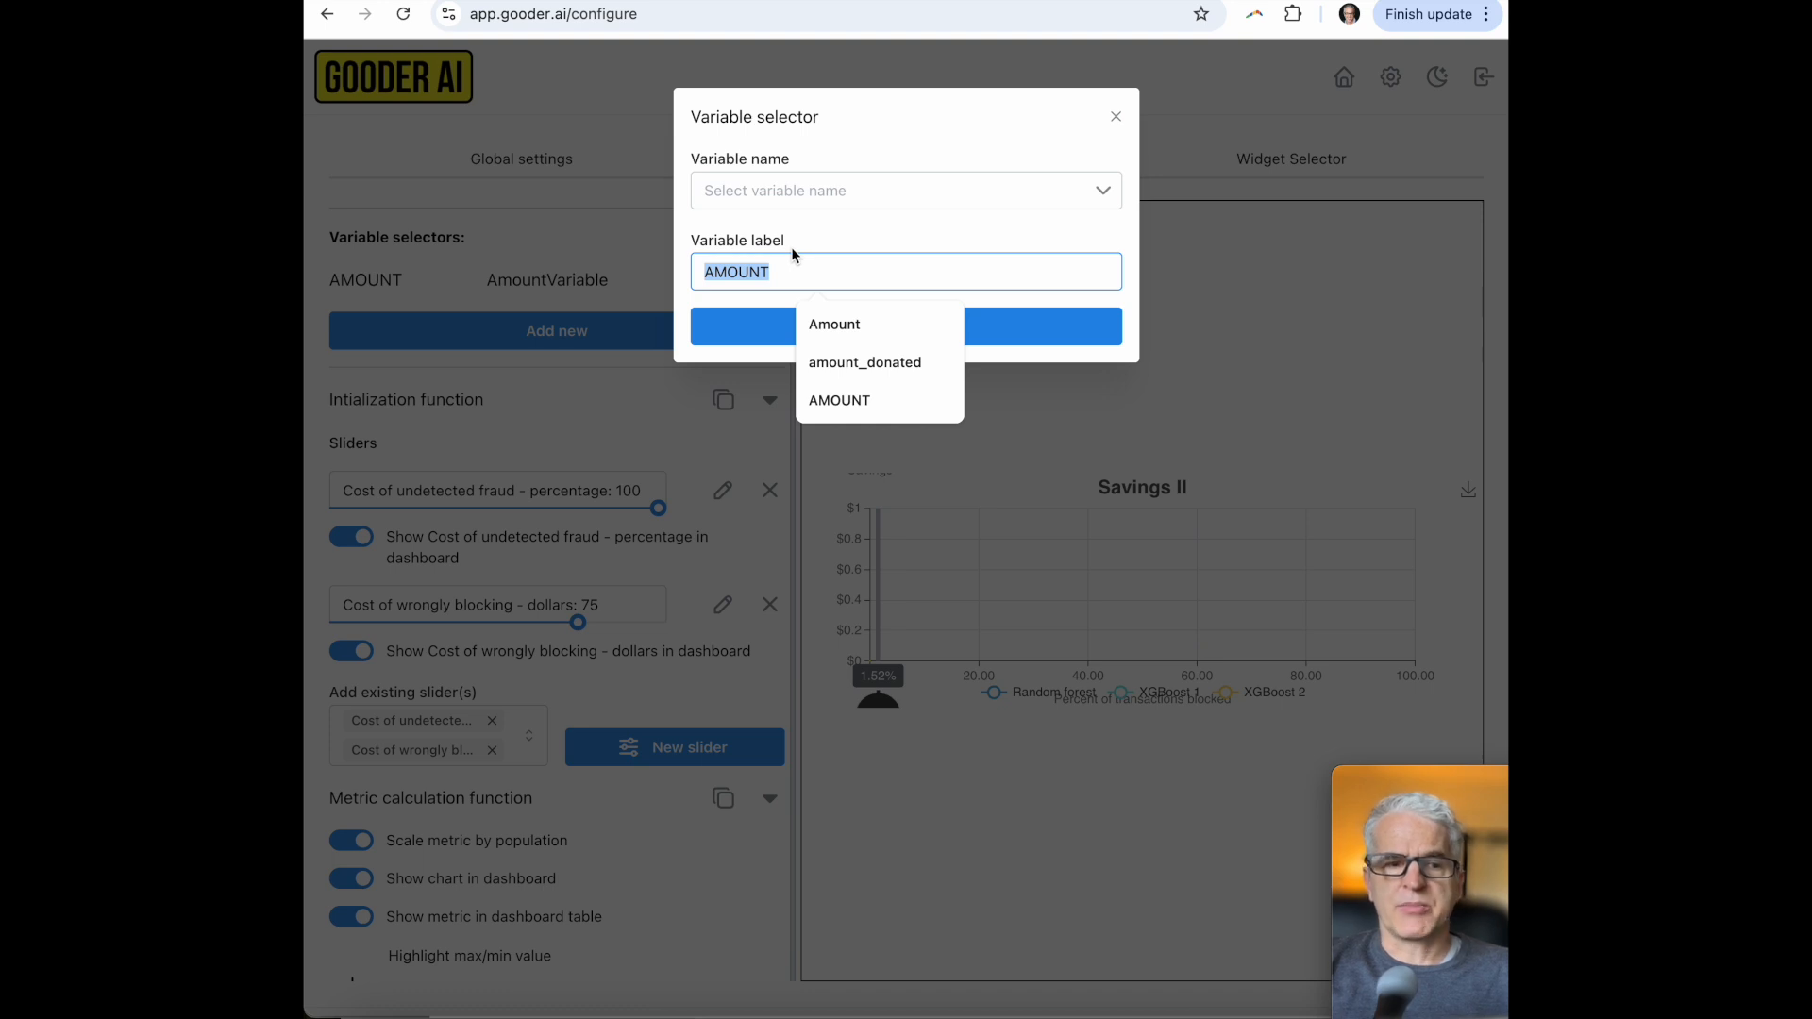
{"action": "left_click", "coordinate": [761, 272]}
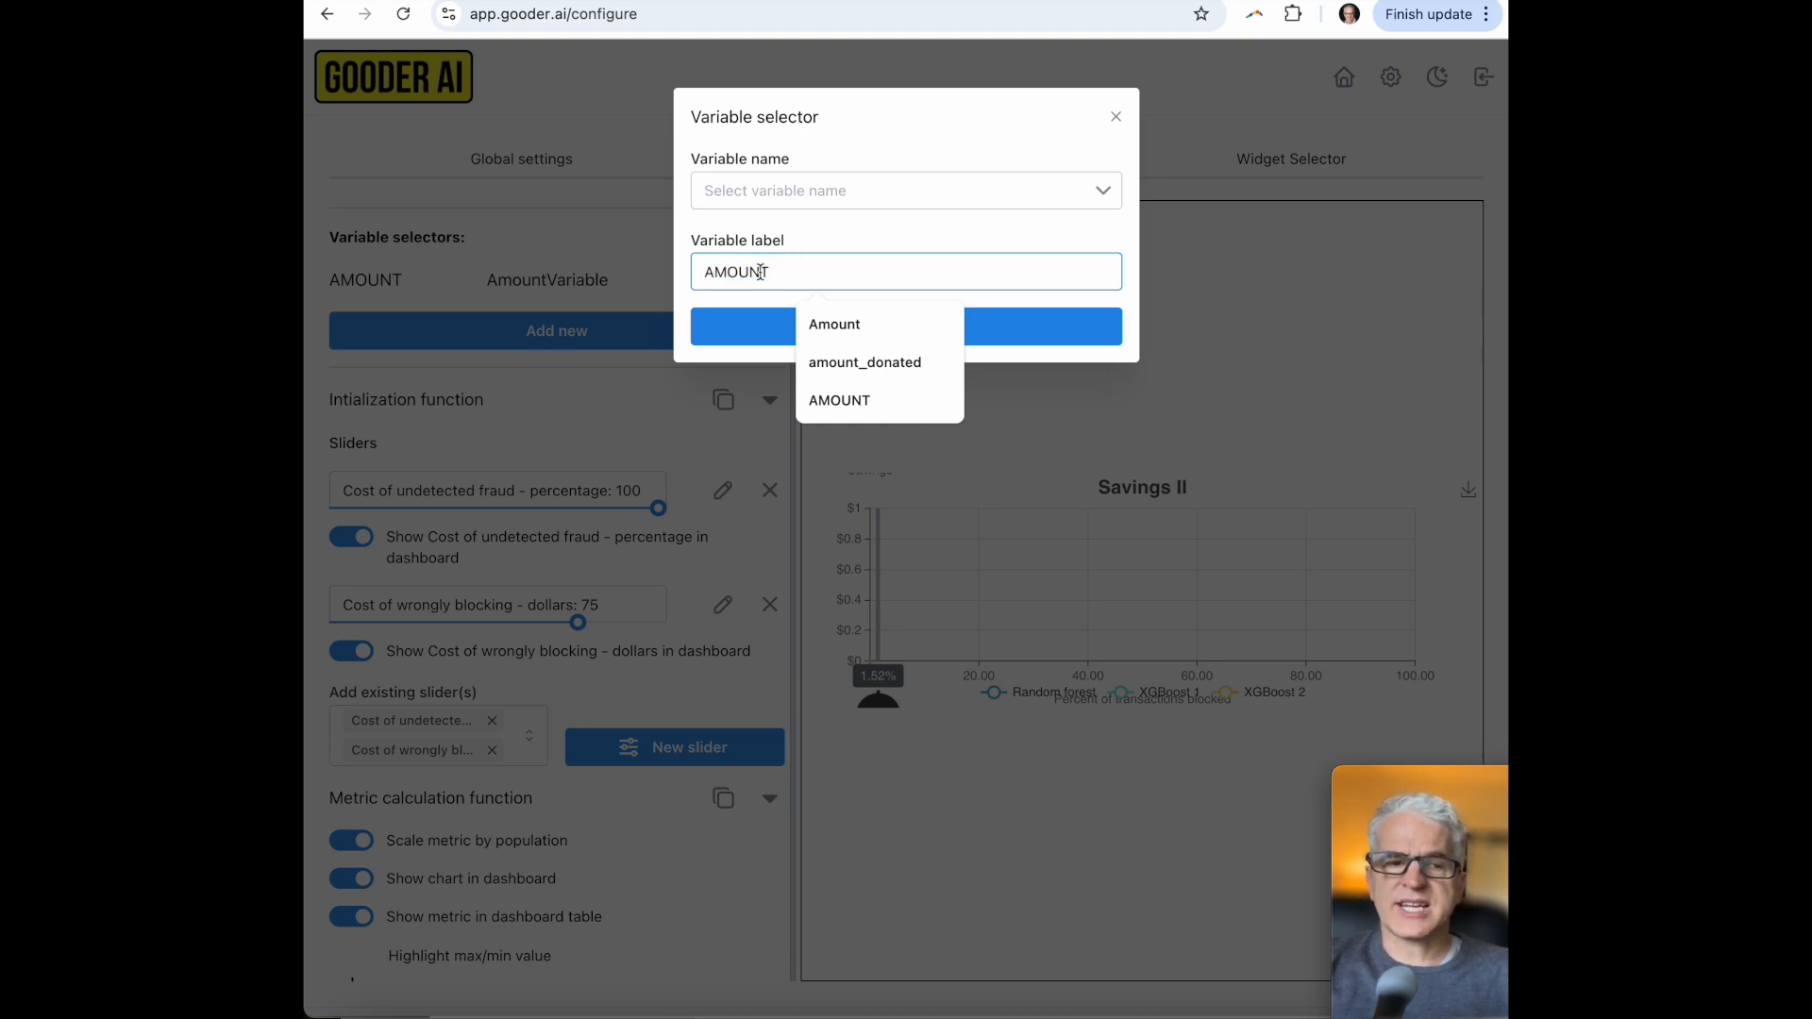
{"action": "double_click", "coordinate": [727, 273]}
{"action": "left_click", "coordinate": [789, 191]}
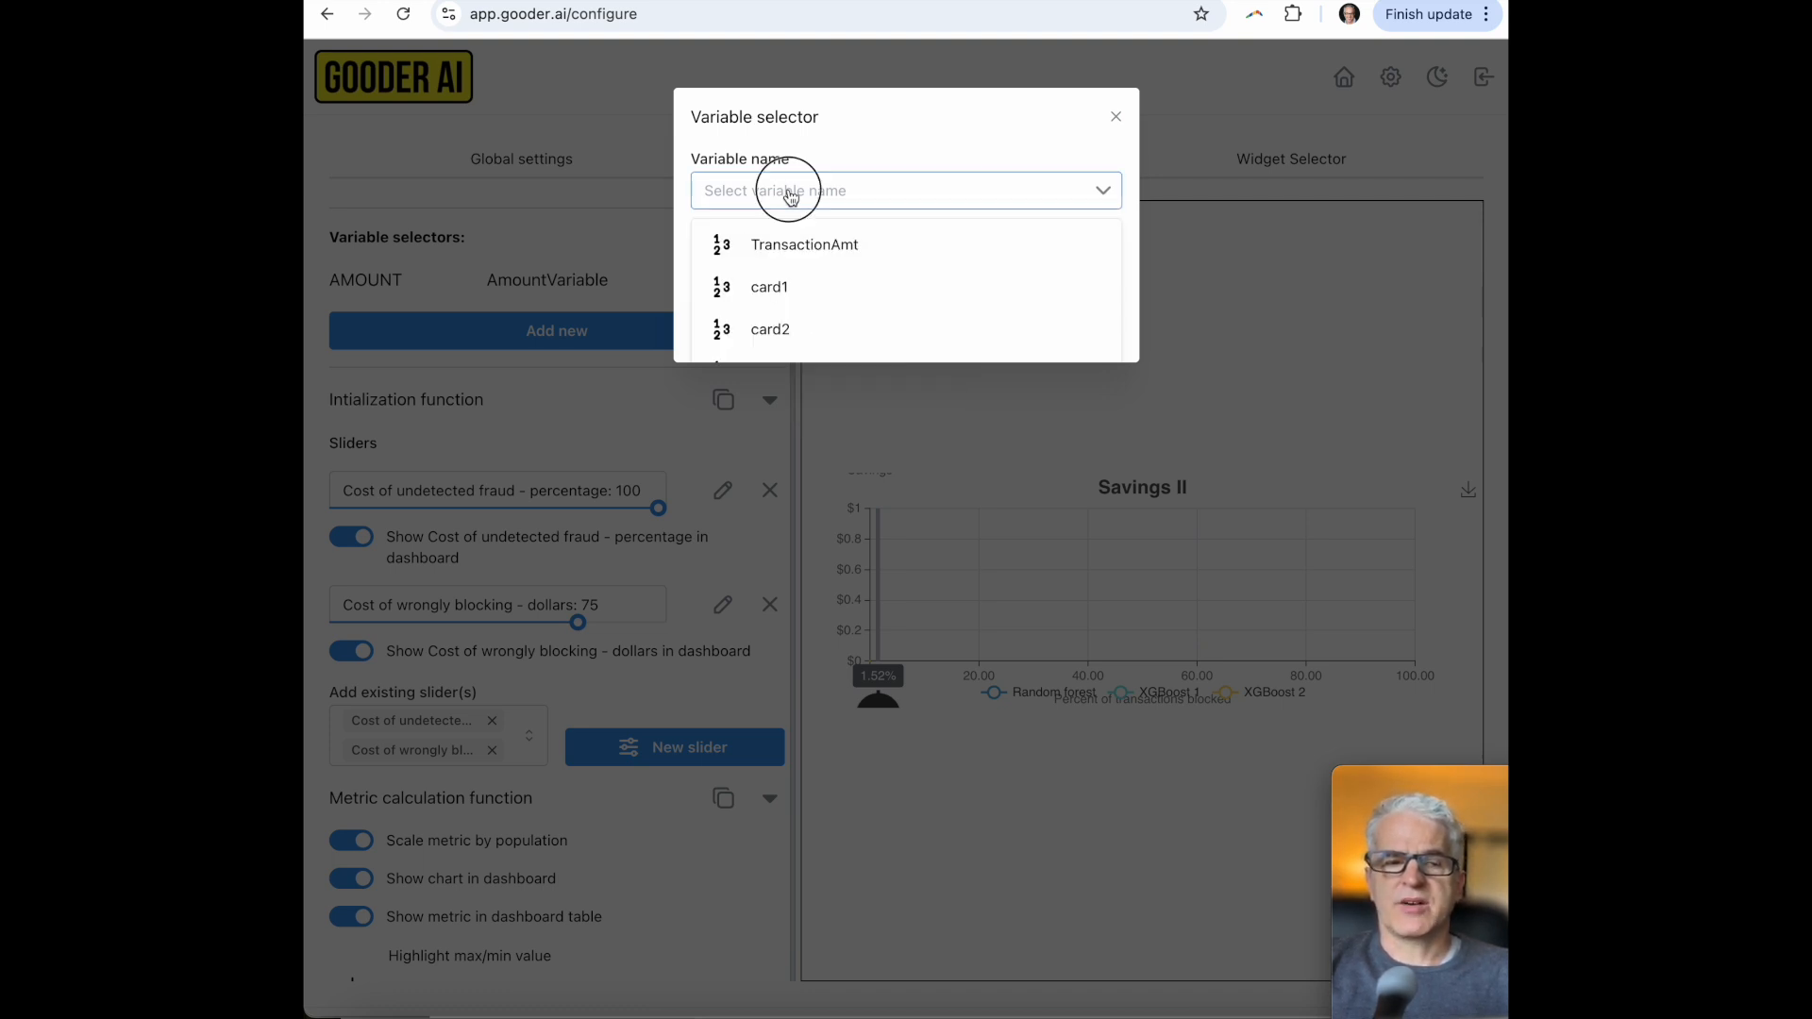
{"action": "scroll", "coordinate": [836, 294], "scroll_direction": "down", "scroll_amount": 5}
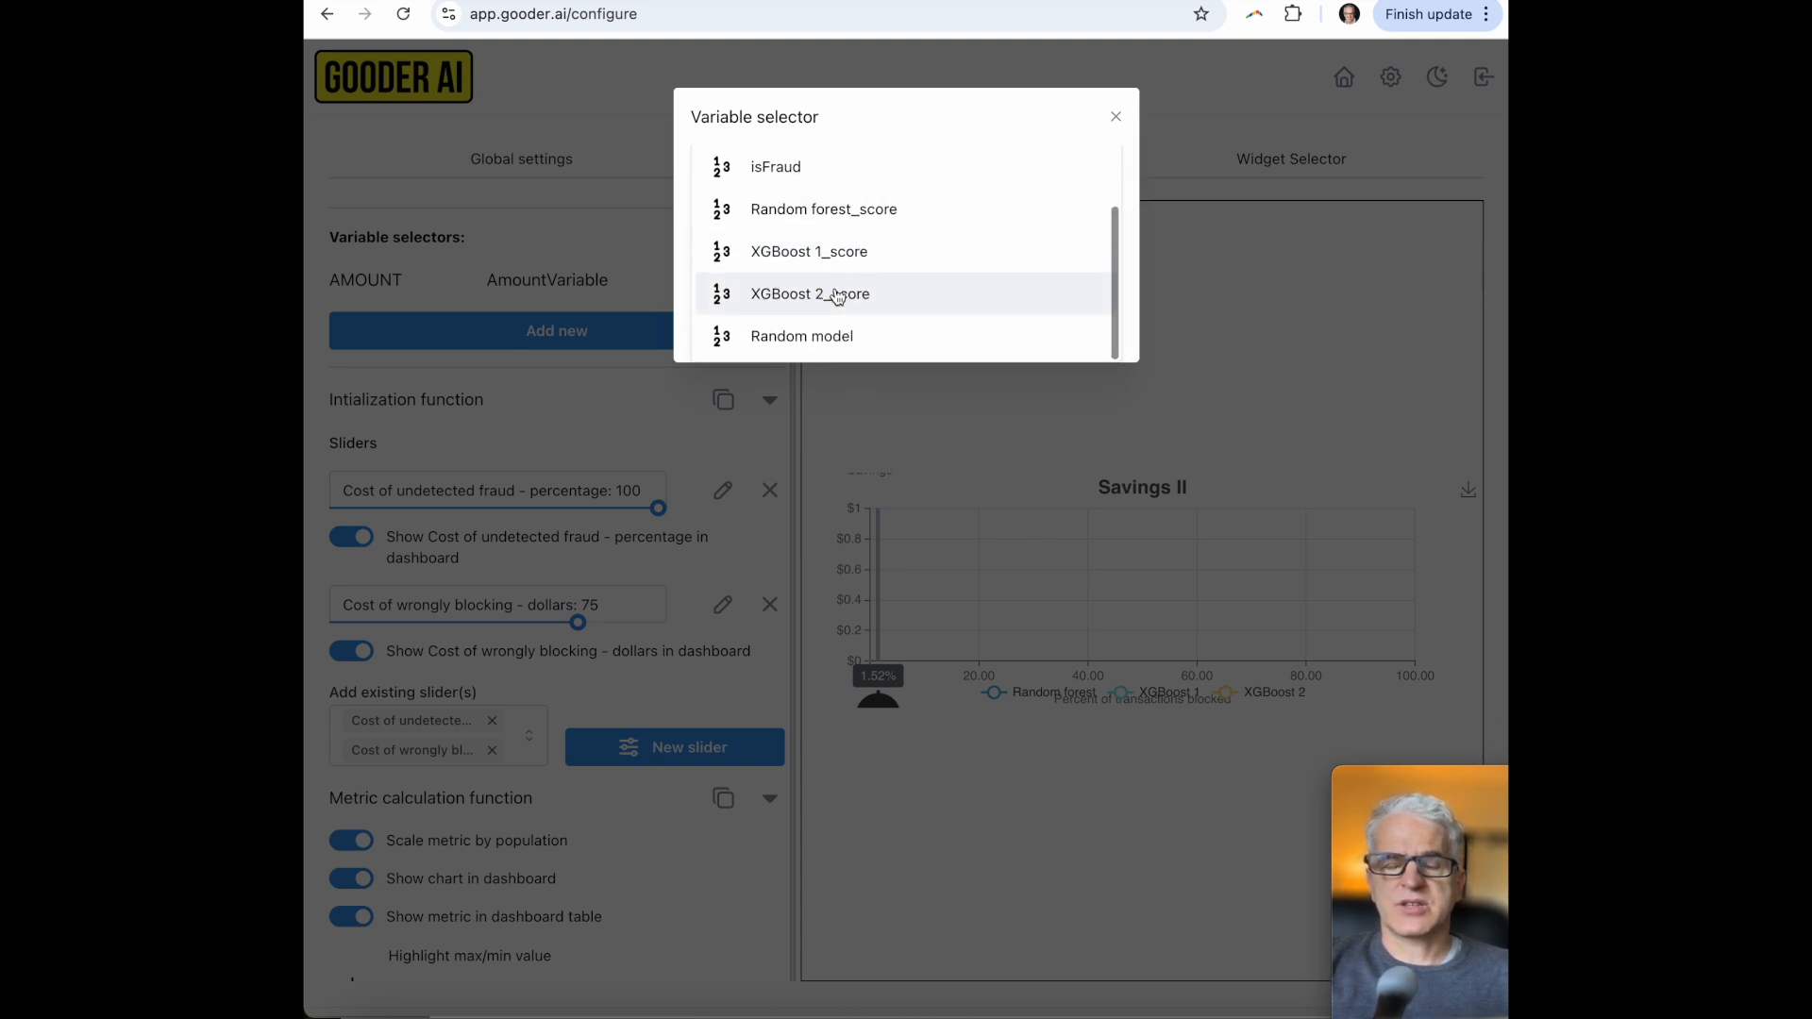
{"action": "scroll", "coordinate": [837, 296], "scroll_direction": "up", "scroll_amount": 5}
{"action": "scroll", "coordinate": [835, 295], "scroll_direction": "down", "scroll_amount": 3}
{"action": "scroll", "coordinate": [835, 296], "scroll_direction": "up", "scroll_amount": 3}
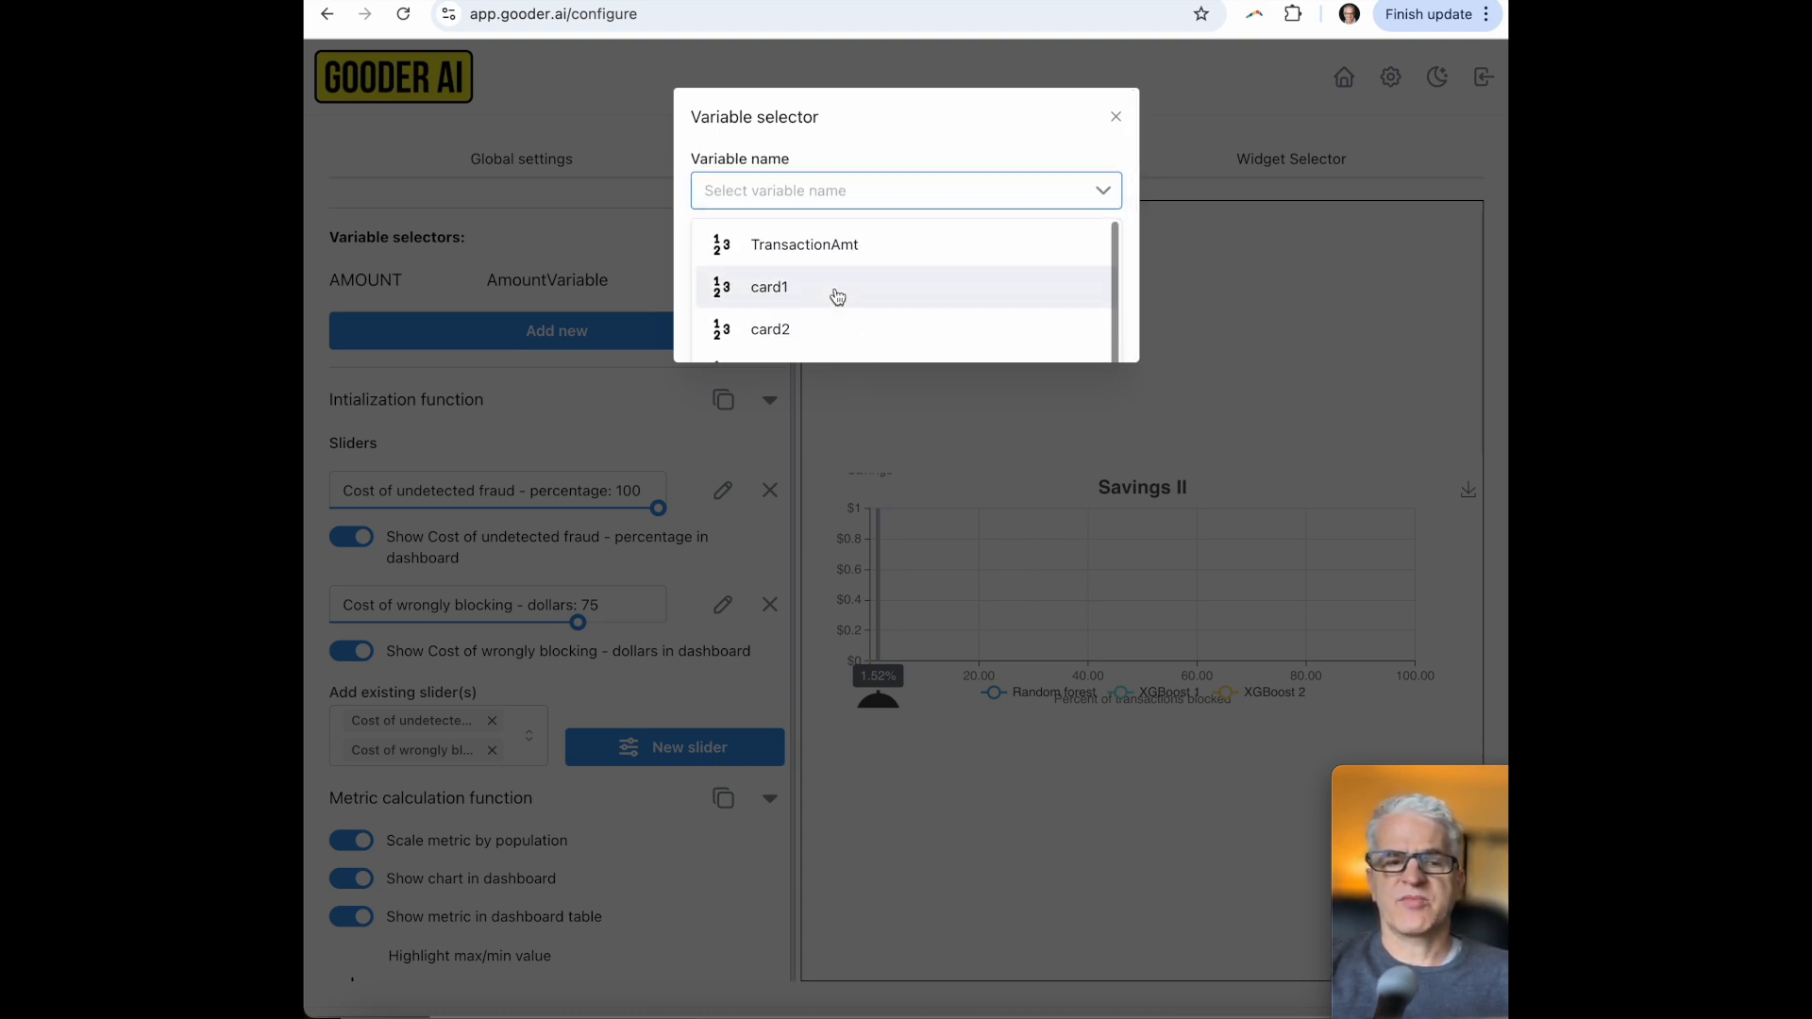
{"action": "left_click", "coordinate": [886, 252]}
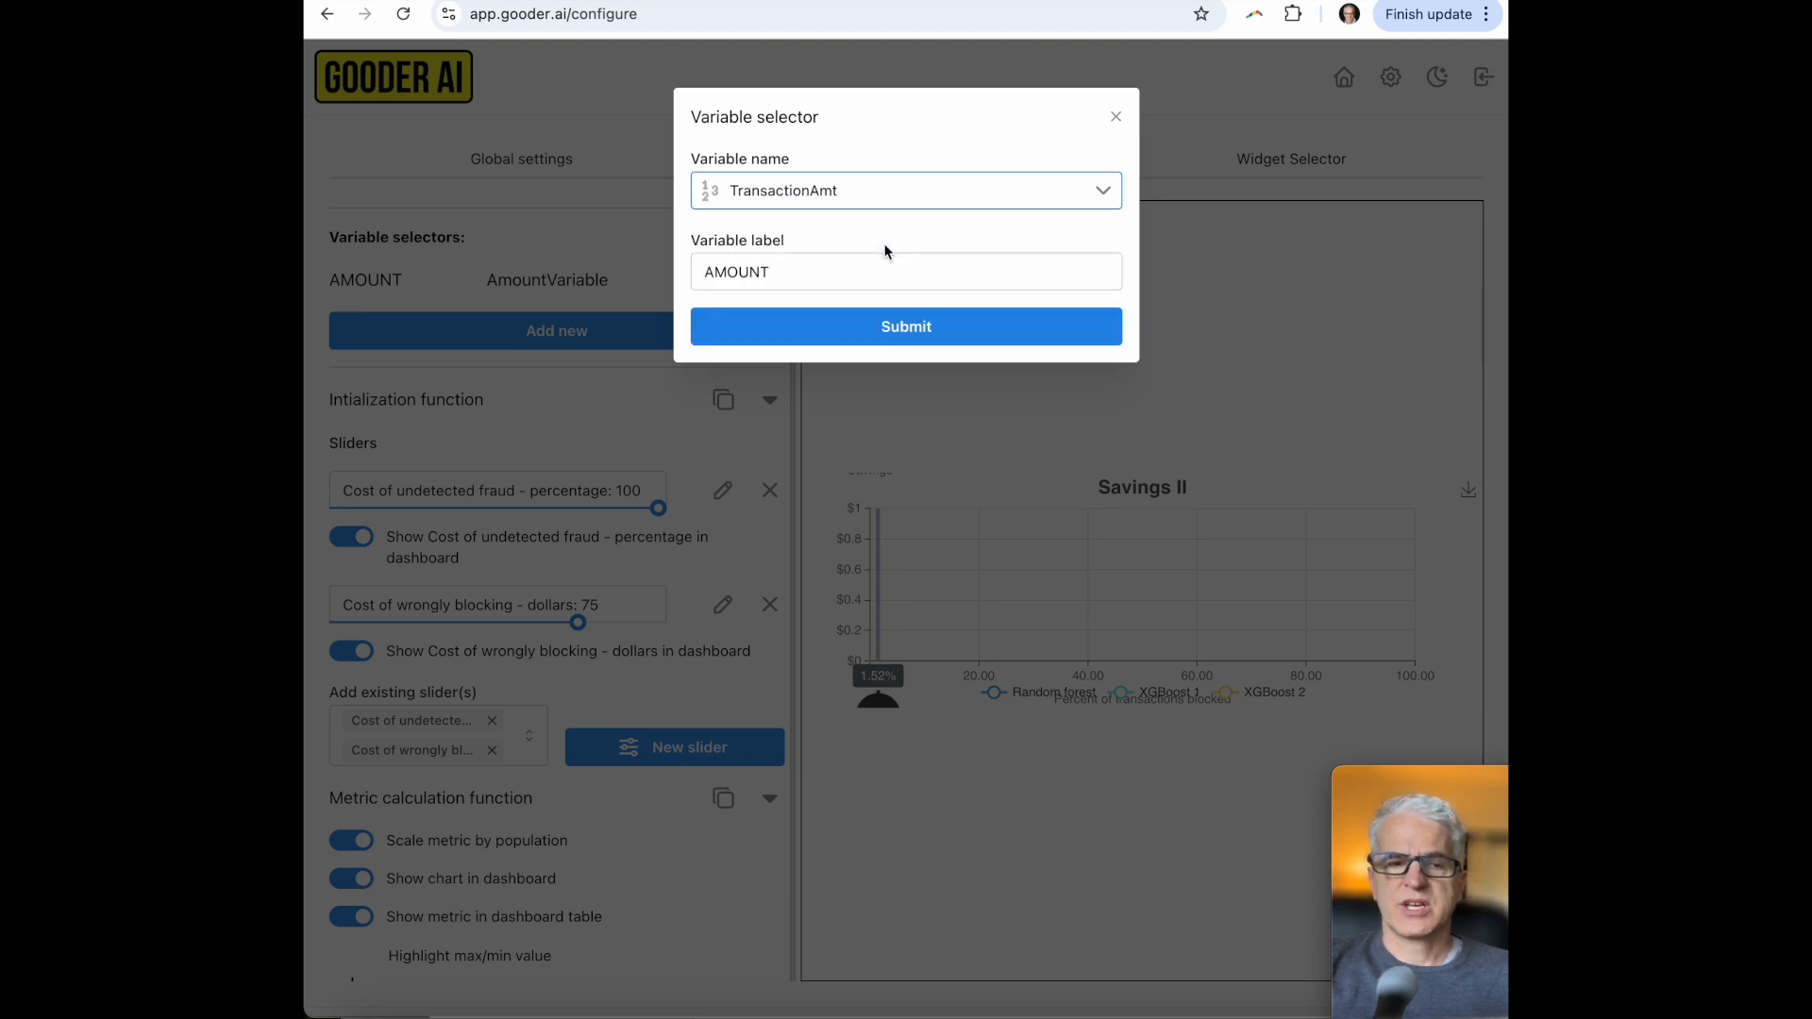
{"action": "left_click", "coordinate": [903, 328]}
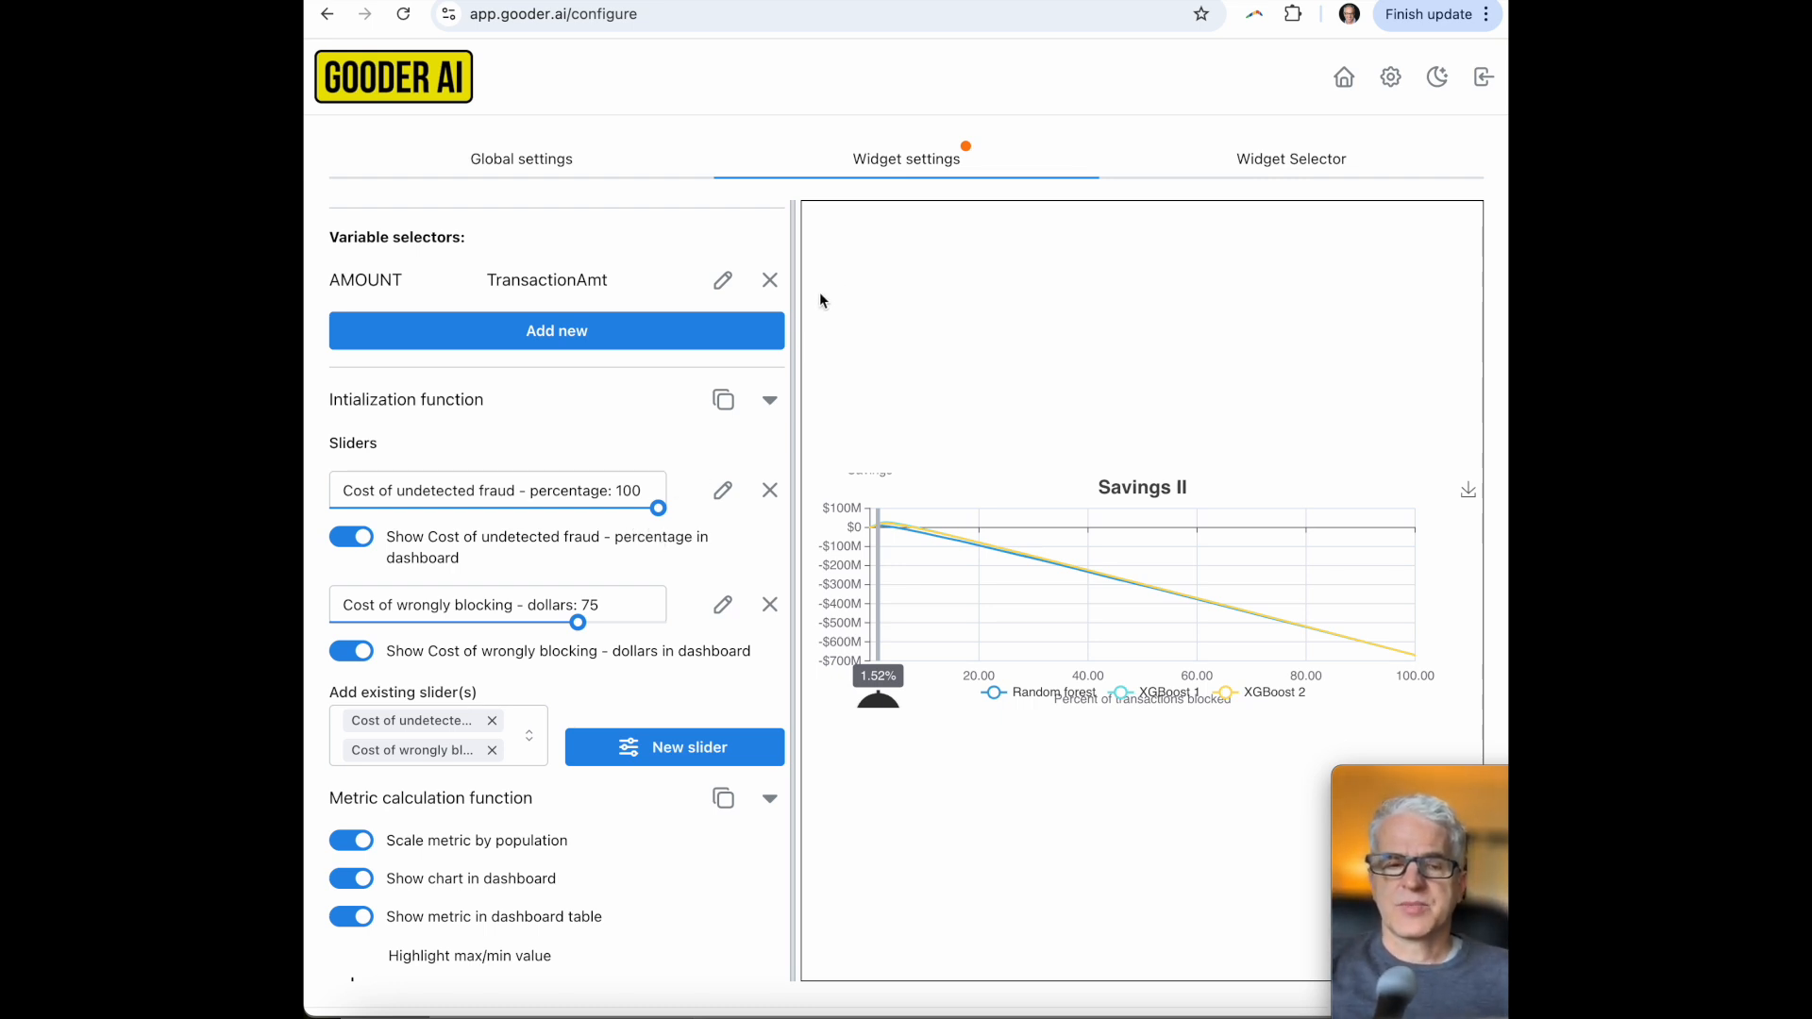
- Update the current chart with the edited Savings II settings and return to the dashboard
{"action": "scroll", "coordinate": [632, 641], "scroll_direction": "down", "scroll_amount": 5}
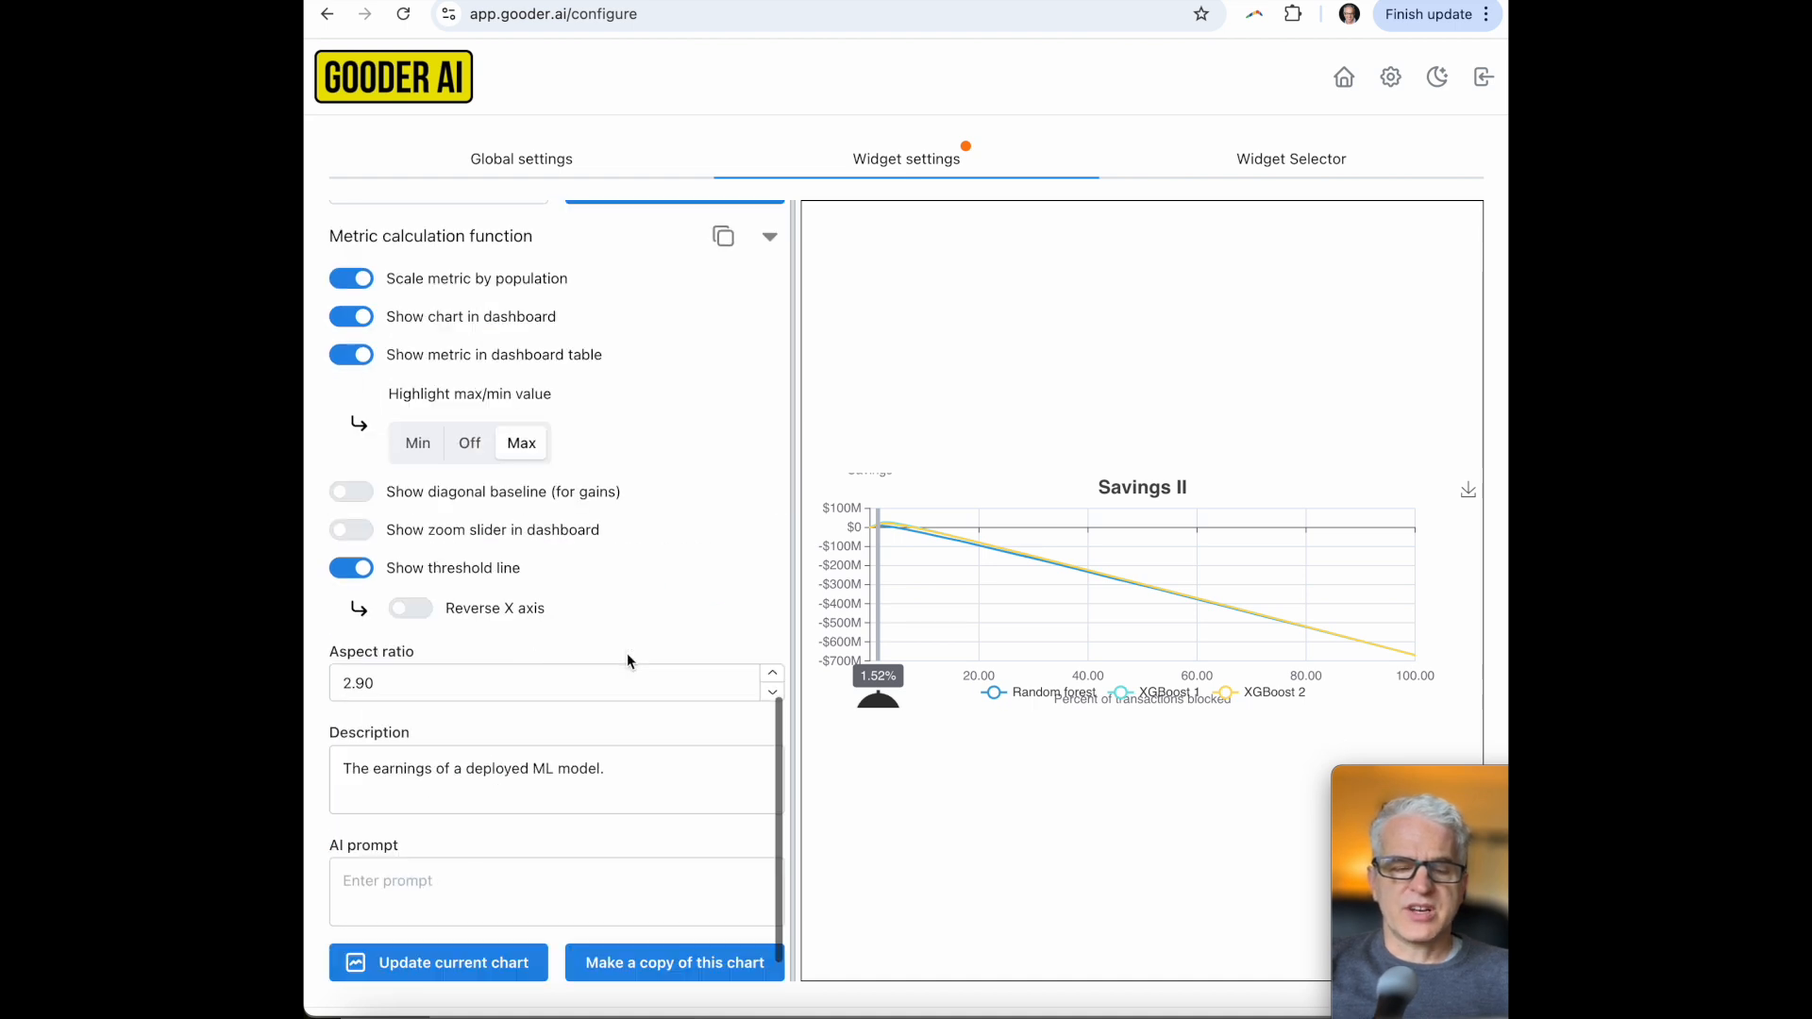
{"action": "left_click", "coordinate": [429, 967]}
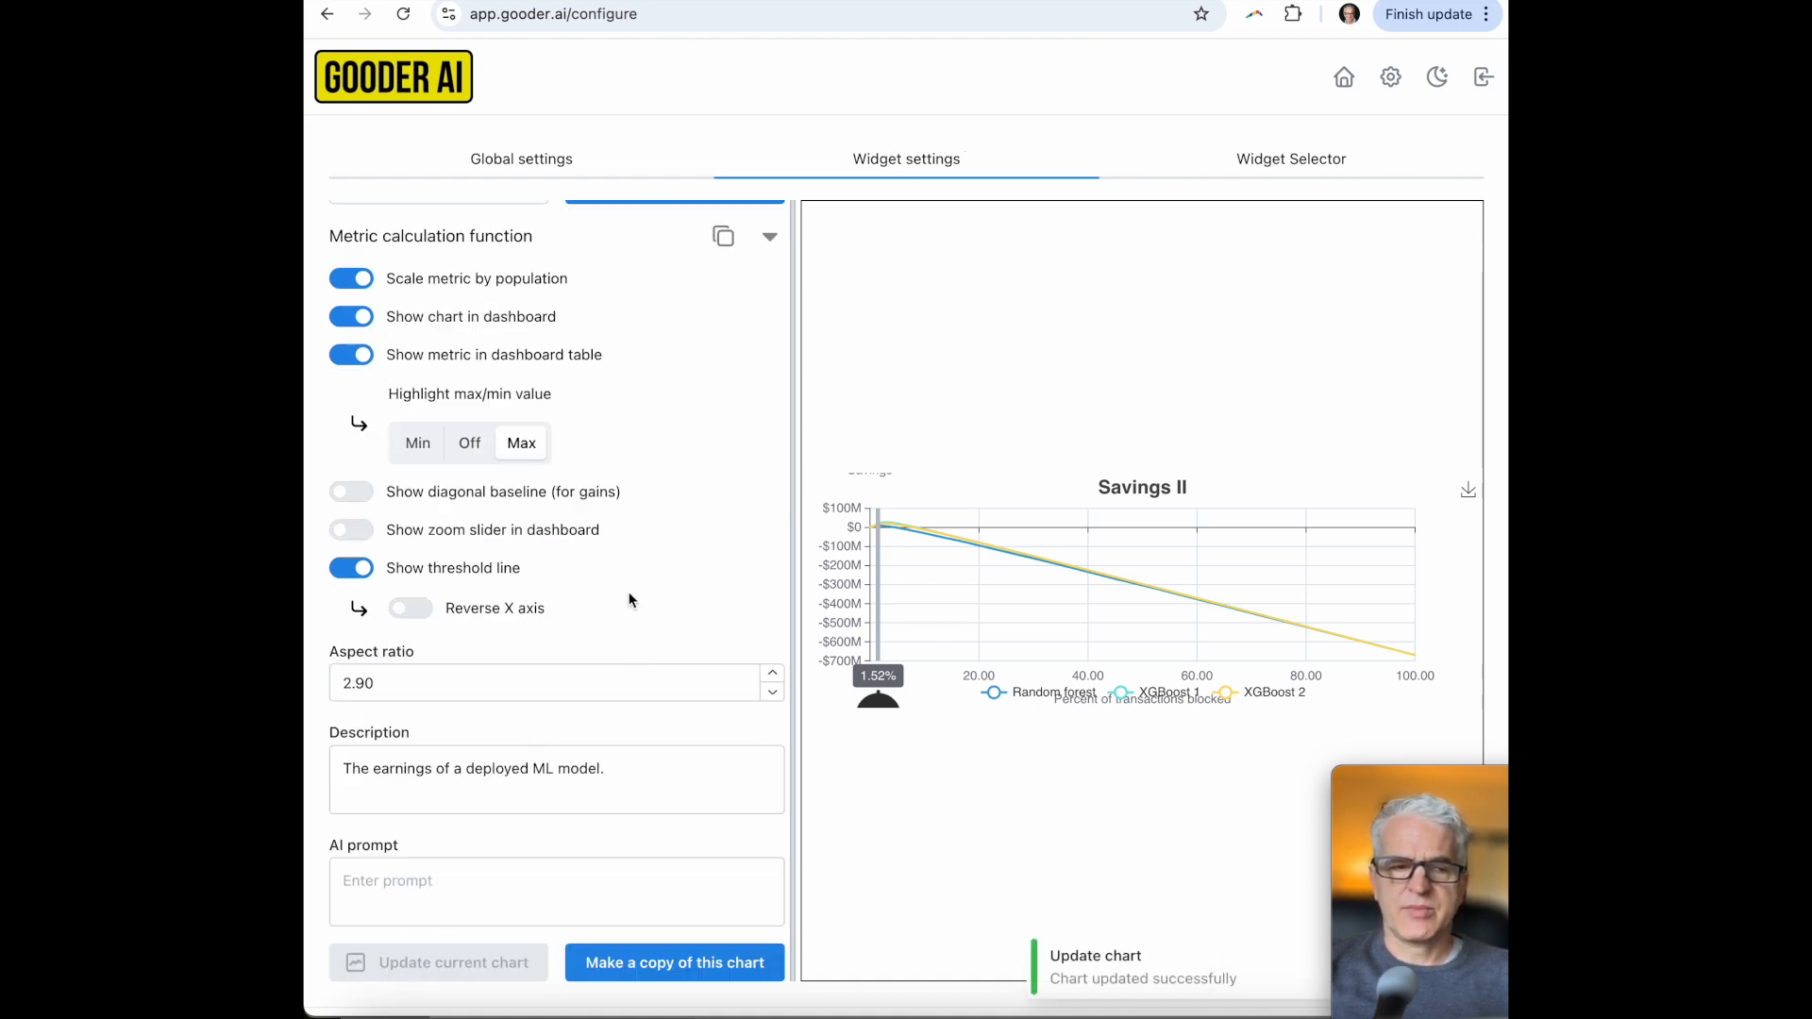
{"action": "scroll", "coordinate": [629, 592], "scroll_direction": "up", "scroll_amount": 10}
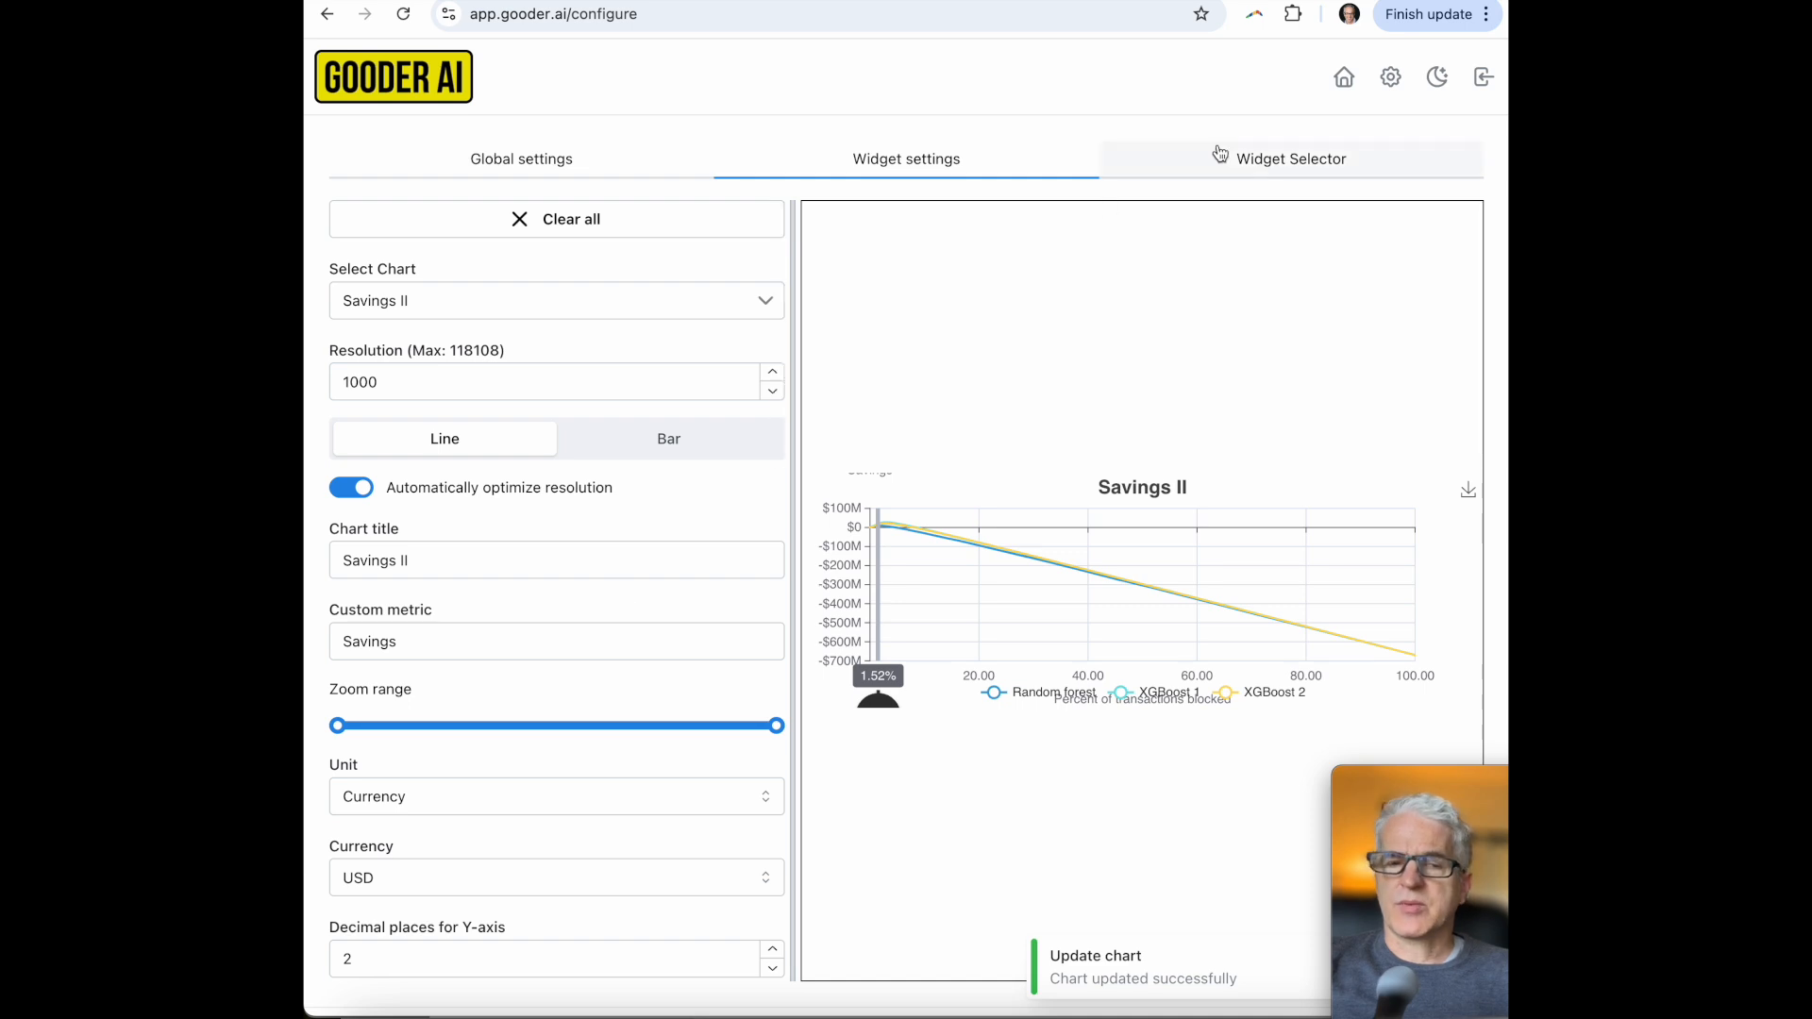
{"action": "left_click", "coordinate": [1344, 81]}
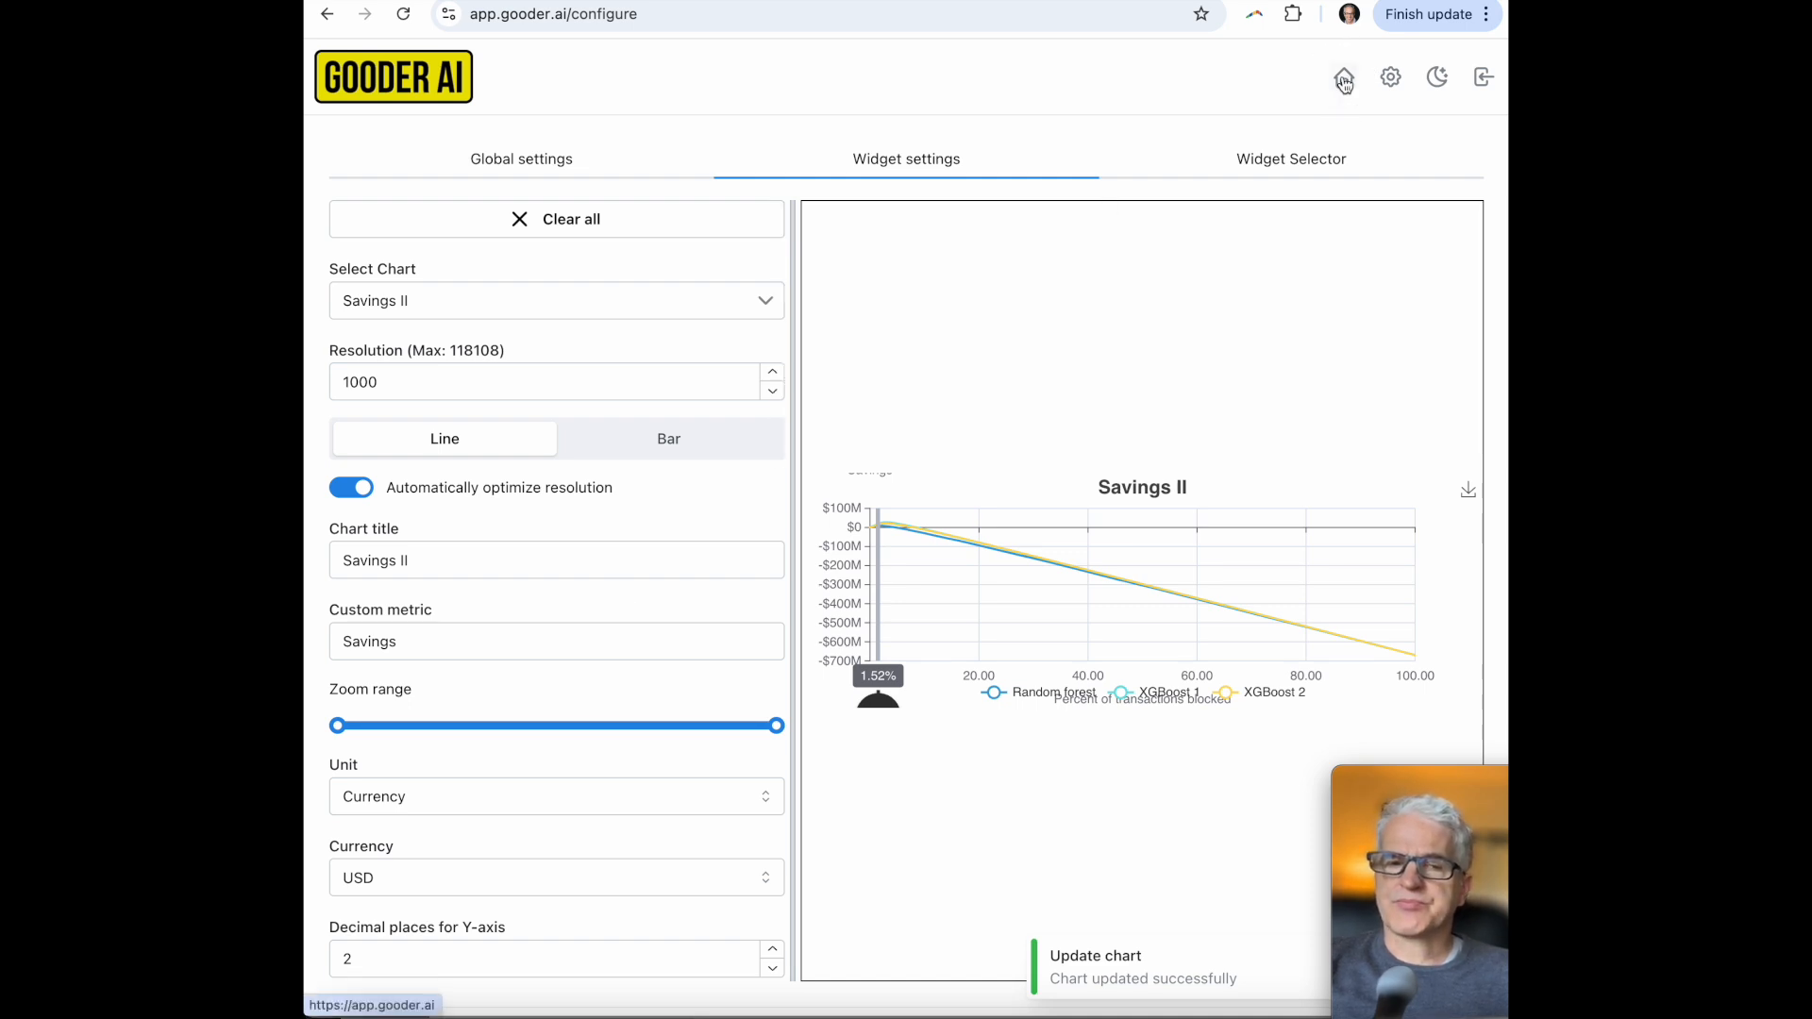
- Examine the metrics table, the Savings II chart and its two cost sliders on the dashboard
{"action": "scroll", "coordinate": [1301, 153], "scroll_direction": "down", "scroll_amount": 1}
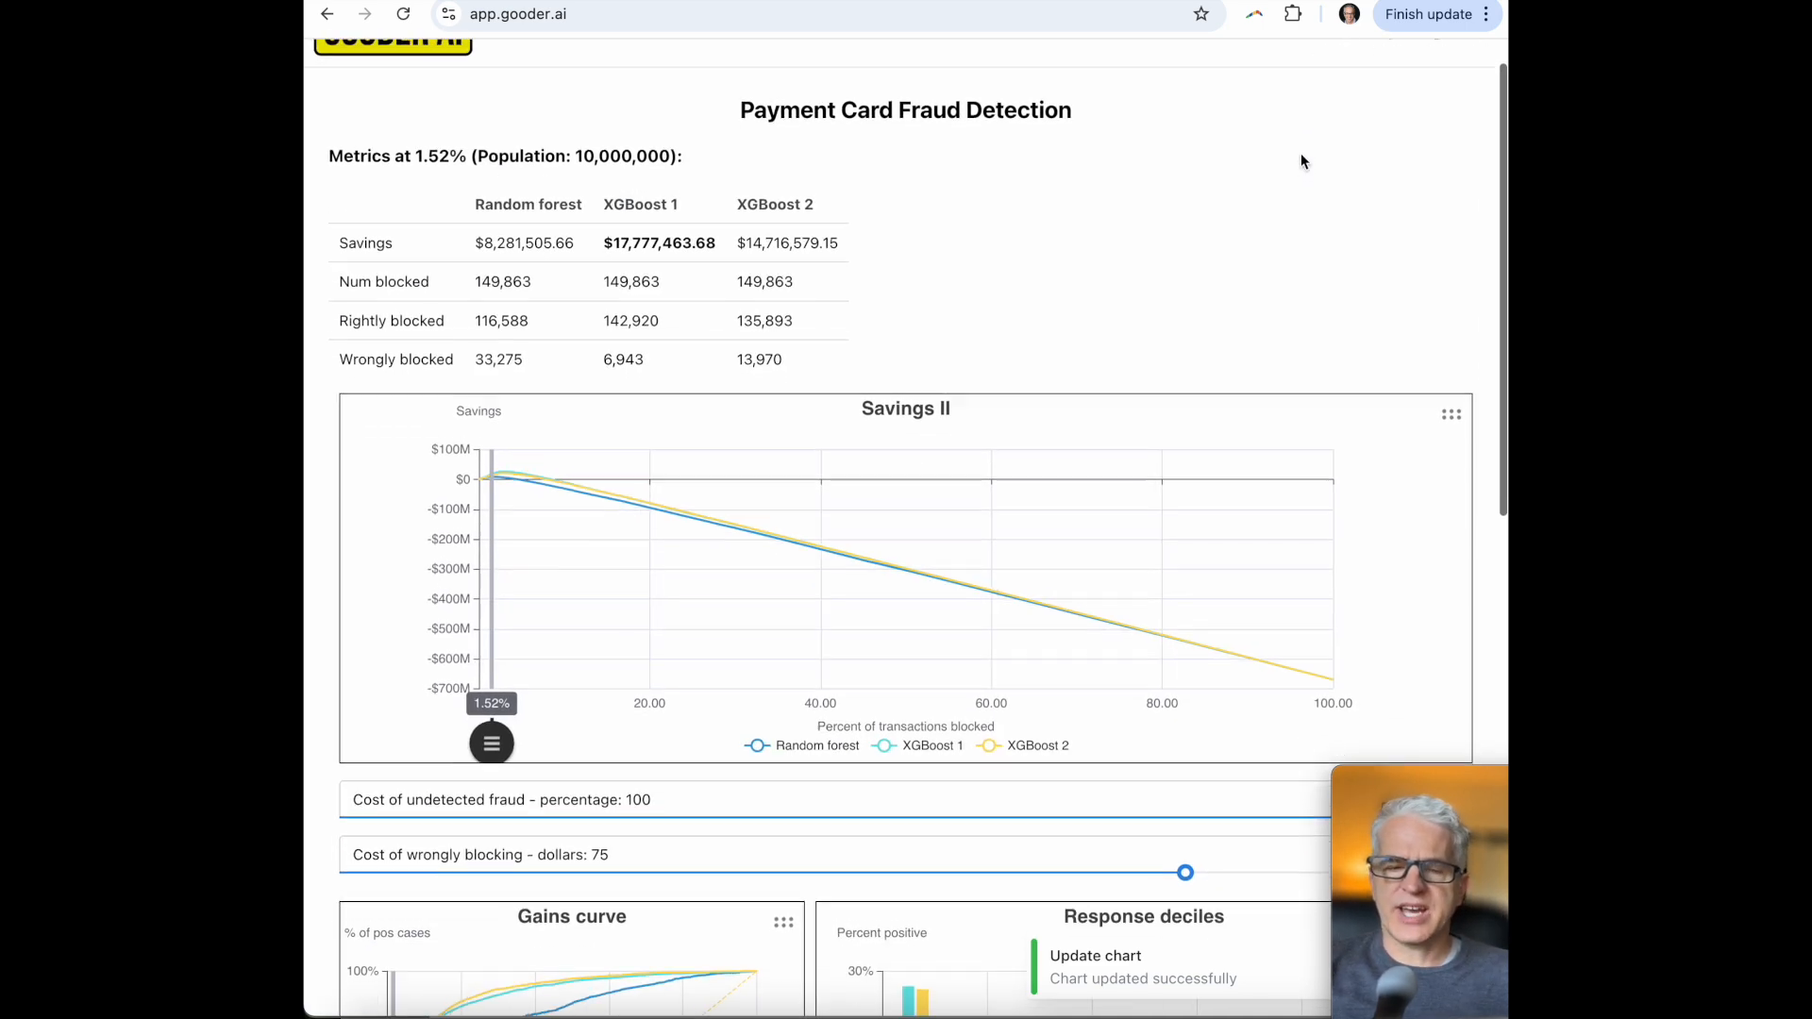
{"action": "scroll", "coordinate": [1300, 153], "scroll_direction": "up", "scroll_amount": 1}
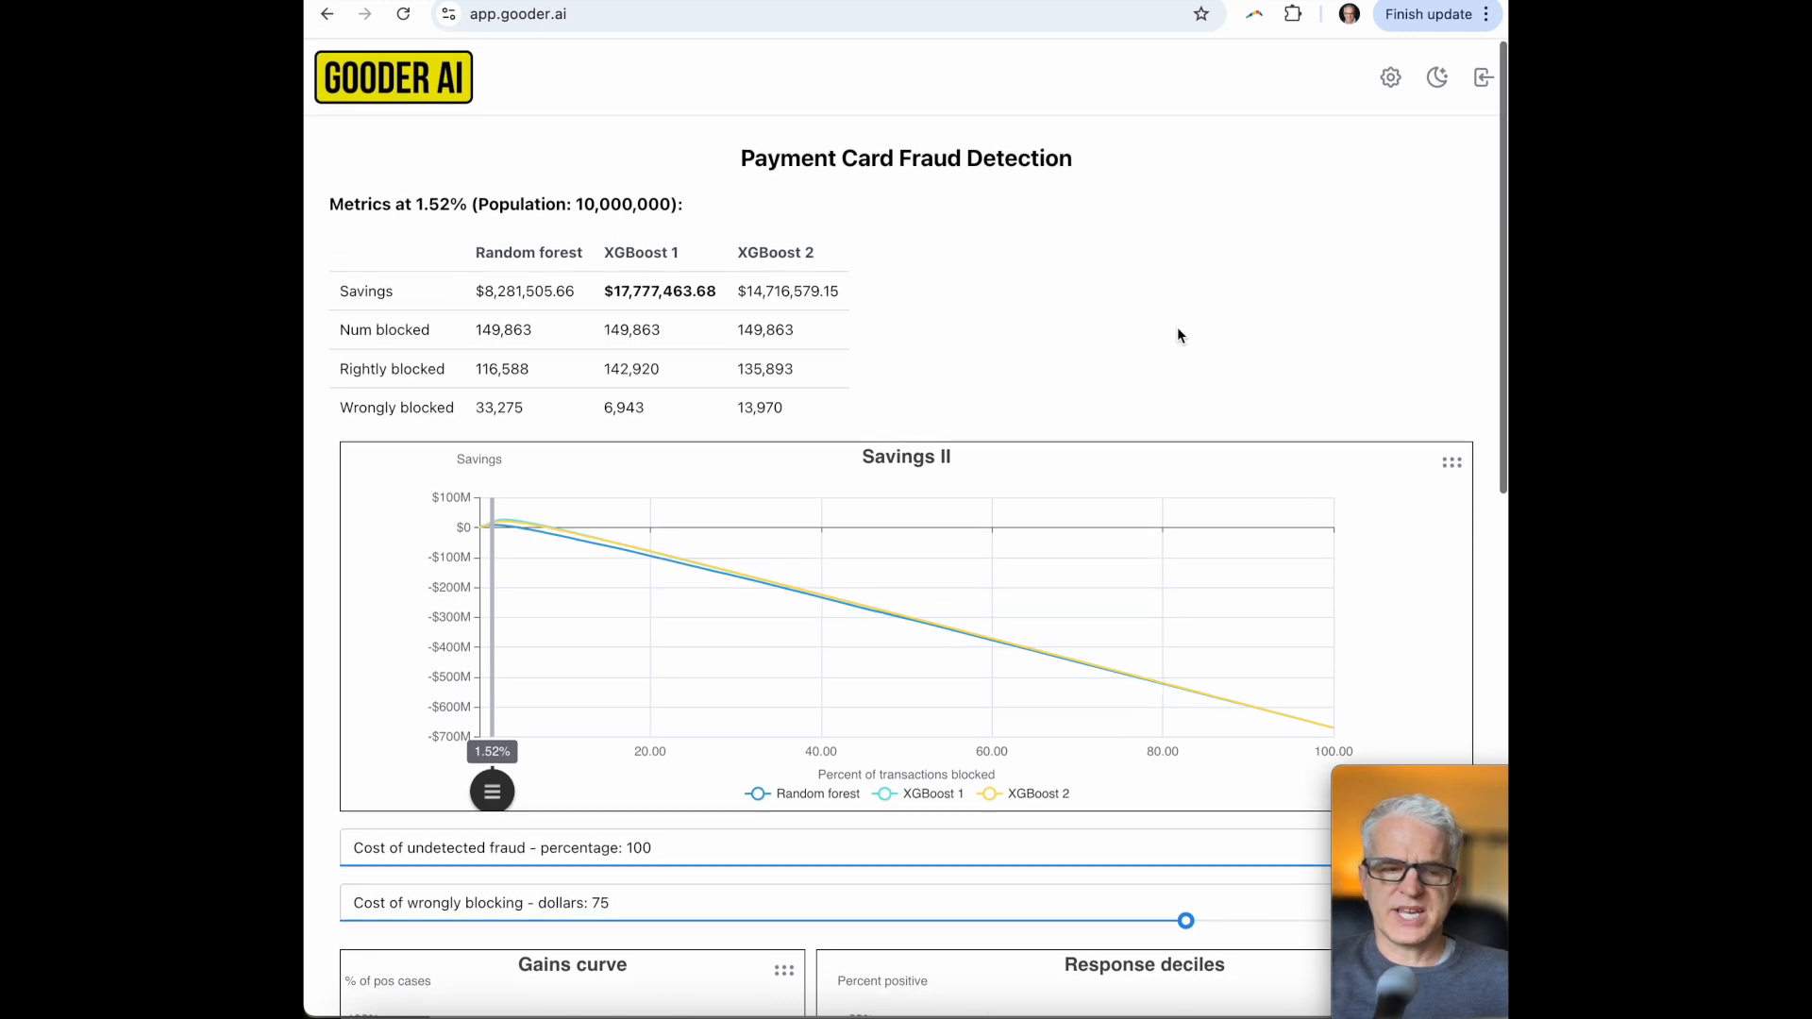
{"action": "double_click", "coordinate": [638, 849]}
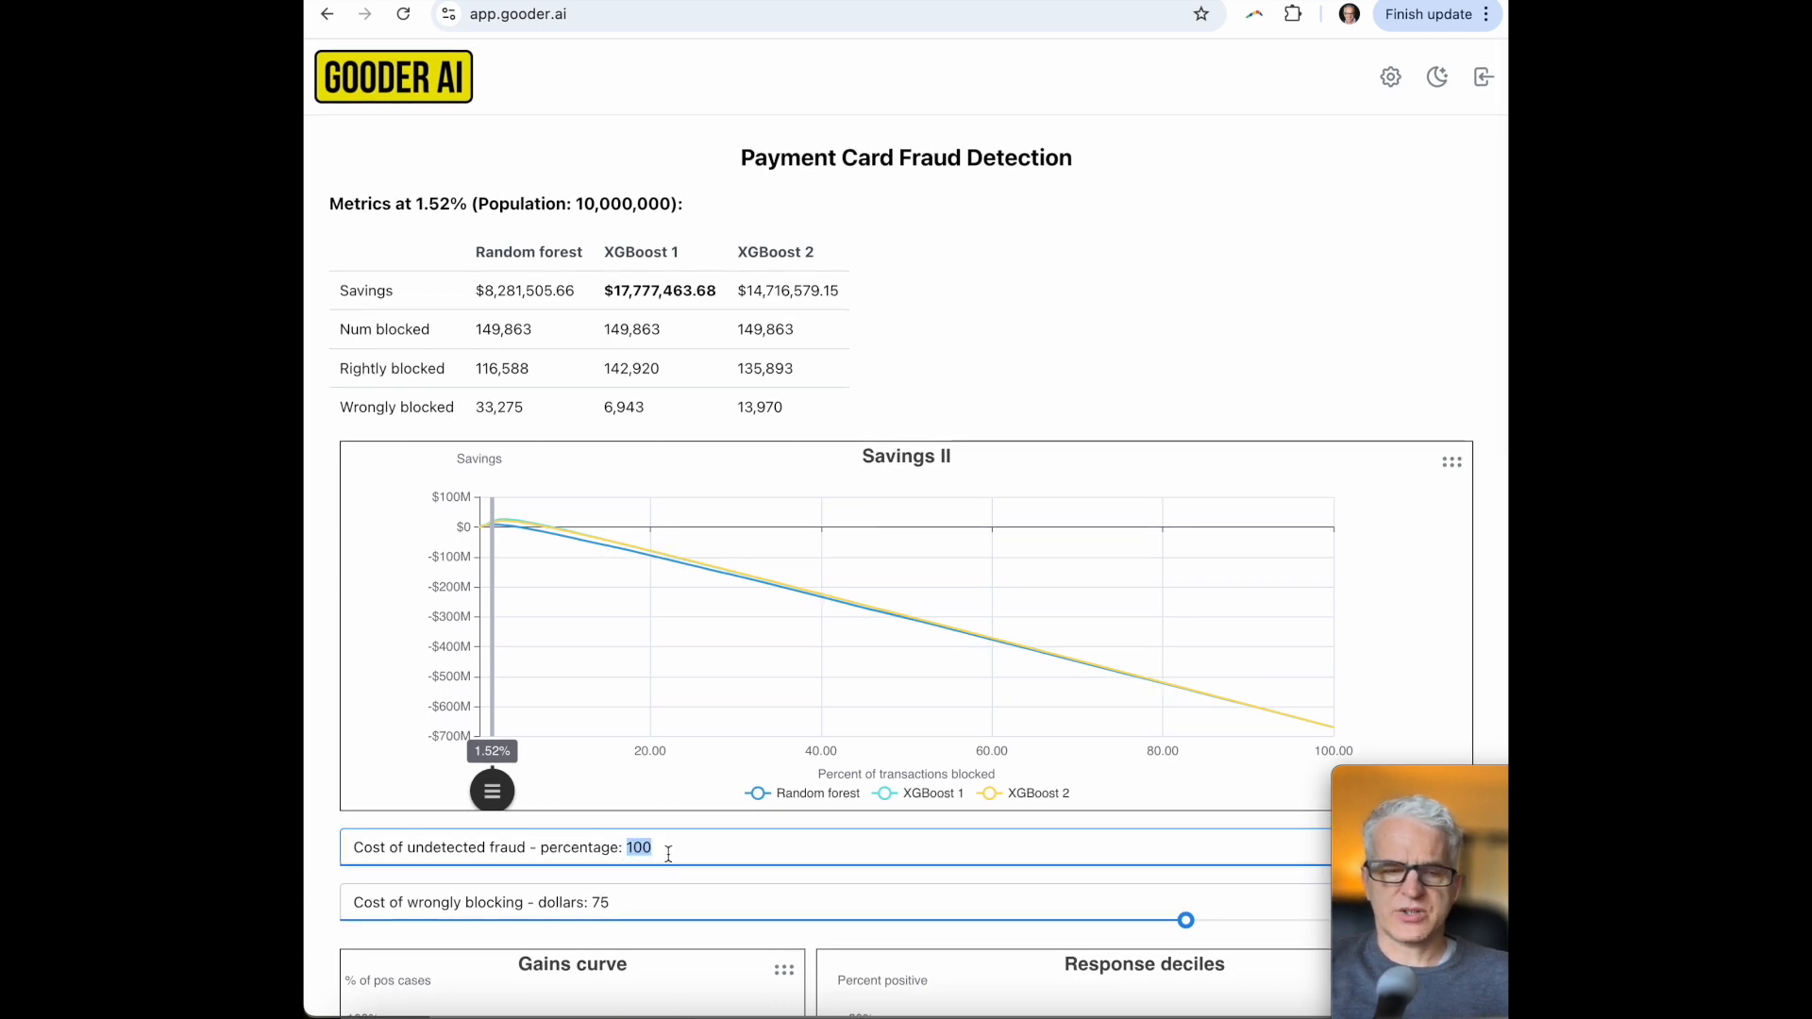
{"action": "scroll", "coordinate": [999, 285], "scroll_direction": "down", "scroll_amount": 10}
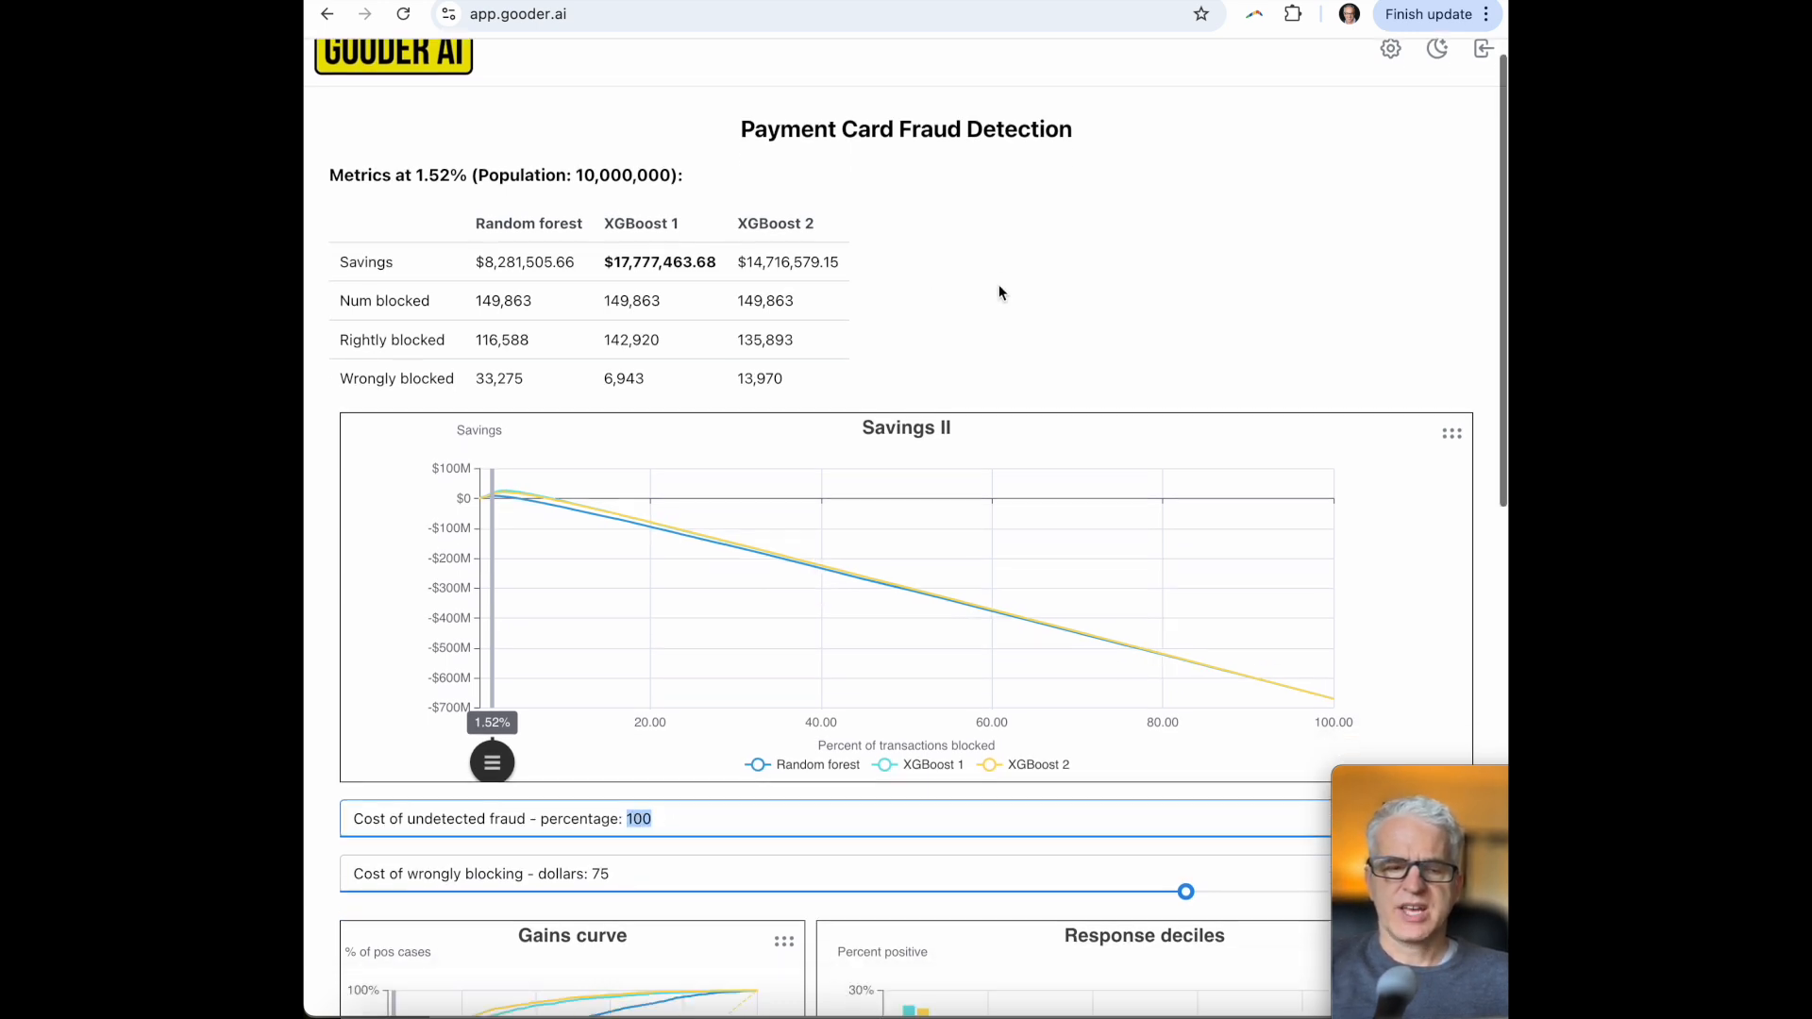
{"action": "scroll", "coordinate": [1045, 729], "scroll_direction": "up", "scroll_amount": 10}
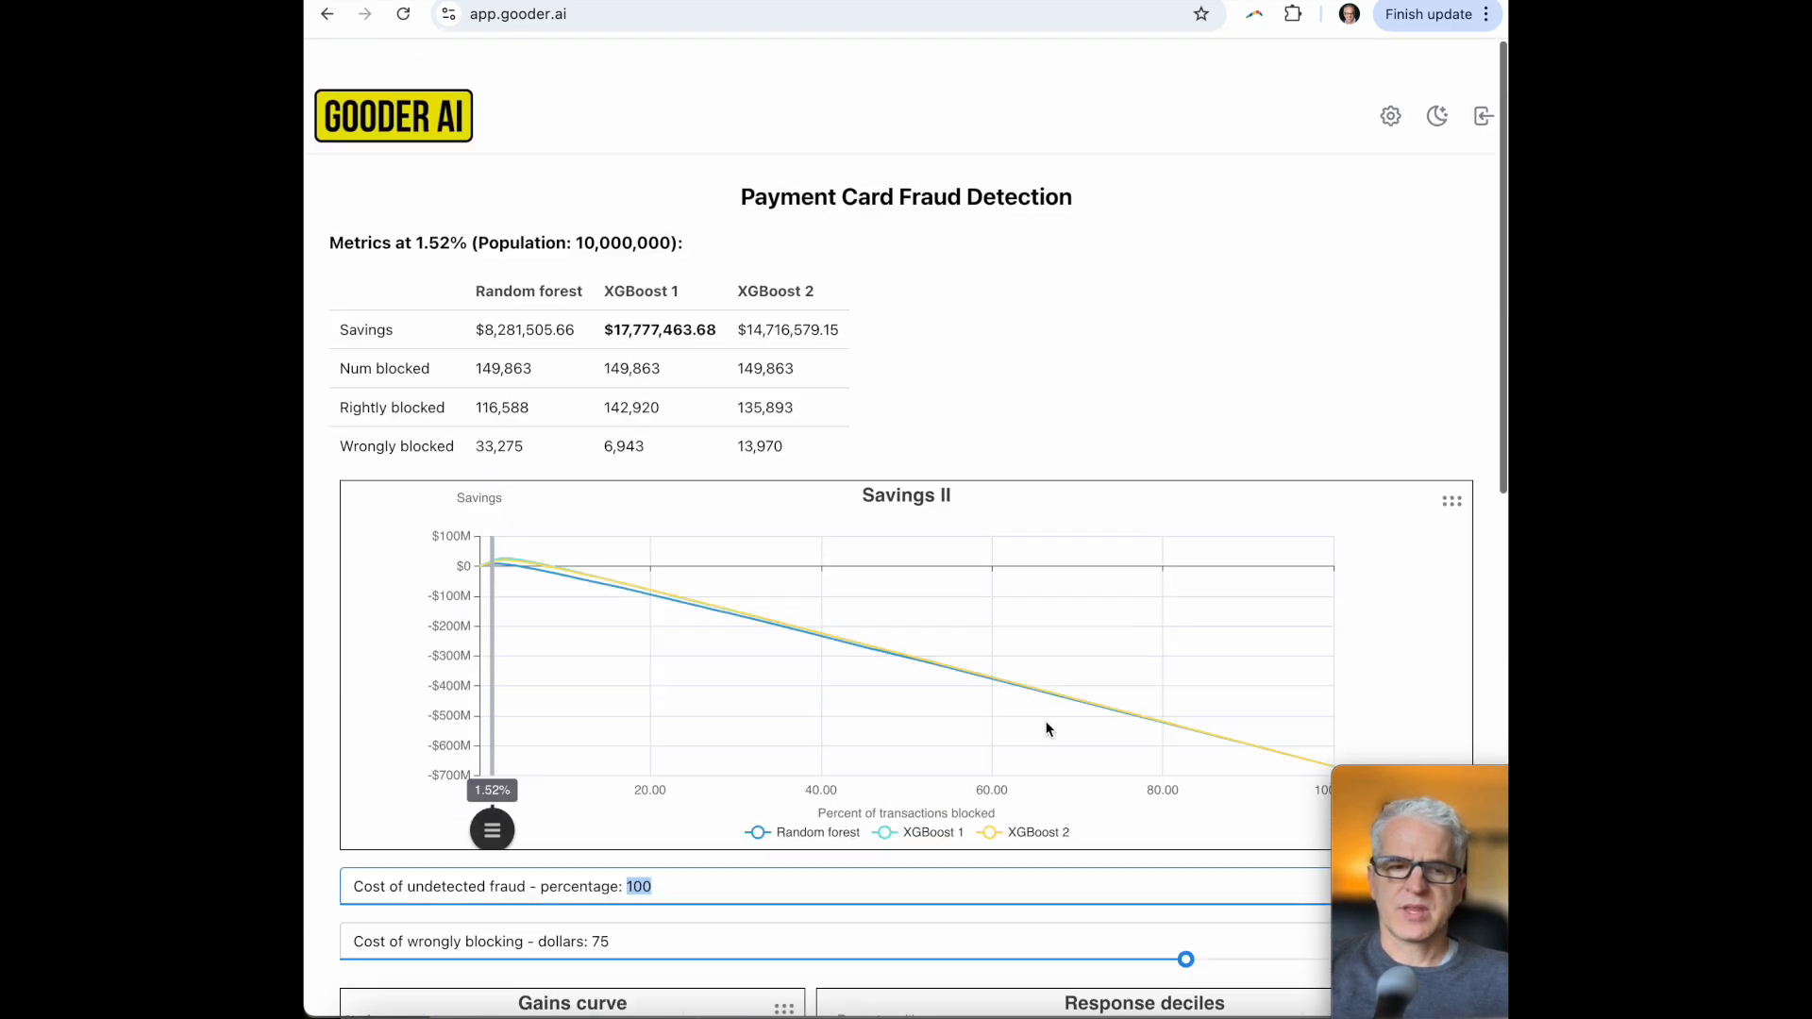
{"action": "left_click", "coordinate": [1548, 378]}
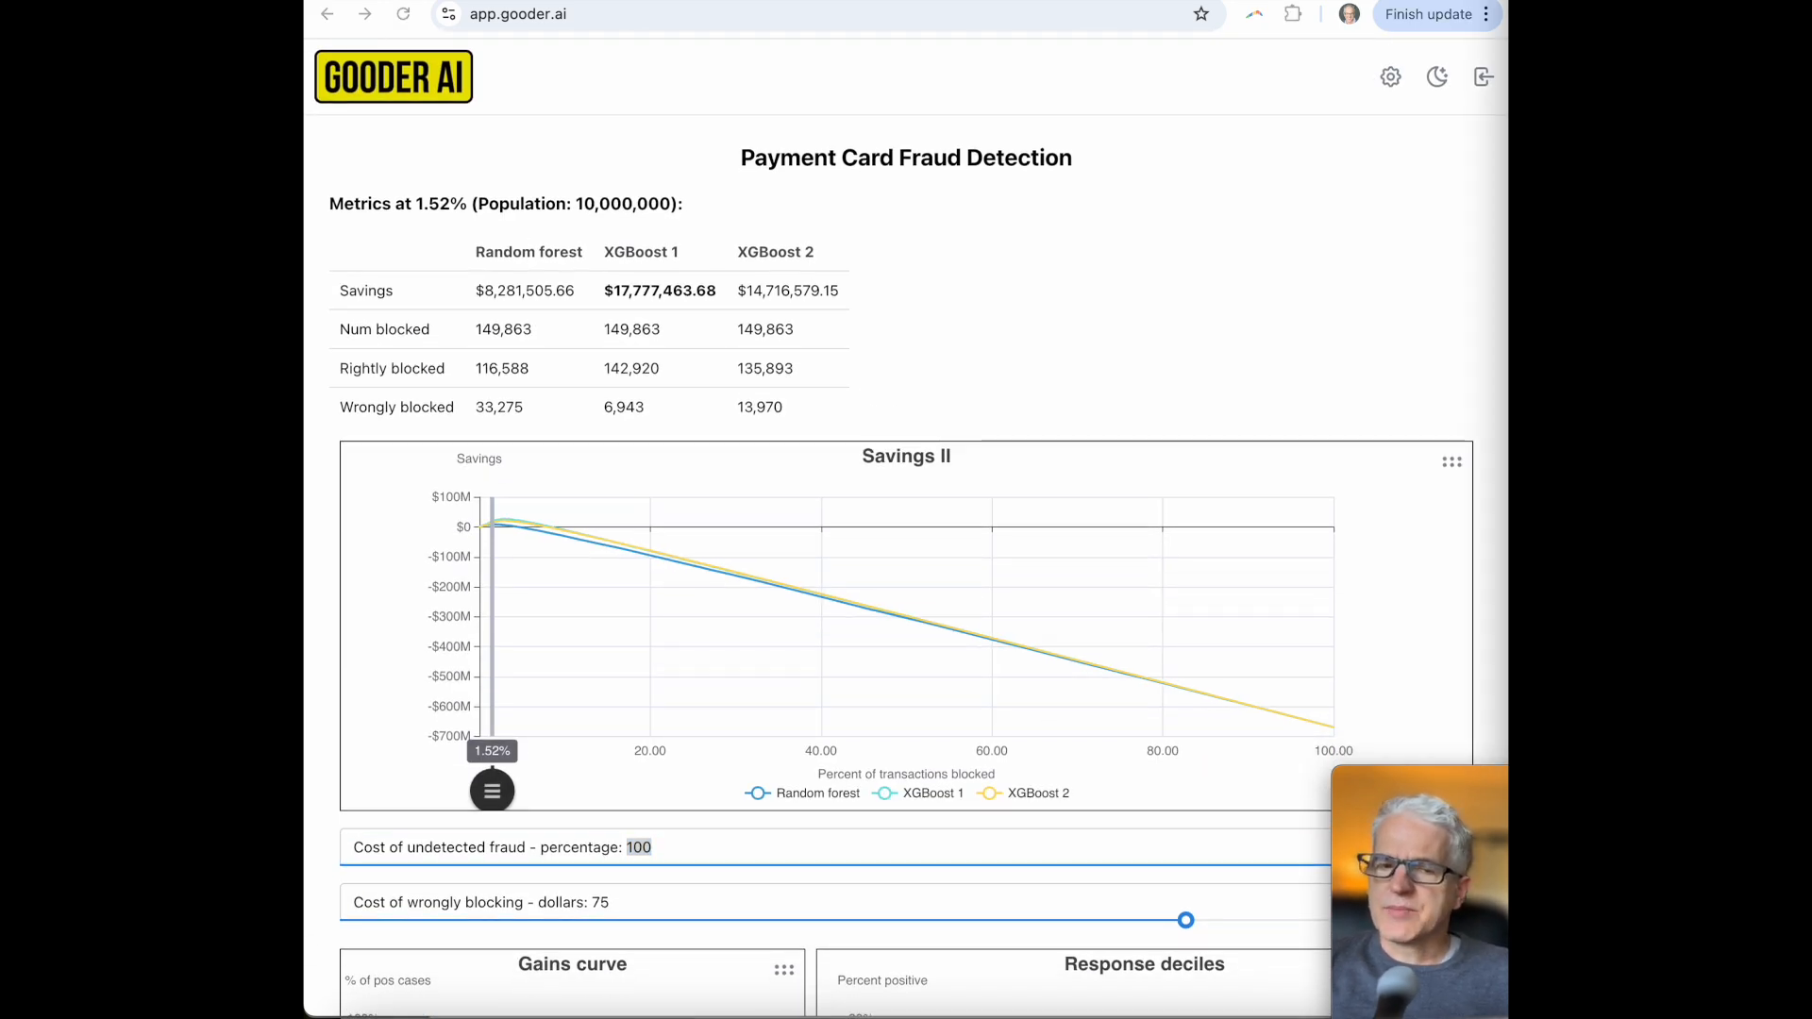
{"action": "left_click", "coordinate": [1173, 317]}
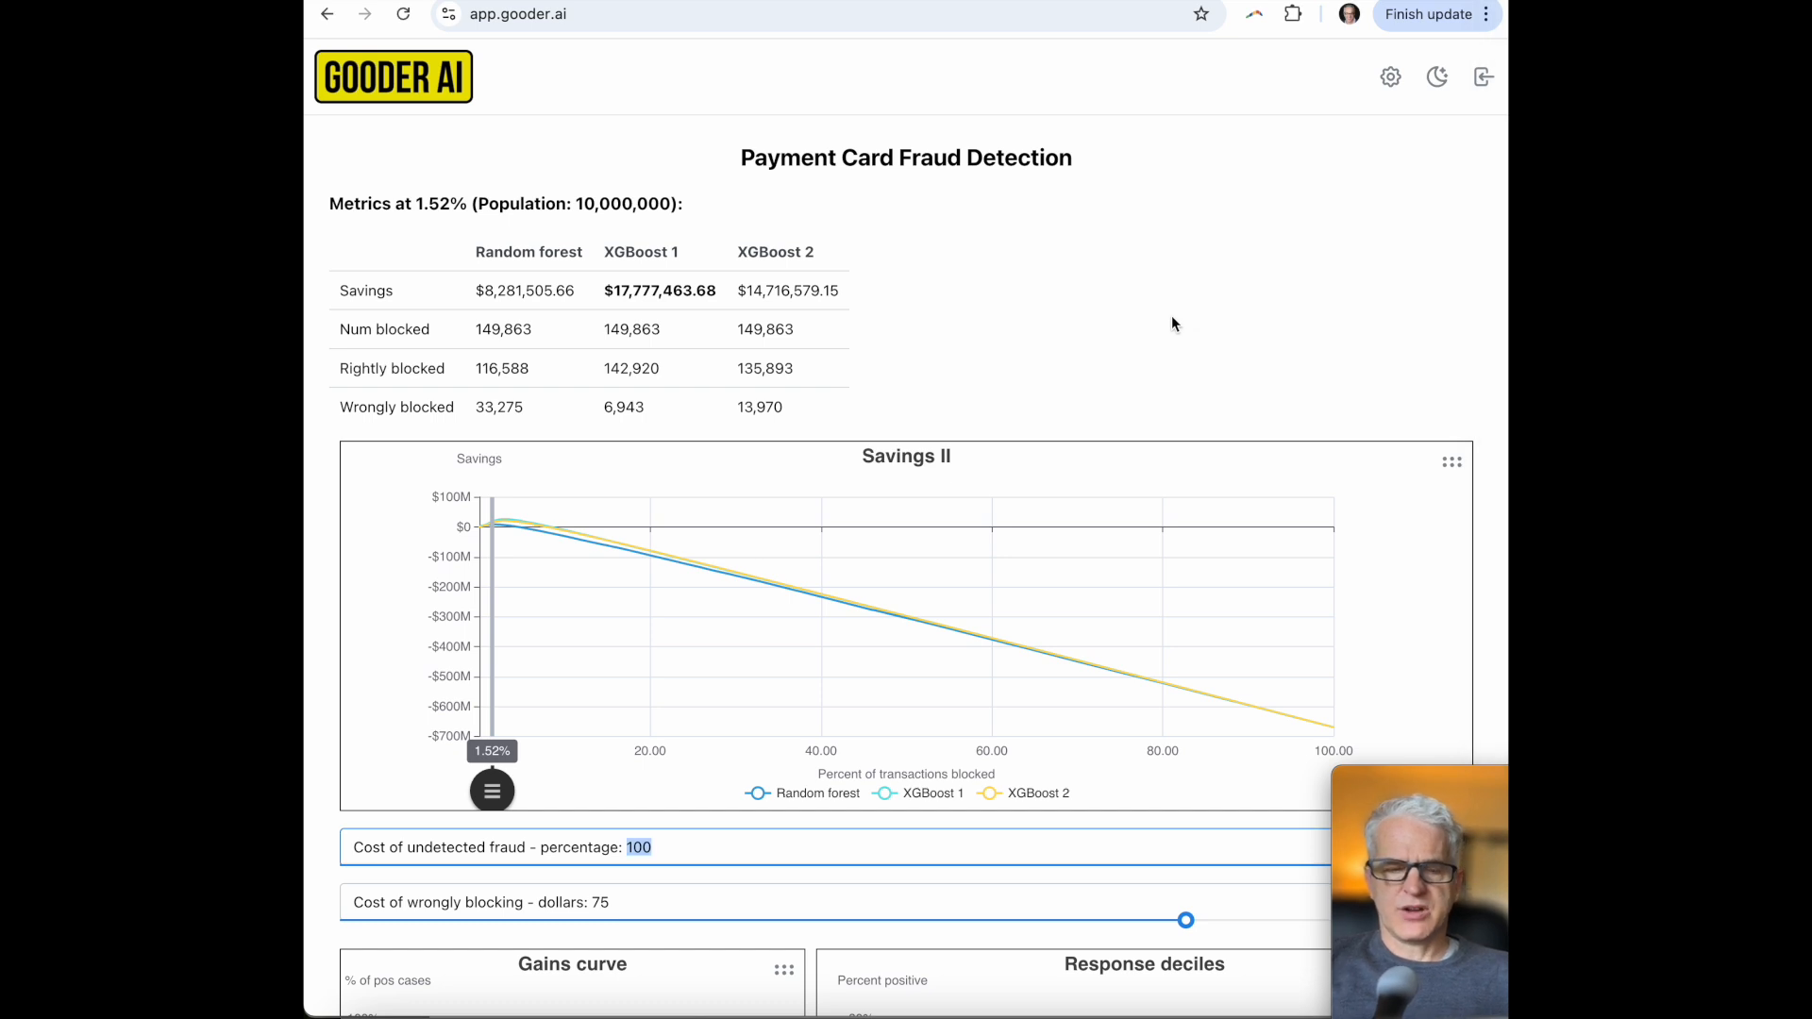
{"action": "left_click", "coordinate": [1173, 318]}
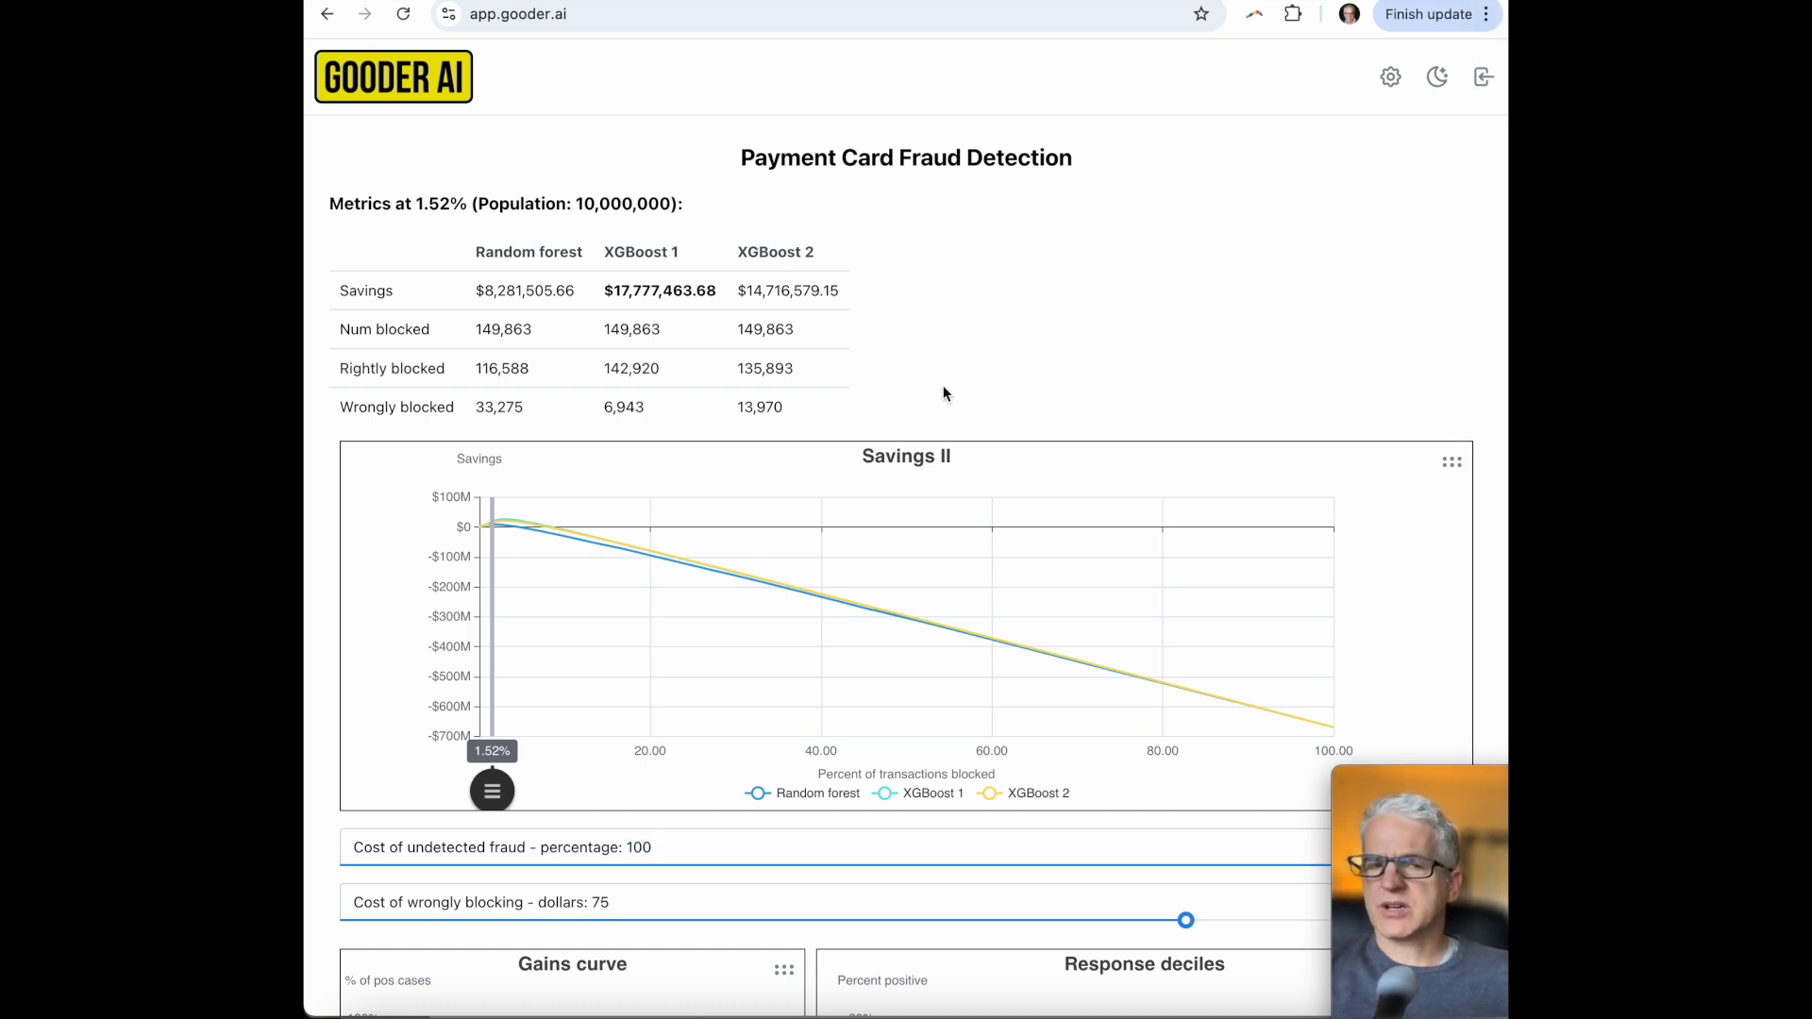
- Zoom the Savings II chart to 0–5.65 percent of transactions blocked and move its threshold line to 2.48%
{"action": "left_click", "coordinate": [535, 513]}
{"action": "left_click_drag", "start_coordinate": [534, 513], "coordinate": [473, 517]}
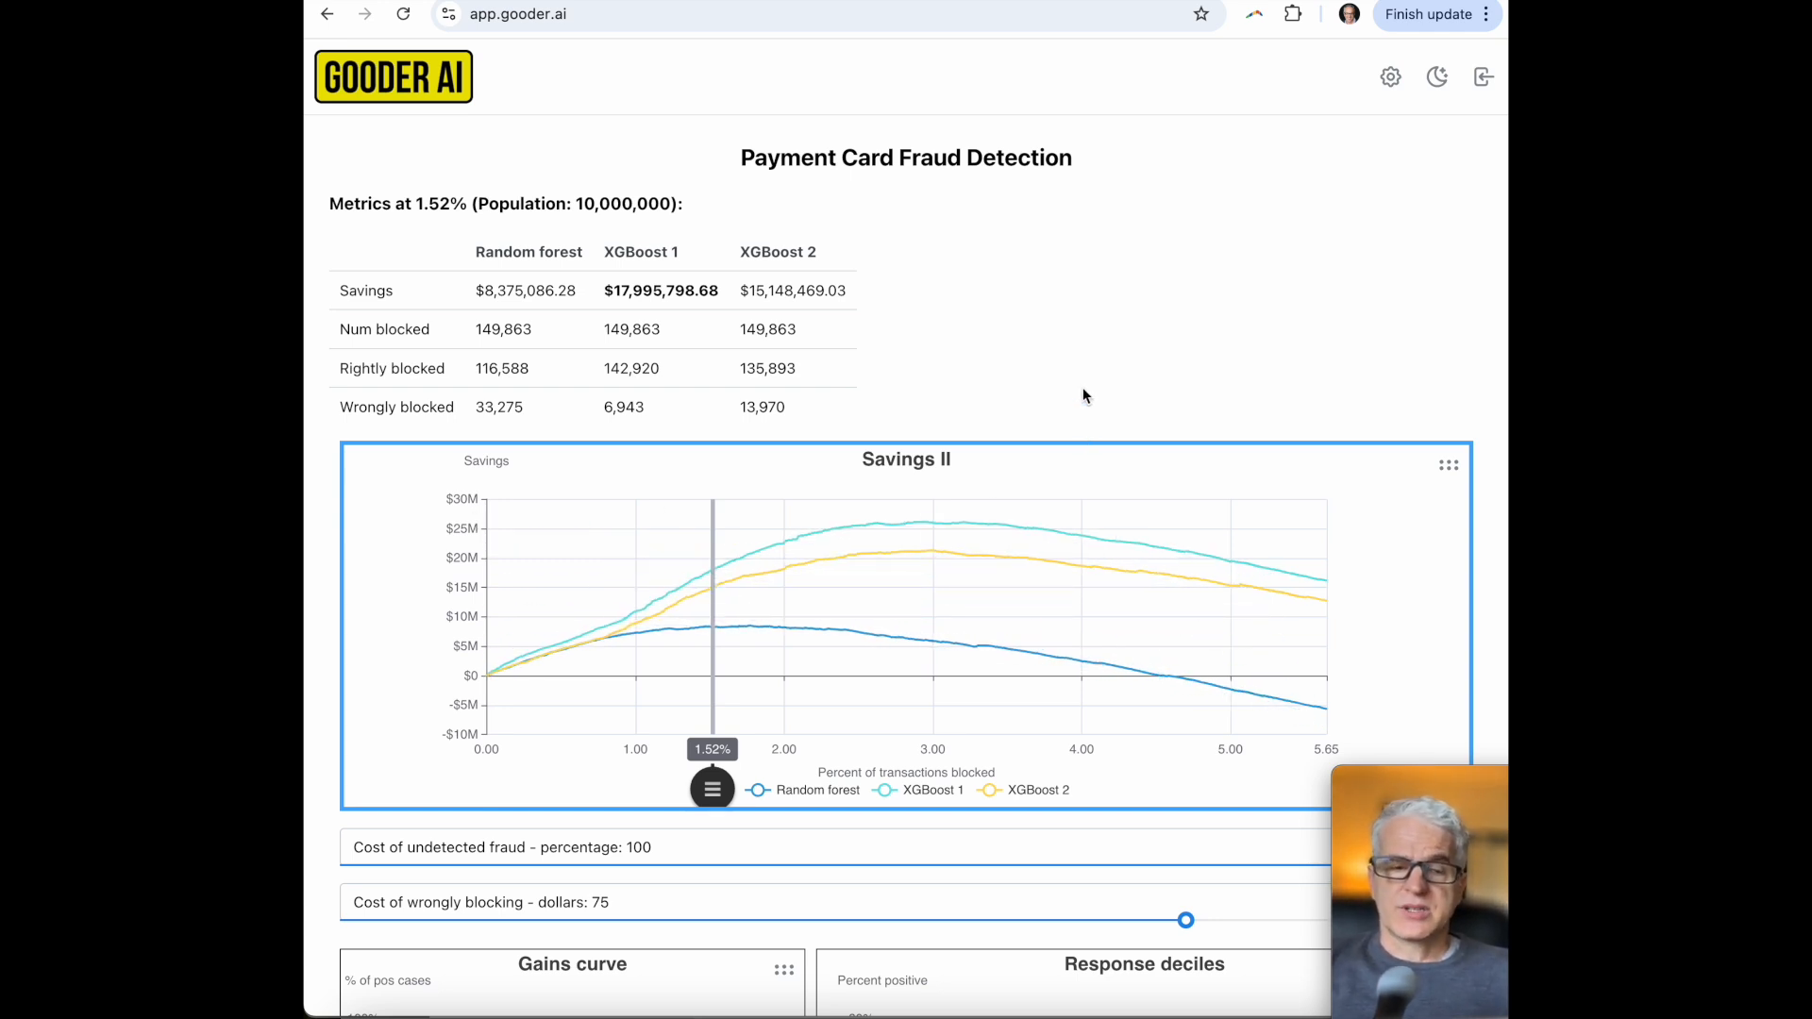
{"action": "left_click_drag", "start_coordinate": [712, 790], "coordinate": [855, 791]}
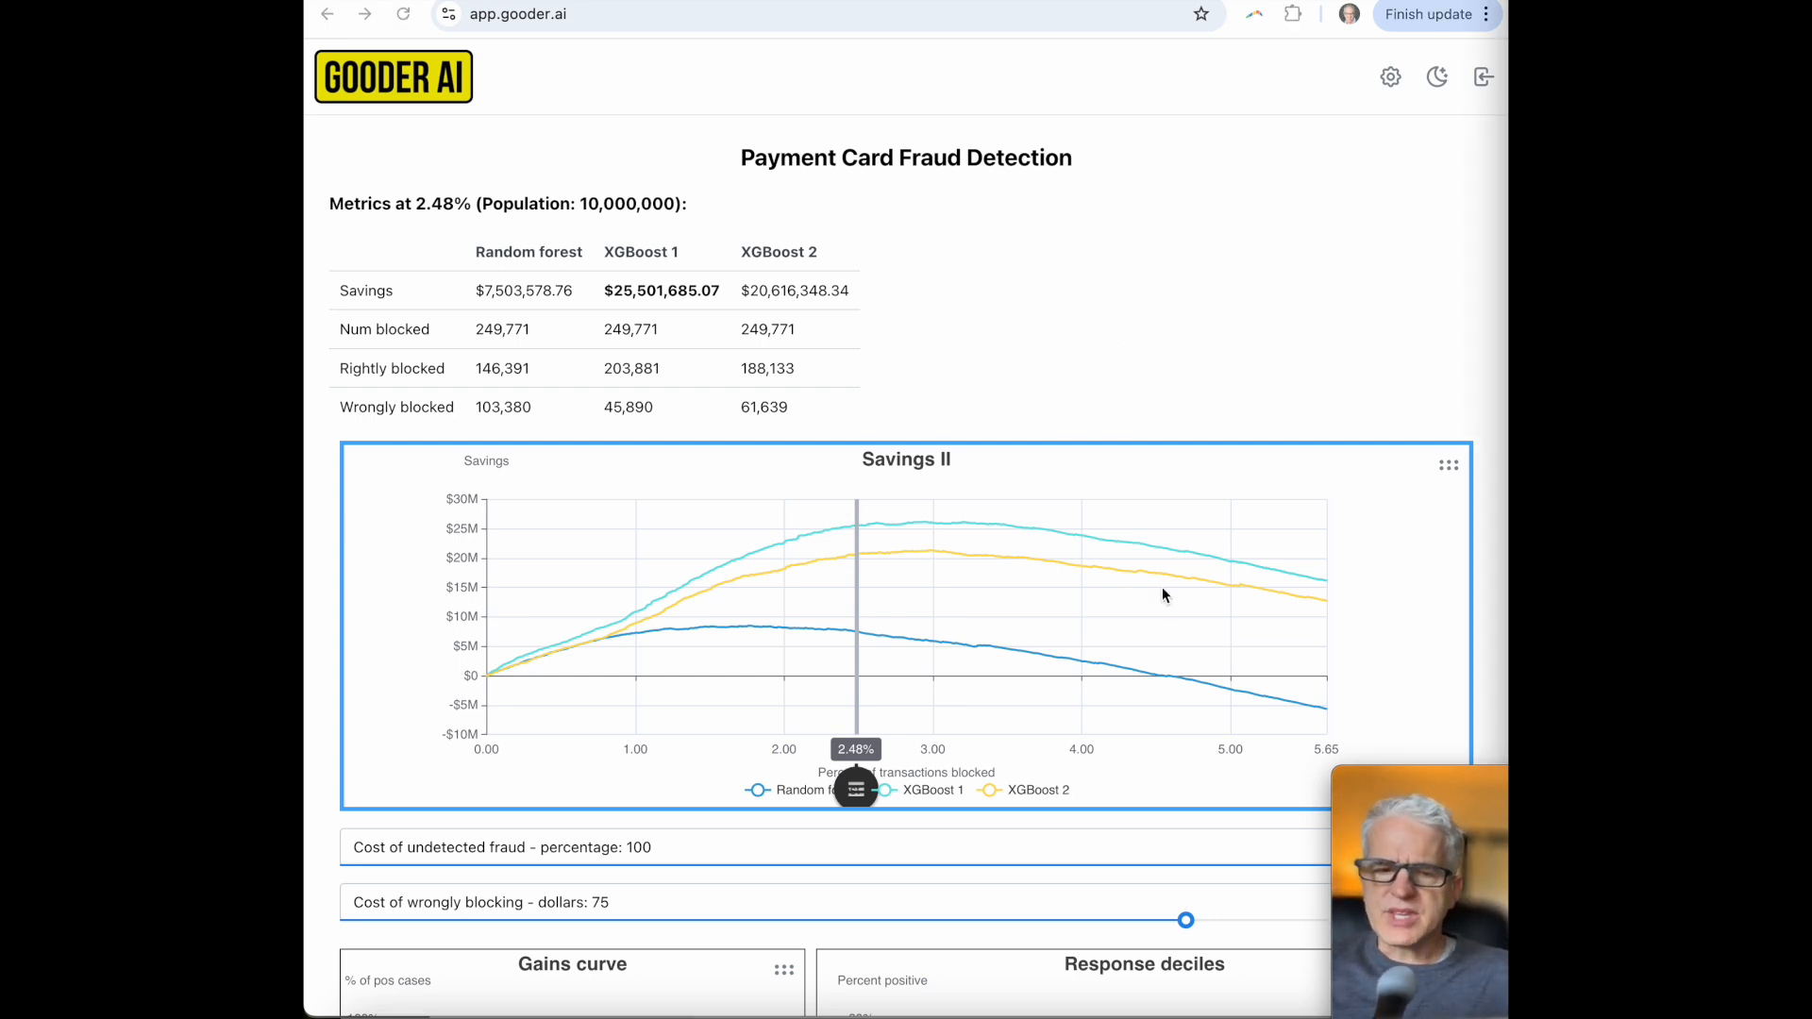
- Move the Savings II chart's threshold line to 2.65% of transactions blocked
{"action": "scroll", "coordinate": [1176, 292], "scroll_direction": "down", "scroll_amount": 3}
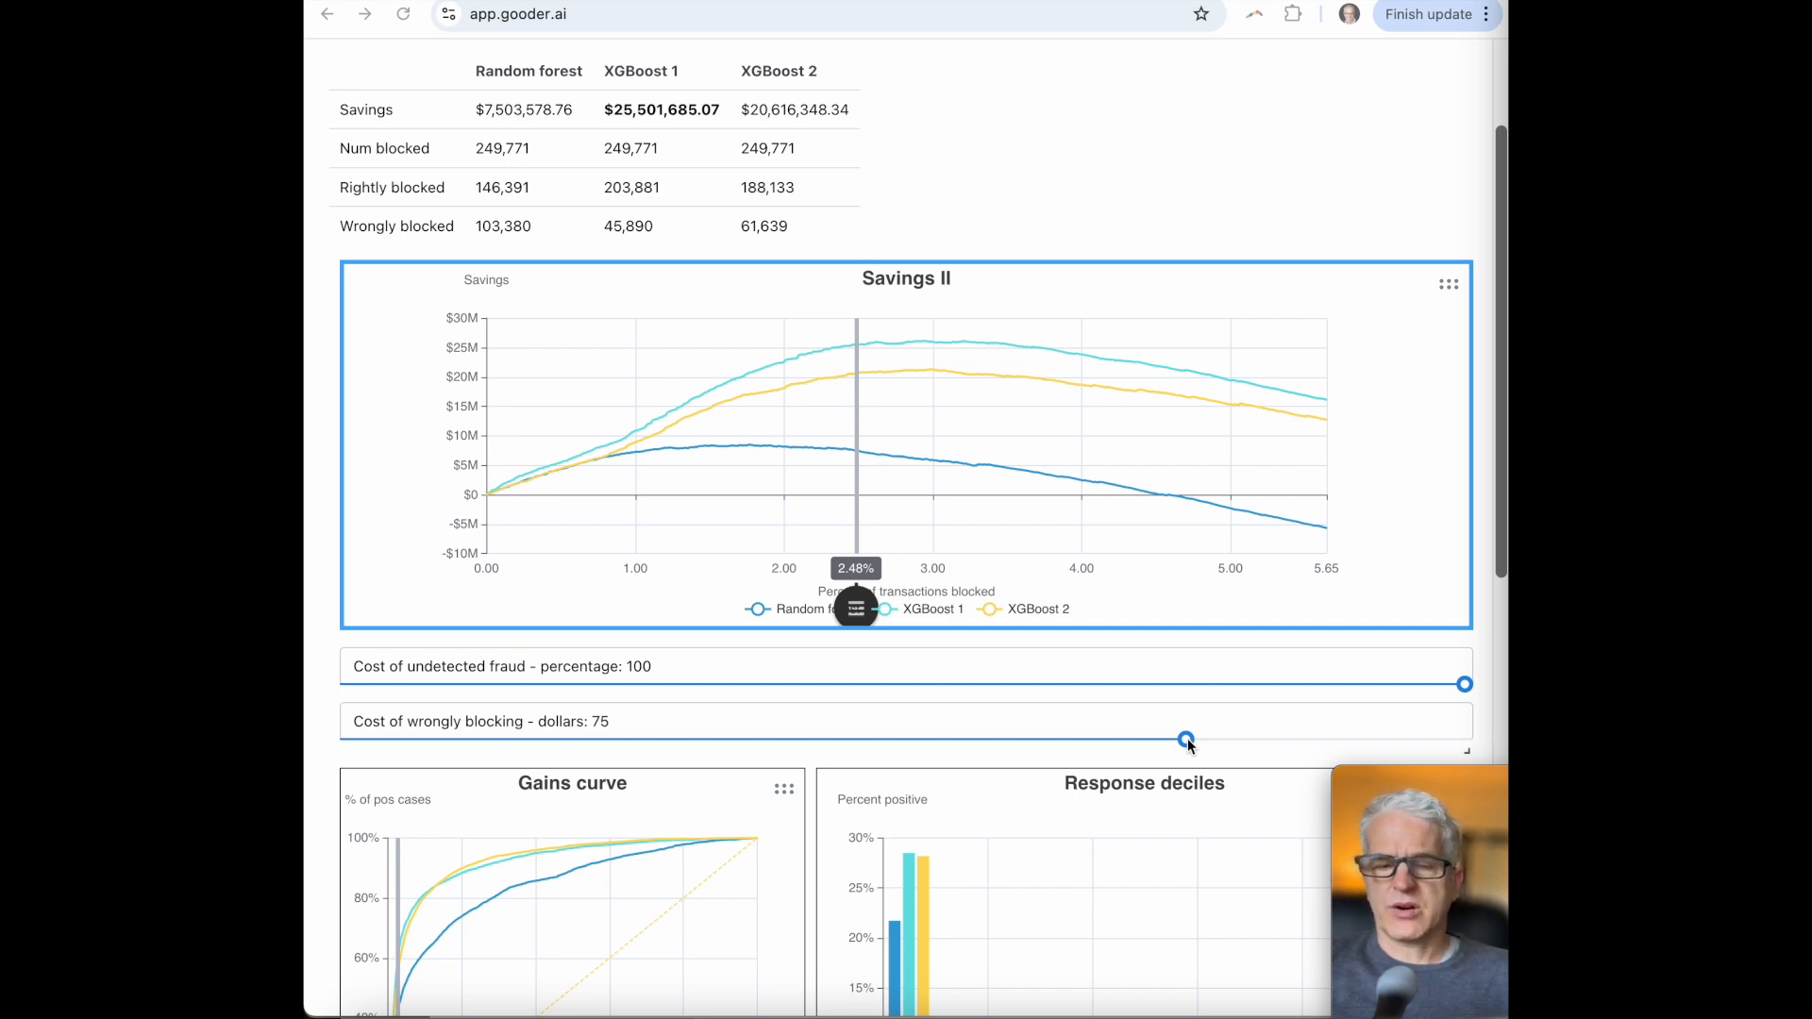
{"action": "mouse_move", "coordinate": [1187, 742]}
{"action": "left_mouse_down"}
{"action": "mouse_move", "coordinate": [1048, 747]}
{"action": "mouse_move", "coordinate": [1252, 740]}
{"action": "mouse_move", "coordinate": [1188, 748]}
{"action": "left_mouse_up"}
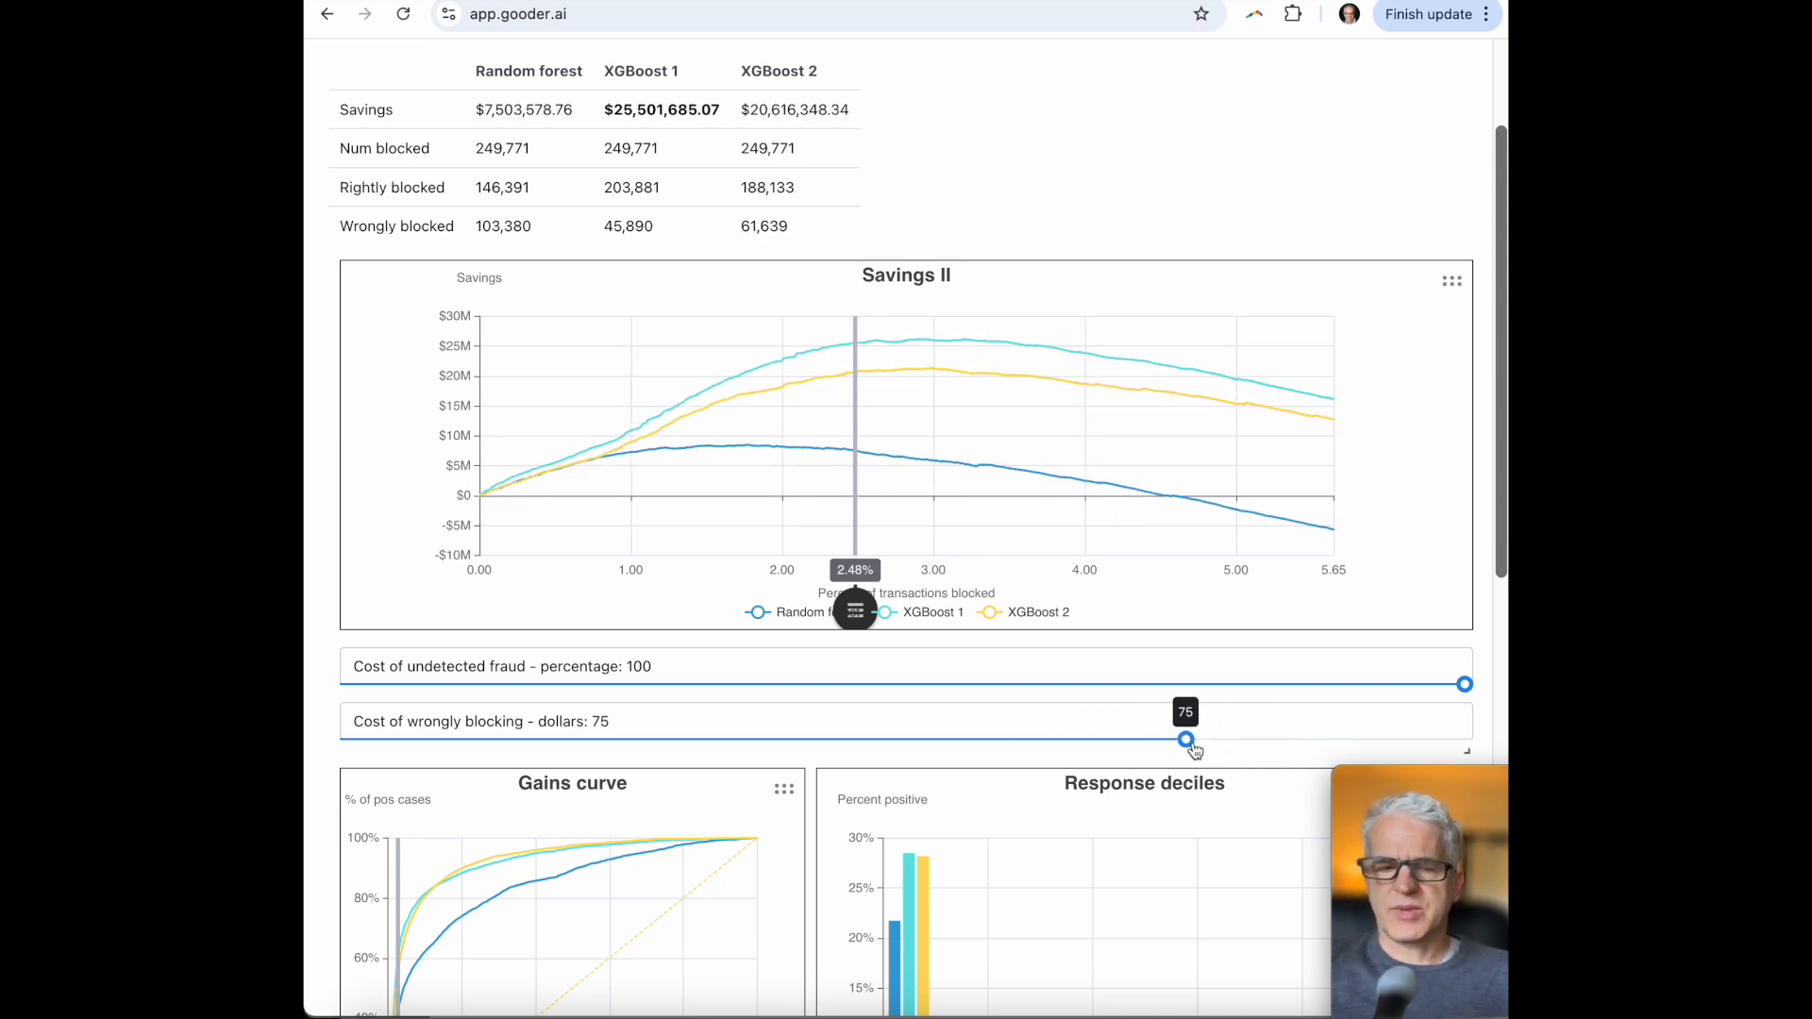
{"action": "mouse_move", "coordinate": [1464, 686]}
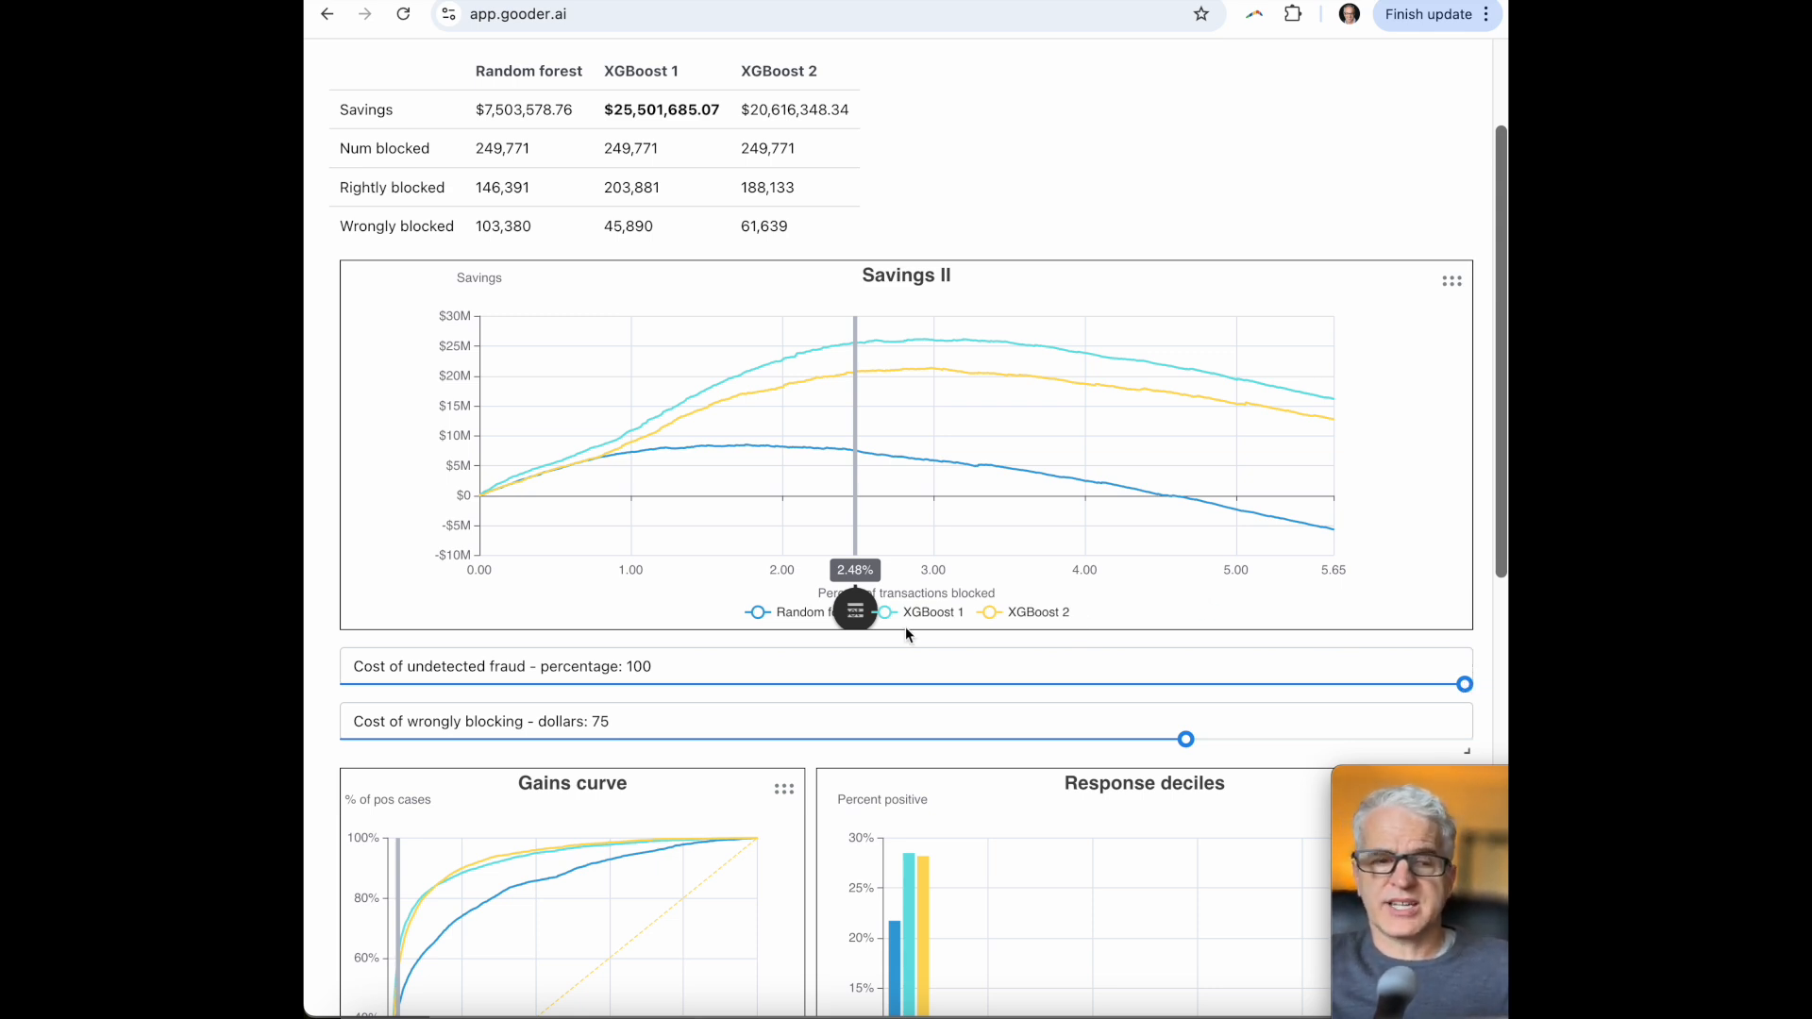
{"action": "mouse_move", "coordinate": [855, 600]}
{"action": "left_mouse_down"}
{"action": "mouse_move", "coordinate": [558, 603]}
{"action": "mouse_move", "coordinate": [1068, 604]}
{"action": "mouse_move", "coordinate": [845, 604]}
{"action": "mouse_move", "coordinate": [879, 574]}
{"action": "left_mouse_up"}
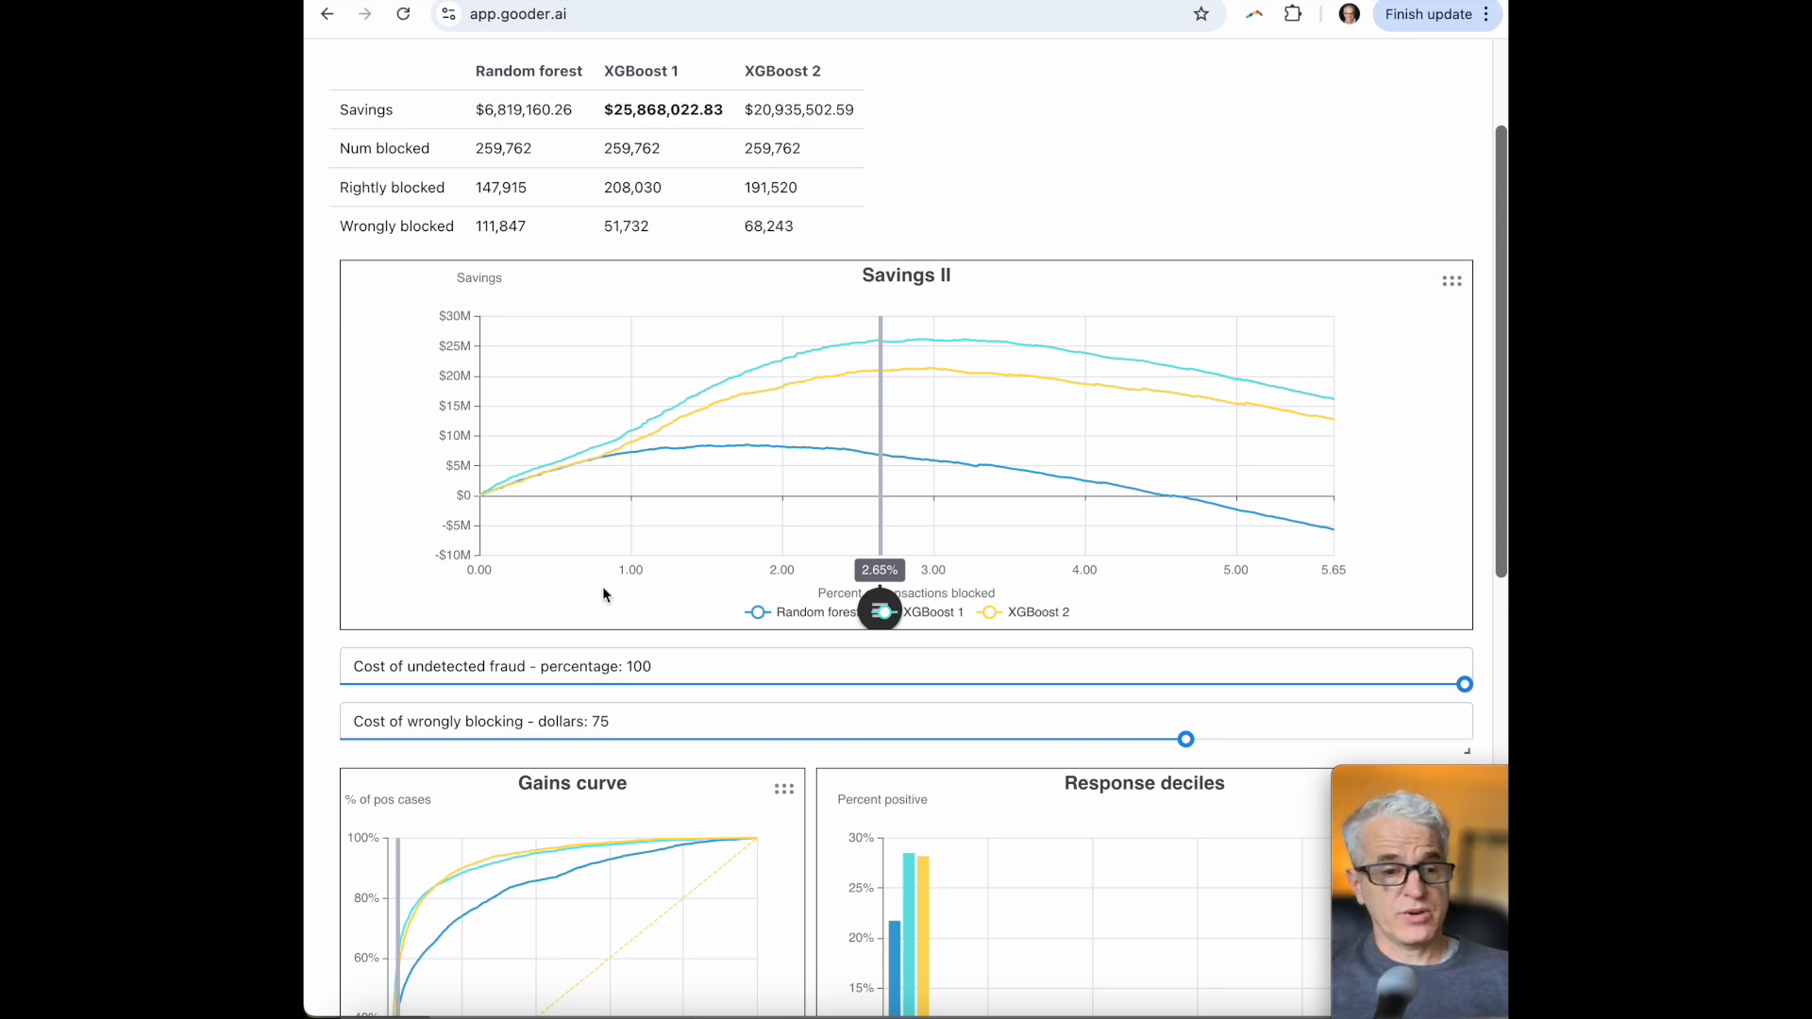
- Set the cost of undetected fraud percentage to 85
{"action": "mouse_move", "coordinate": [1462, 692]}
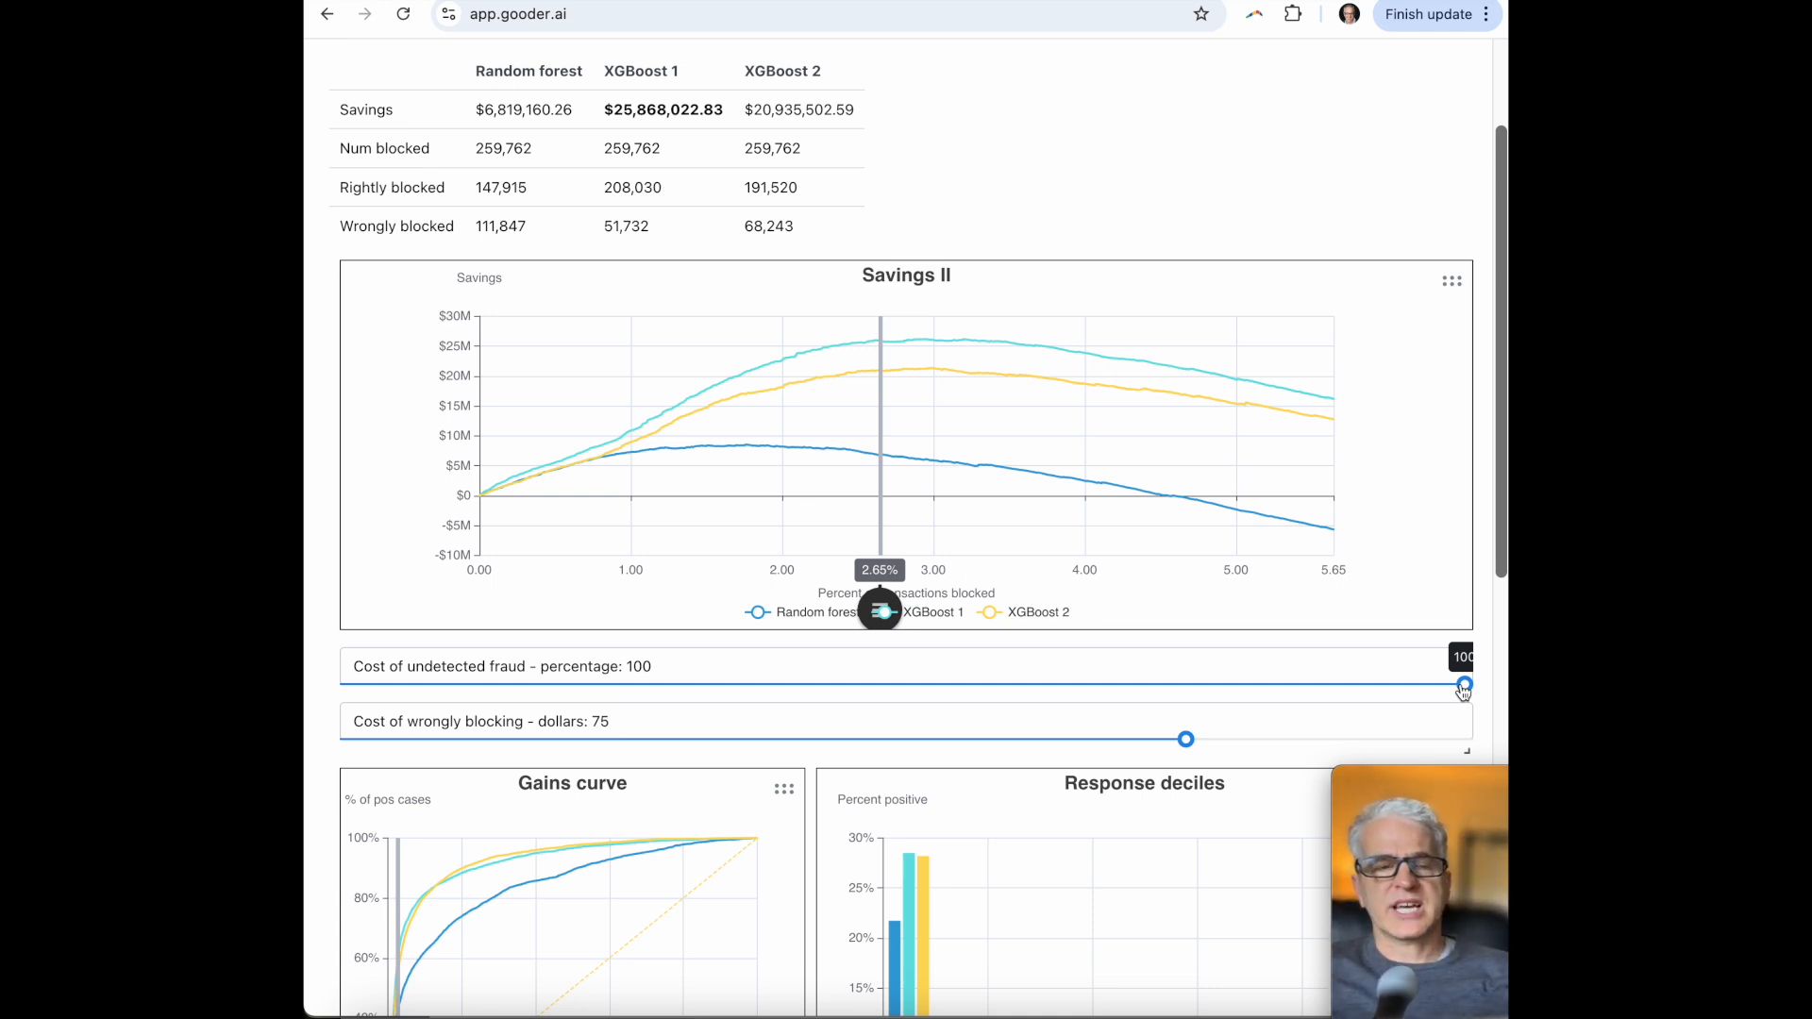
{"action": "left_click_drag", "start_coordinate": [1463, 692], "coordinate": [1299, 691]}
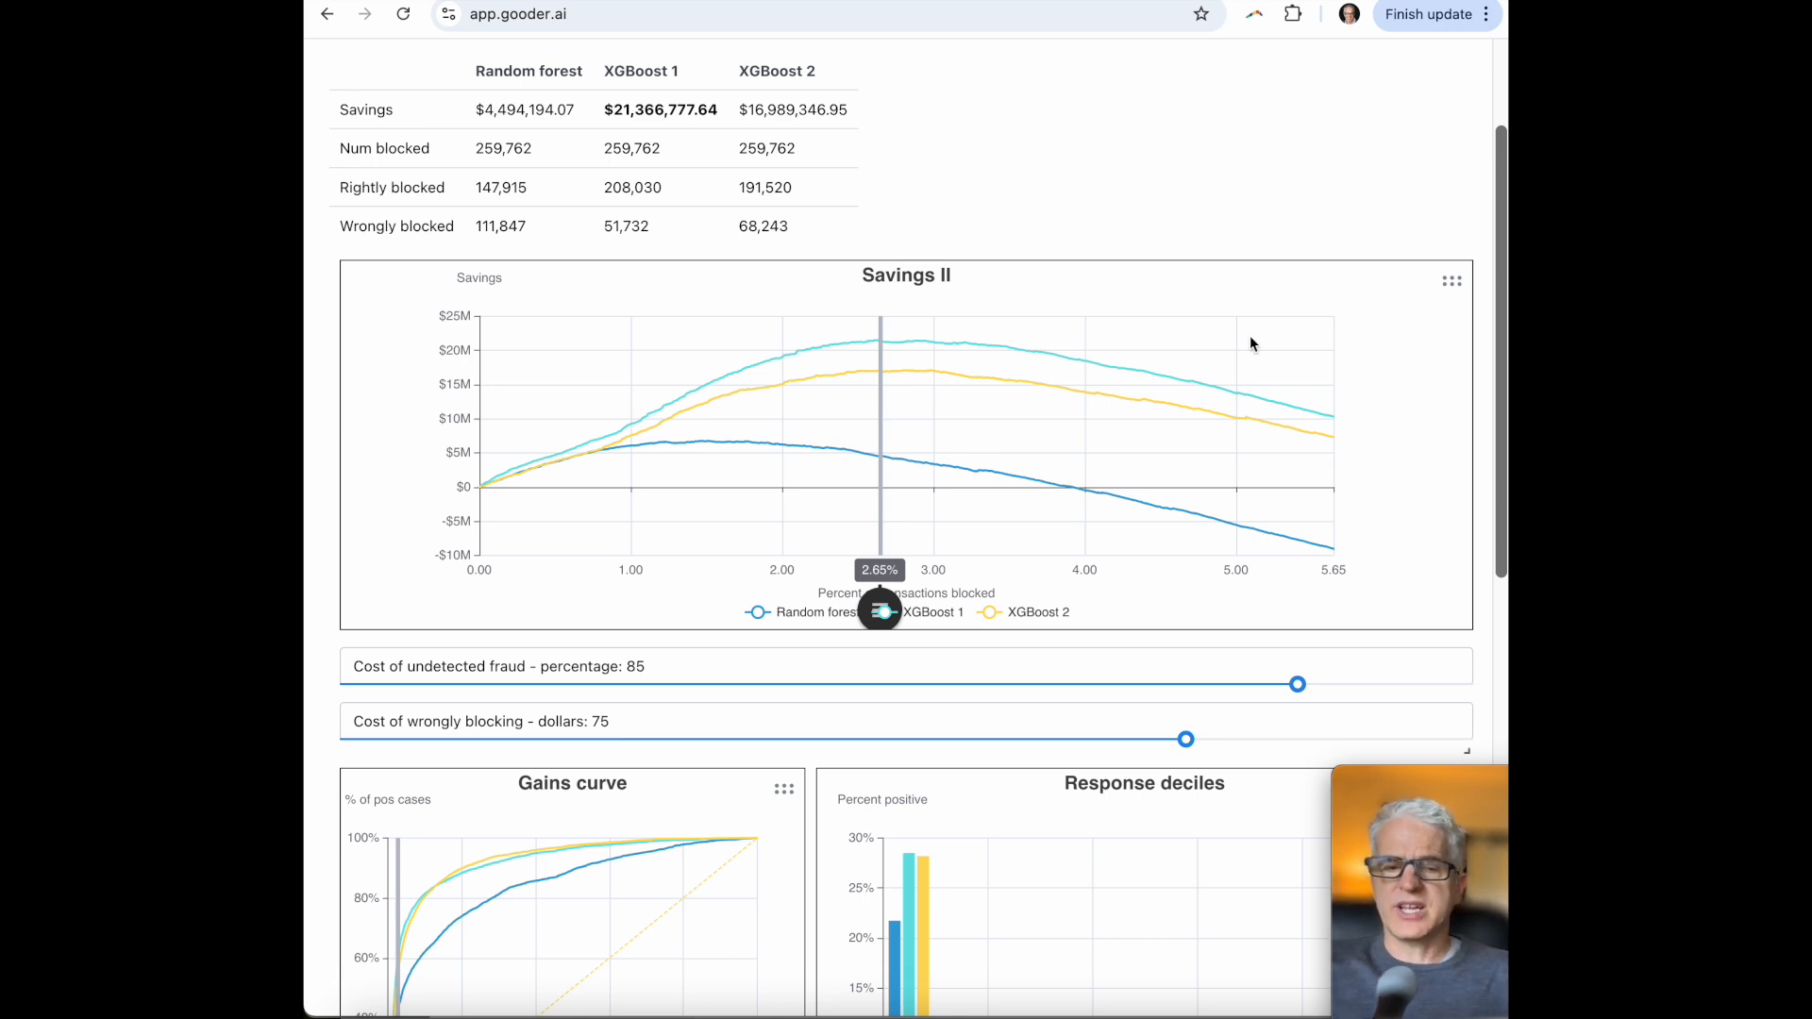
{"action": "mouse_move", "coordinate": [1299, 691]}
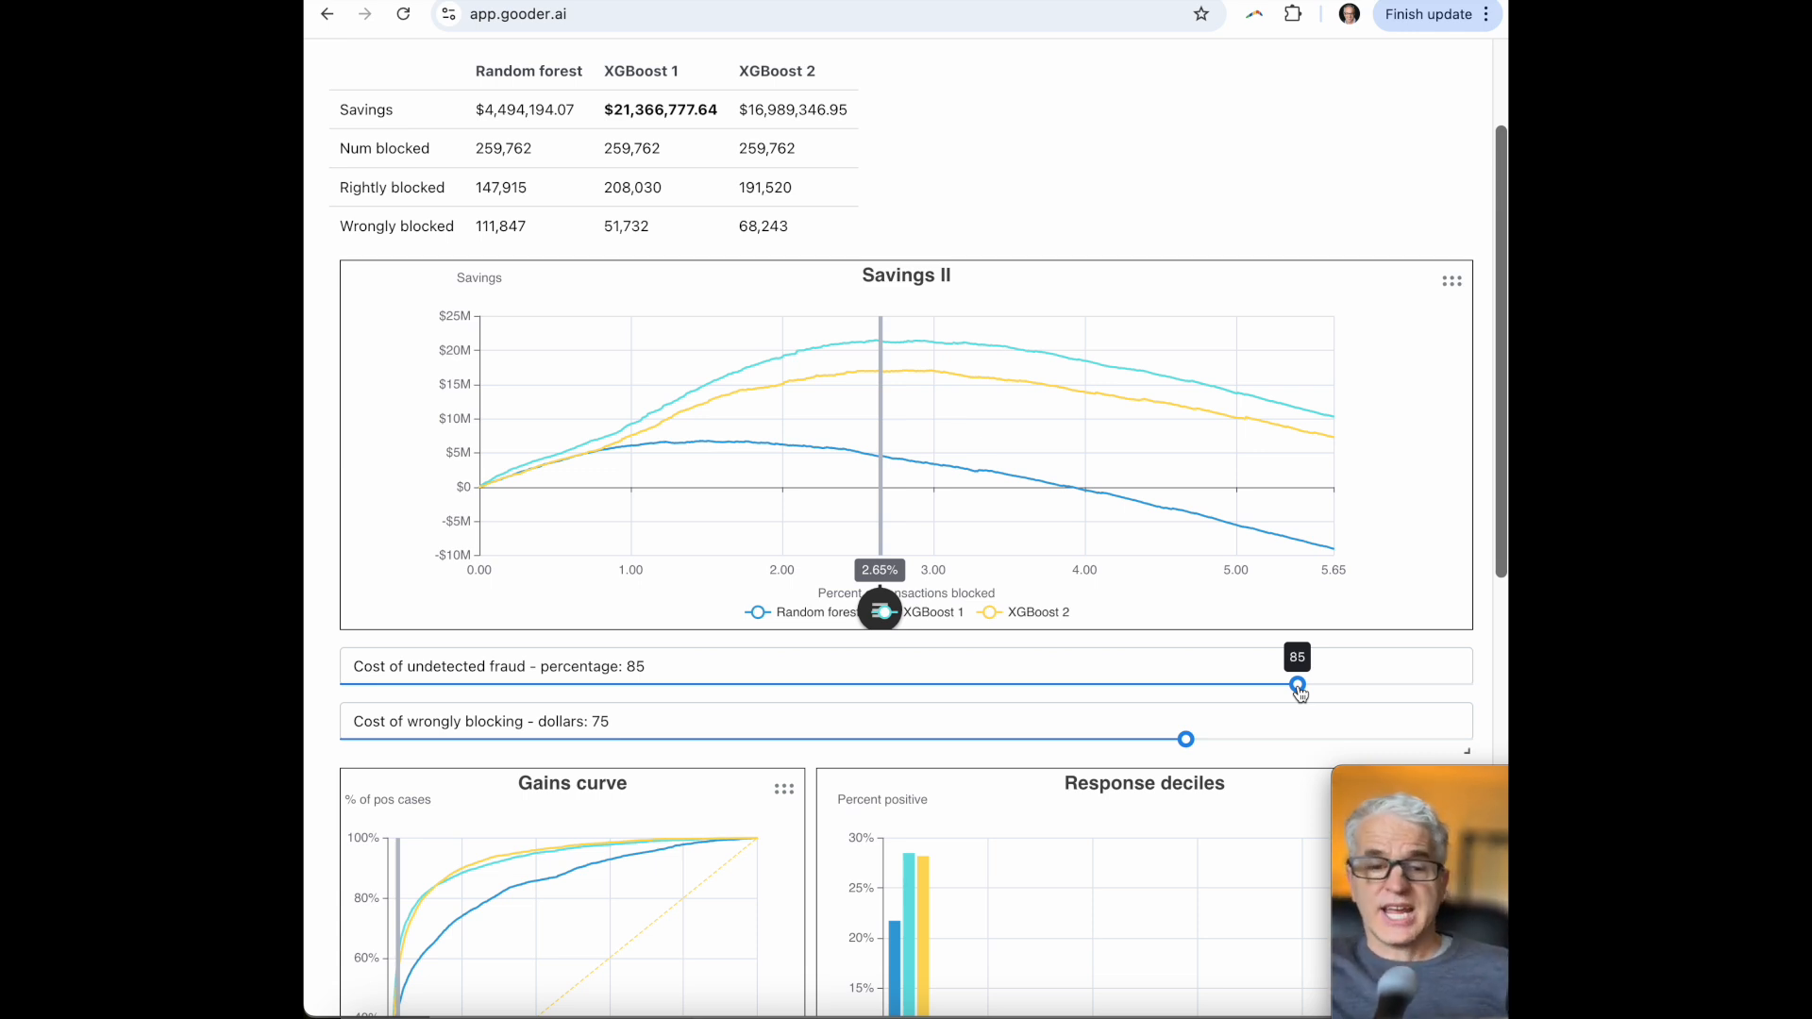
{"action": "mouse_move", "coordinate": [1301, 691]}
{"action": "left_mouse_down"}
{"action": "mouse_move", "coordinate": [971, 692]}
{"action": "mouse_move", "coordinate": [652, 746]}
{"action": "mouse_move", "coordinate": [1387, 635]}
{"action": "mouse_move", "coordinate": [1452, 688]}
{"action": "mouse_move", "coordinate": [1306, 693]}
{"action": "left_mouse_up"}
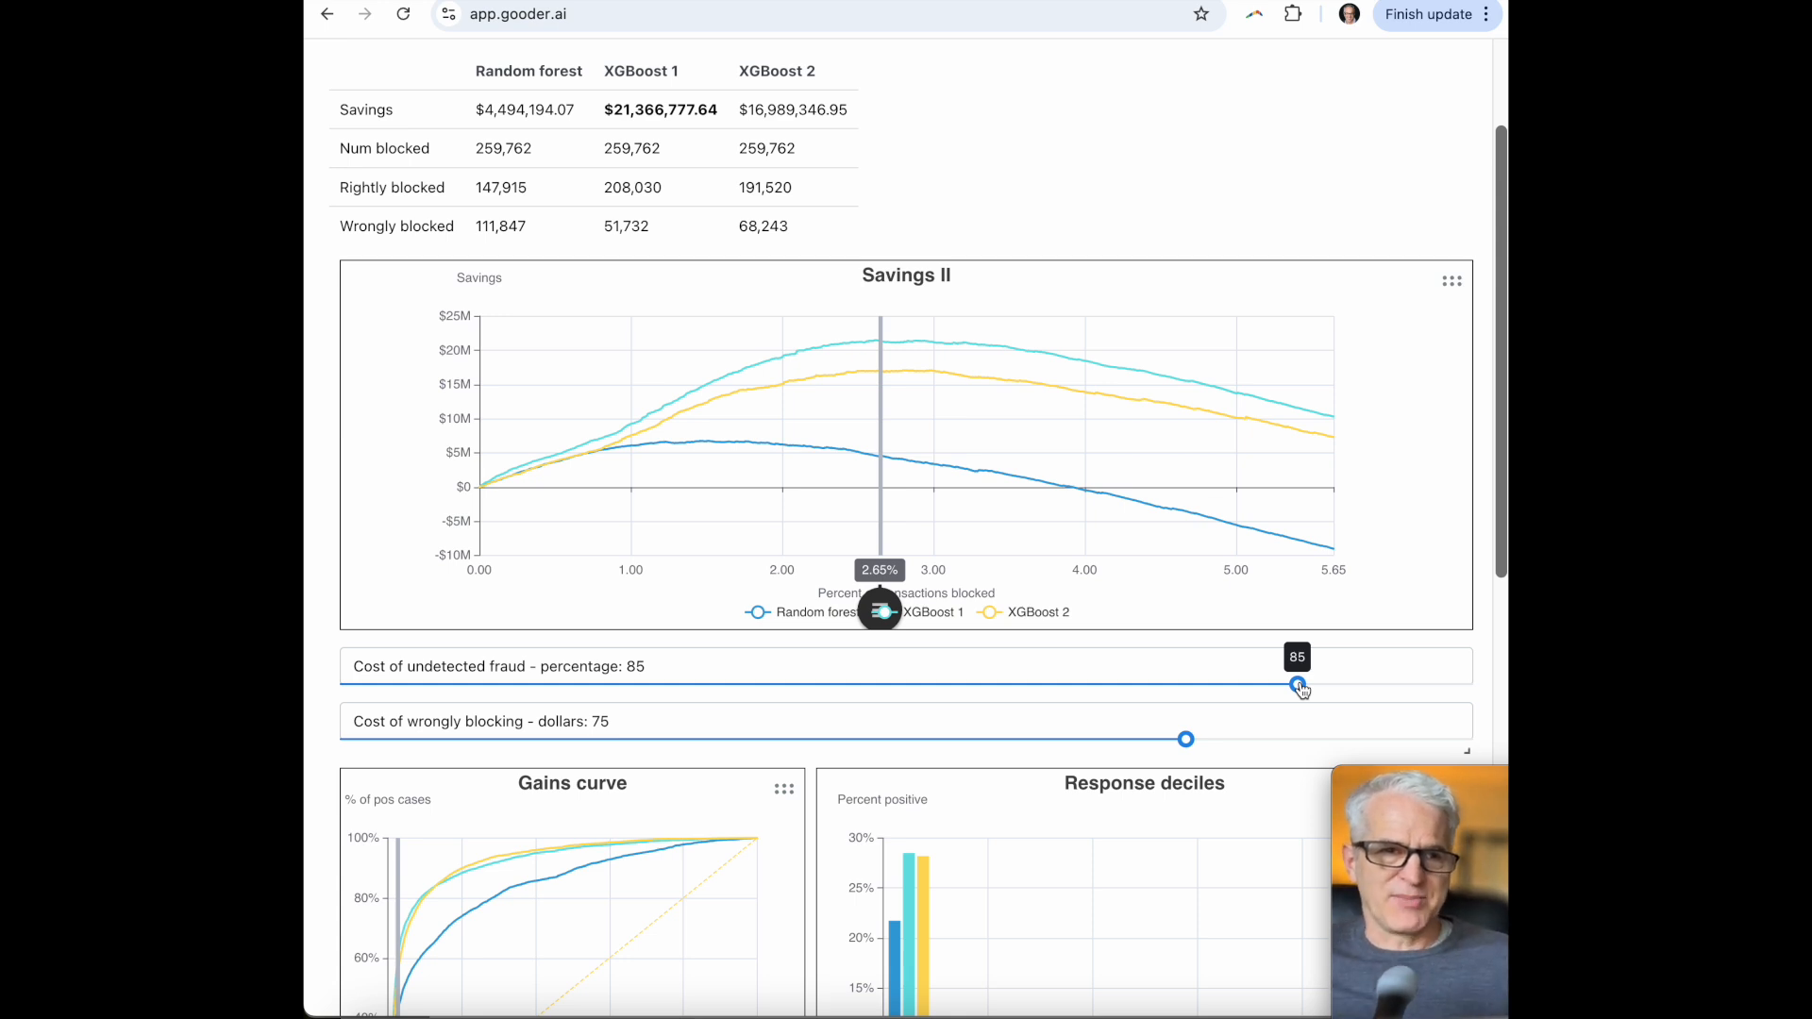
{"action": "mouse_move", "coordinate": [1301, 690]}
{"action": "left_mouse_down"}
{"action": "mouse_move", "coordinate": [1492, 691]}
{"action": "mouse_move", "coordinate": [1300, 701]}
{"action": "left_mouse_up"}
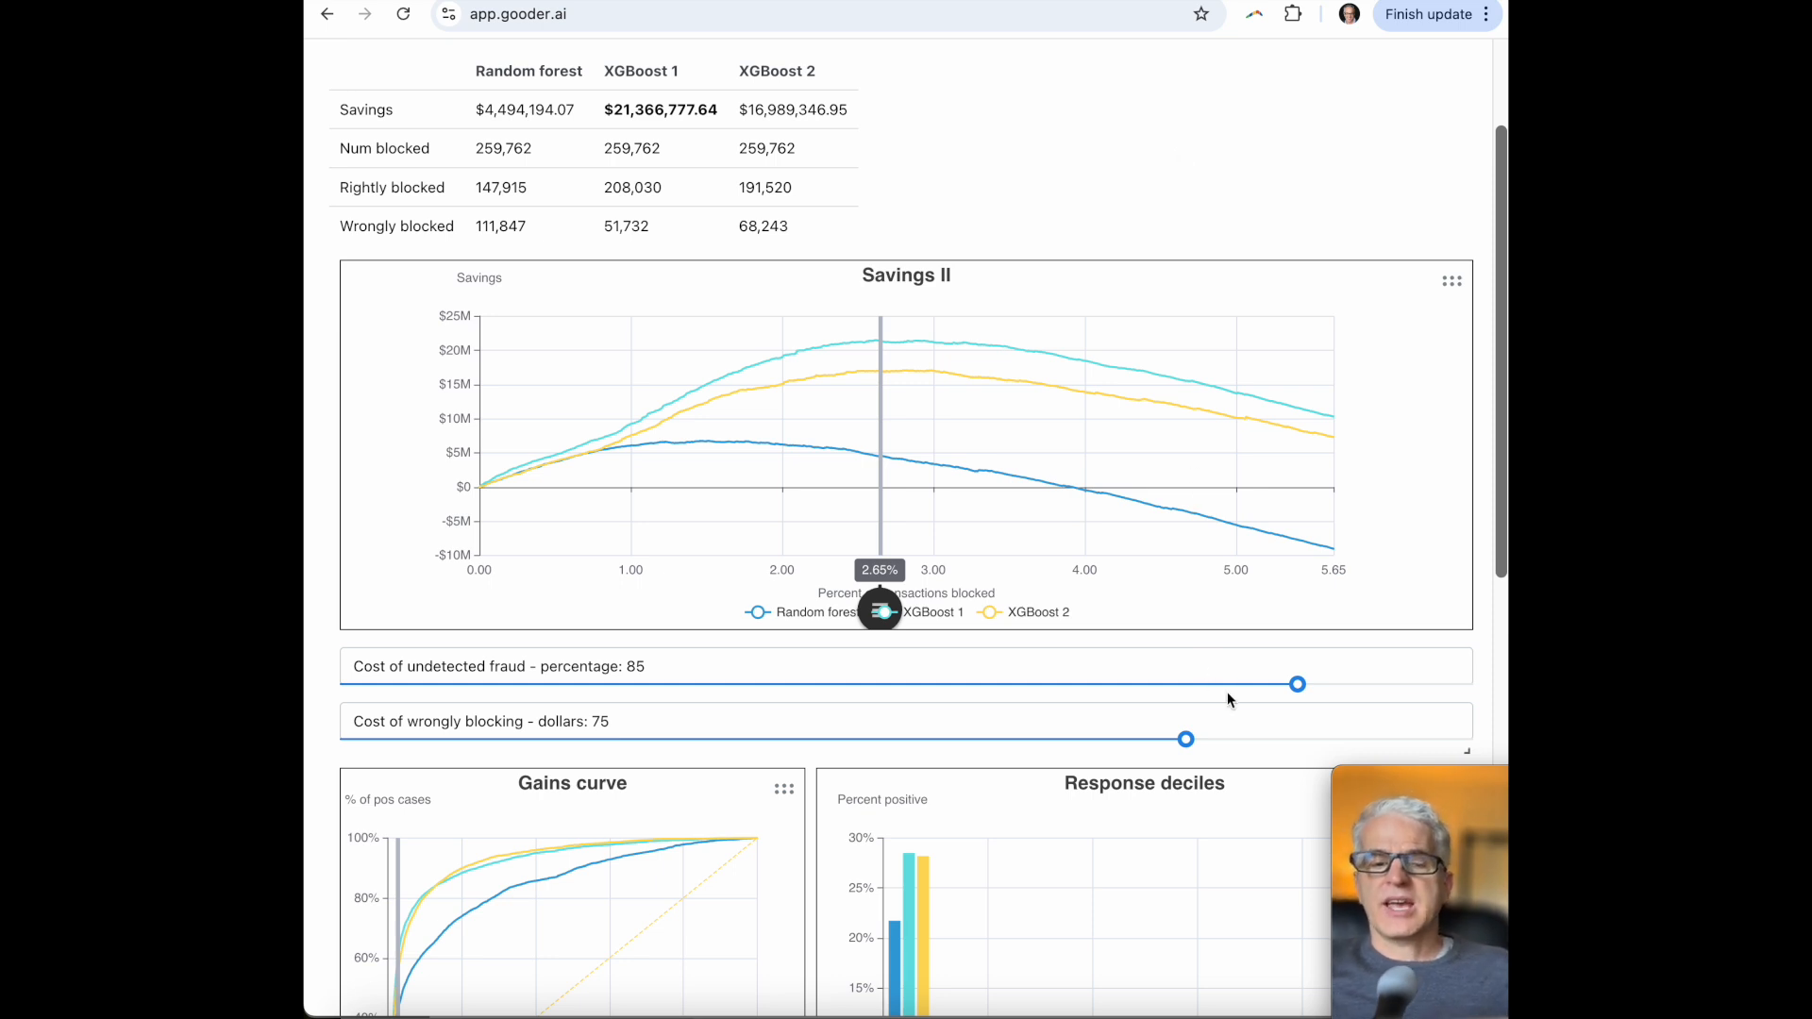
{"action": "mouse_move", "coordinate": [1298, 684]}
{"action": "left_mouse_down"}
{"action": "mouse_move", "coordinate": [841, 658]}
{"action": "mouse_move", "coordinate": [1363, 616]}
{"action": "mouse_move", "coordinate": [1346, 688]}
{"action": "mouse_move", "coordinate": [1298, 685]}
{"action": "left_mouse_up"}
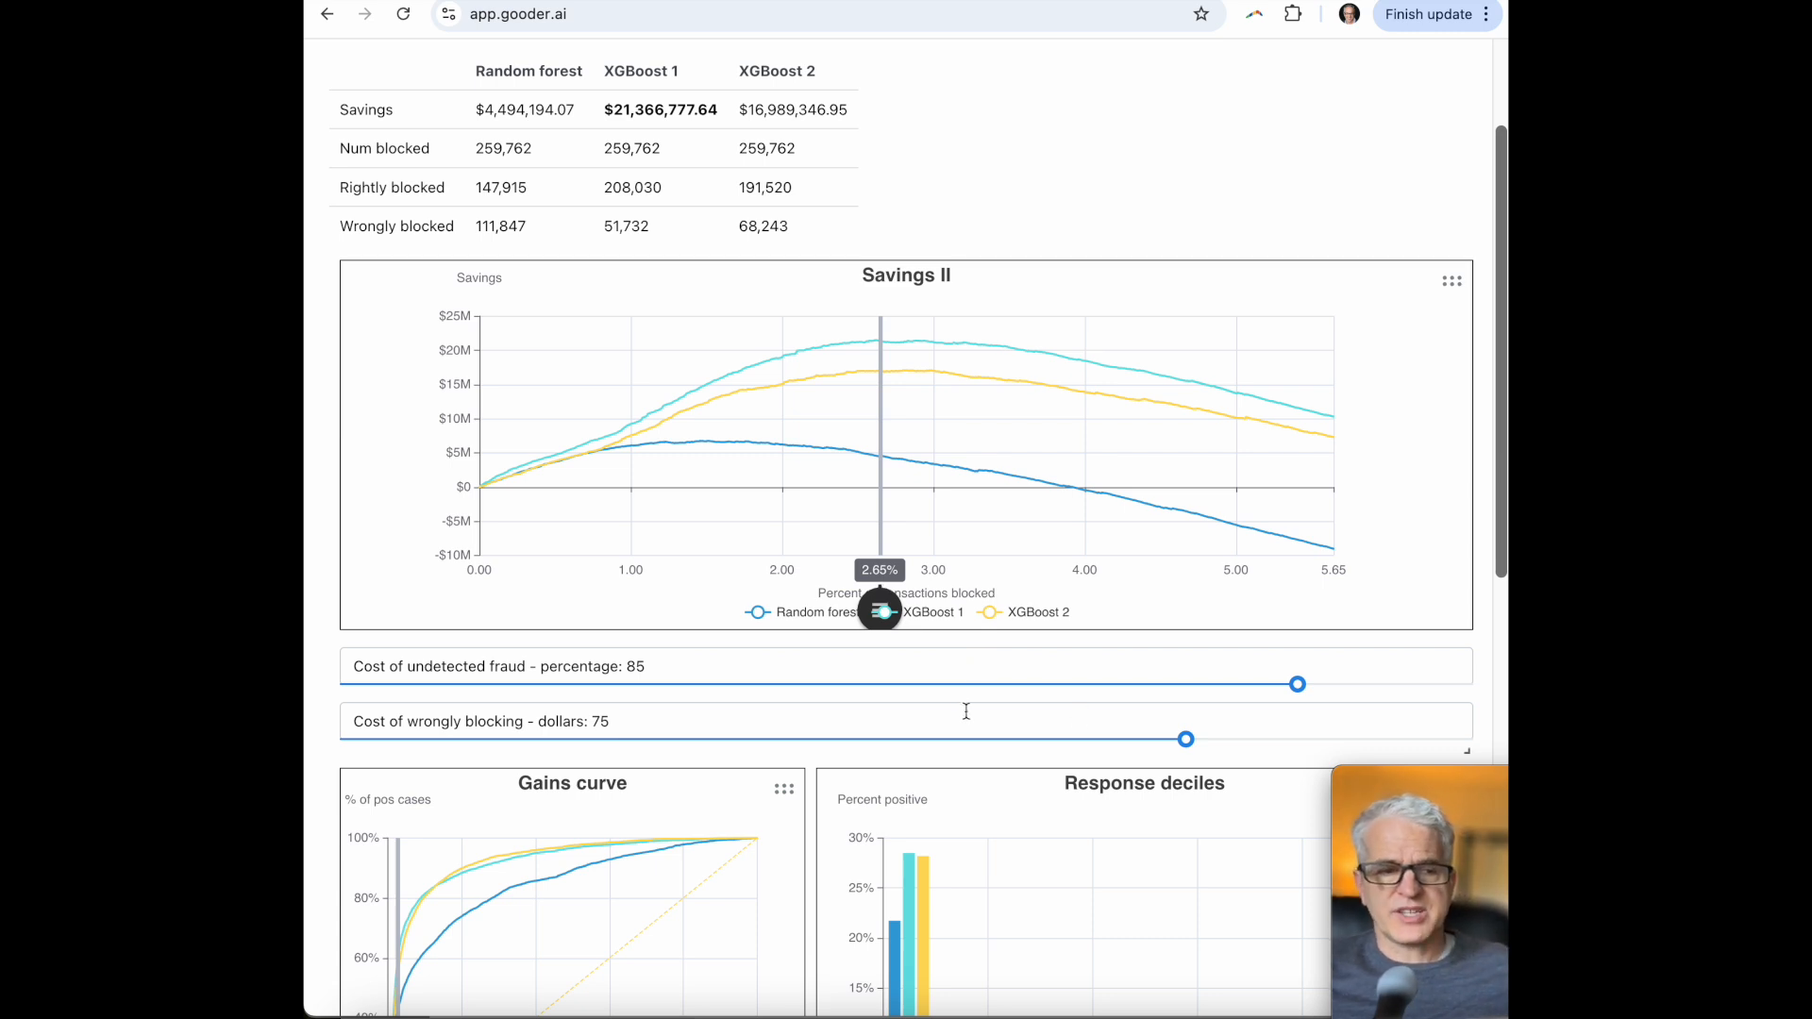
- Try a wrongly blocking cost of 50 dollars and restore it to 75
{"action": "mouse_move", "coordinate": [1186, 742]}
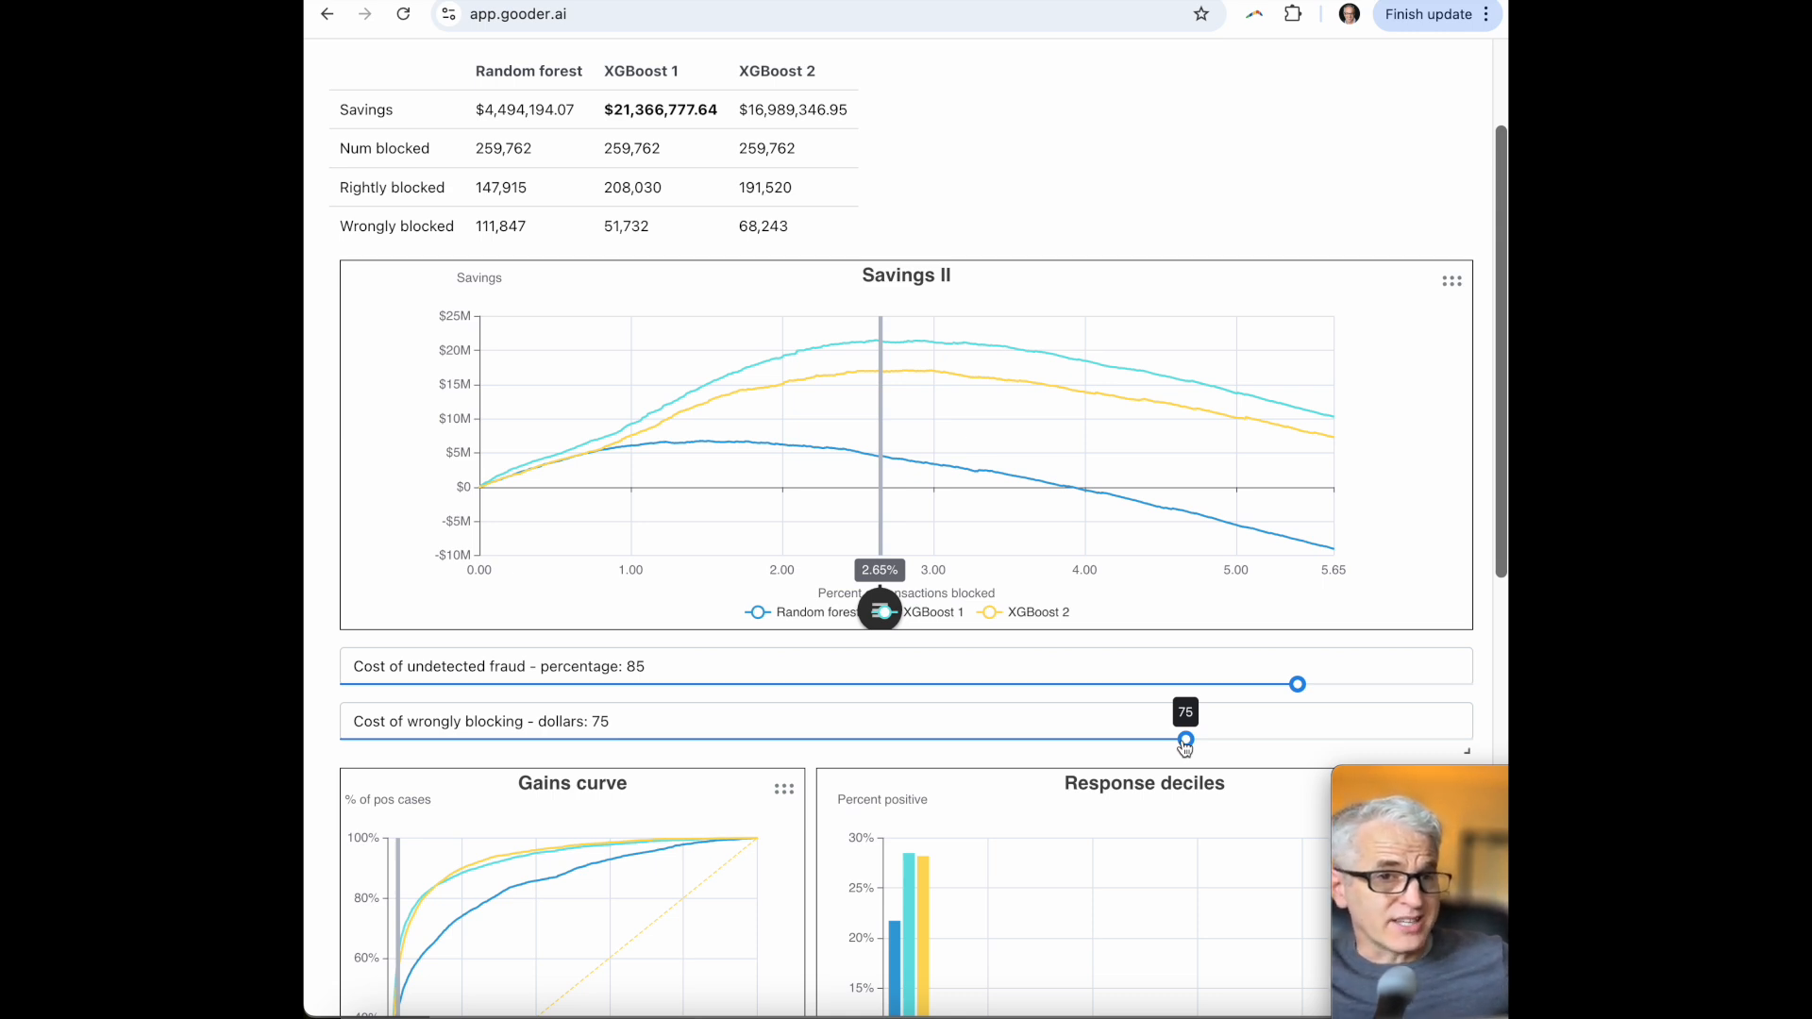
{"action": "left_click_drag", "start_coordinate": [1185, 746], "coordinate": [910, 746]}
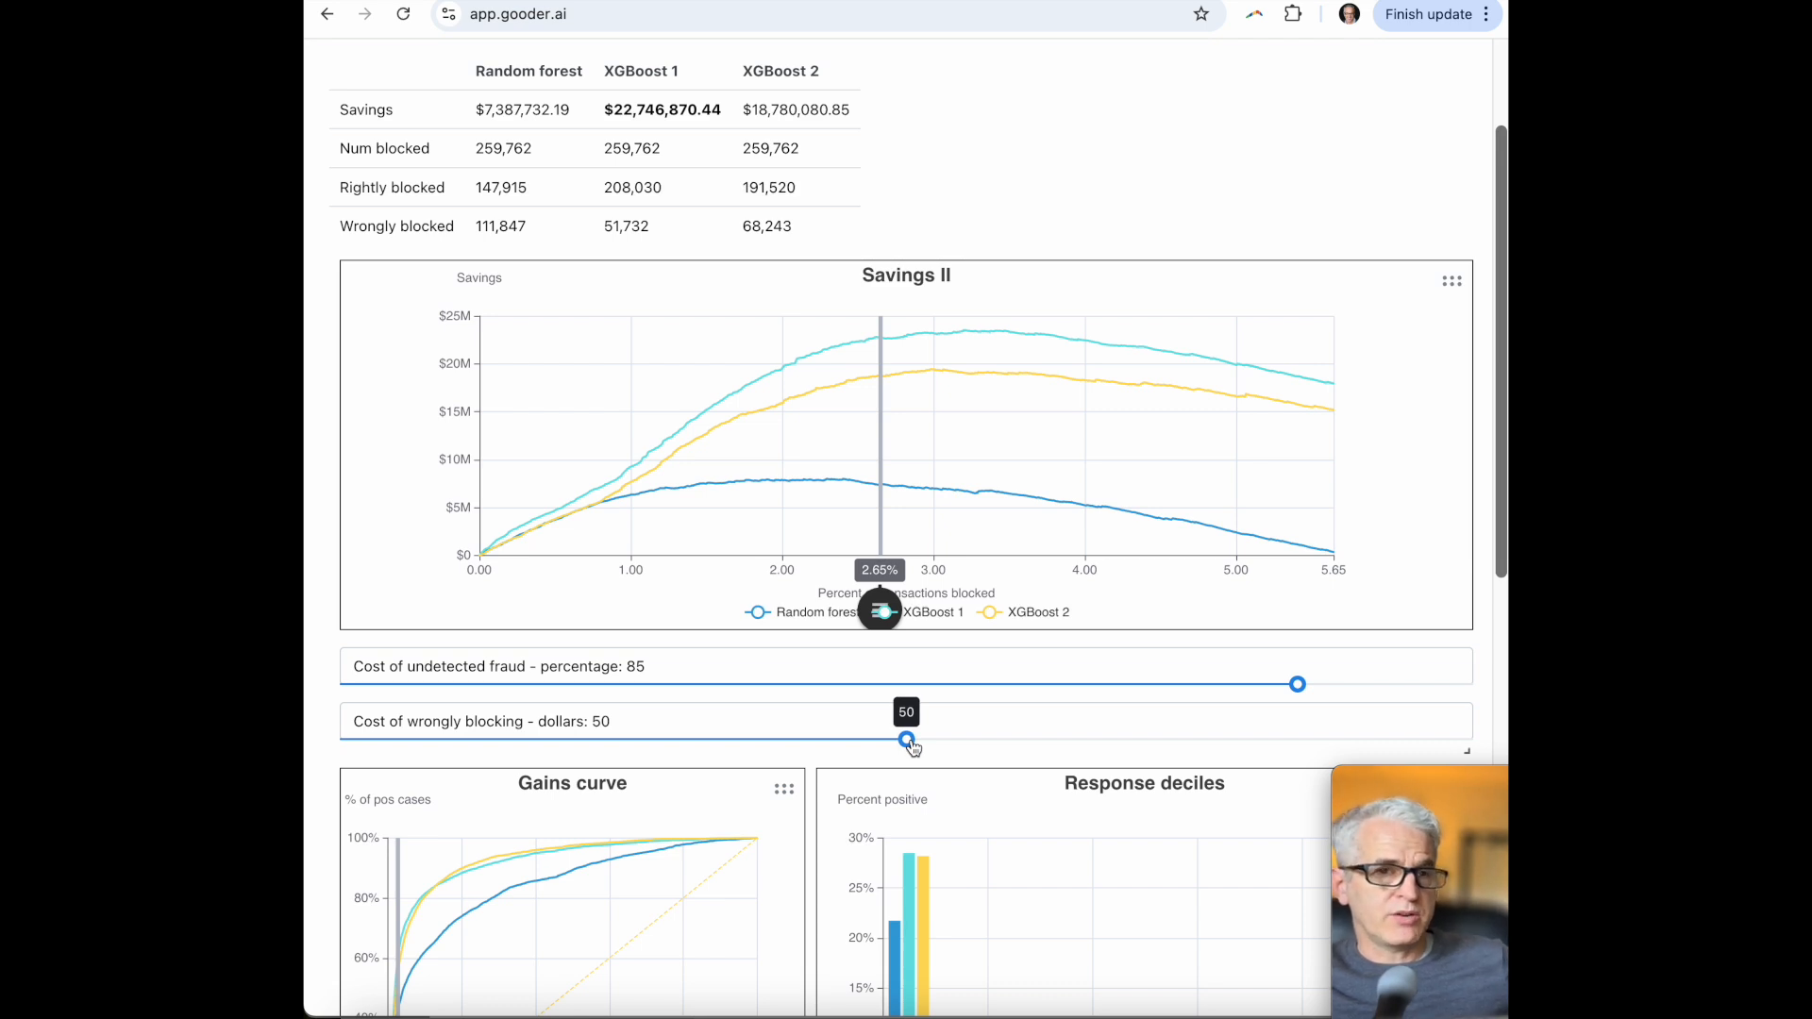
{"action": "left_click_drag", "start_coordinate": [911, 747], "coordinate": [1191, 753]}
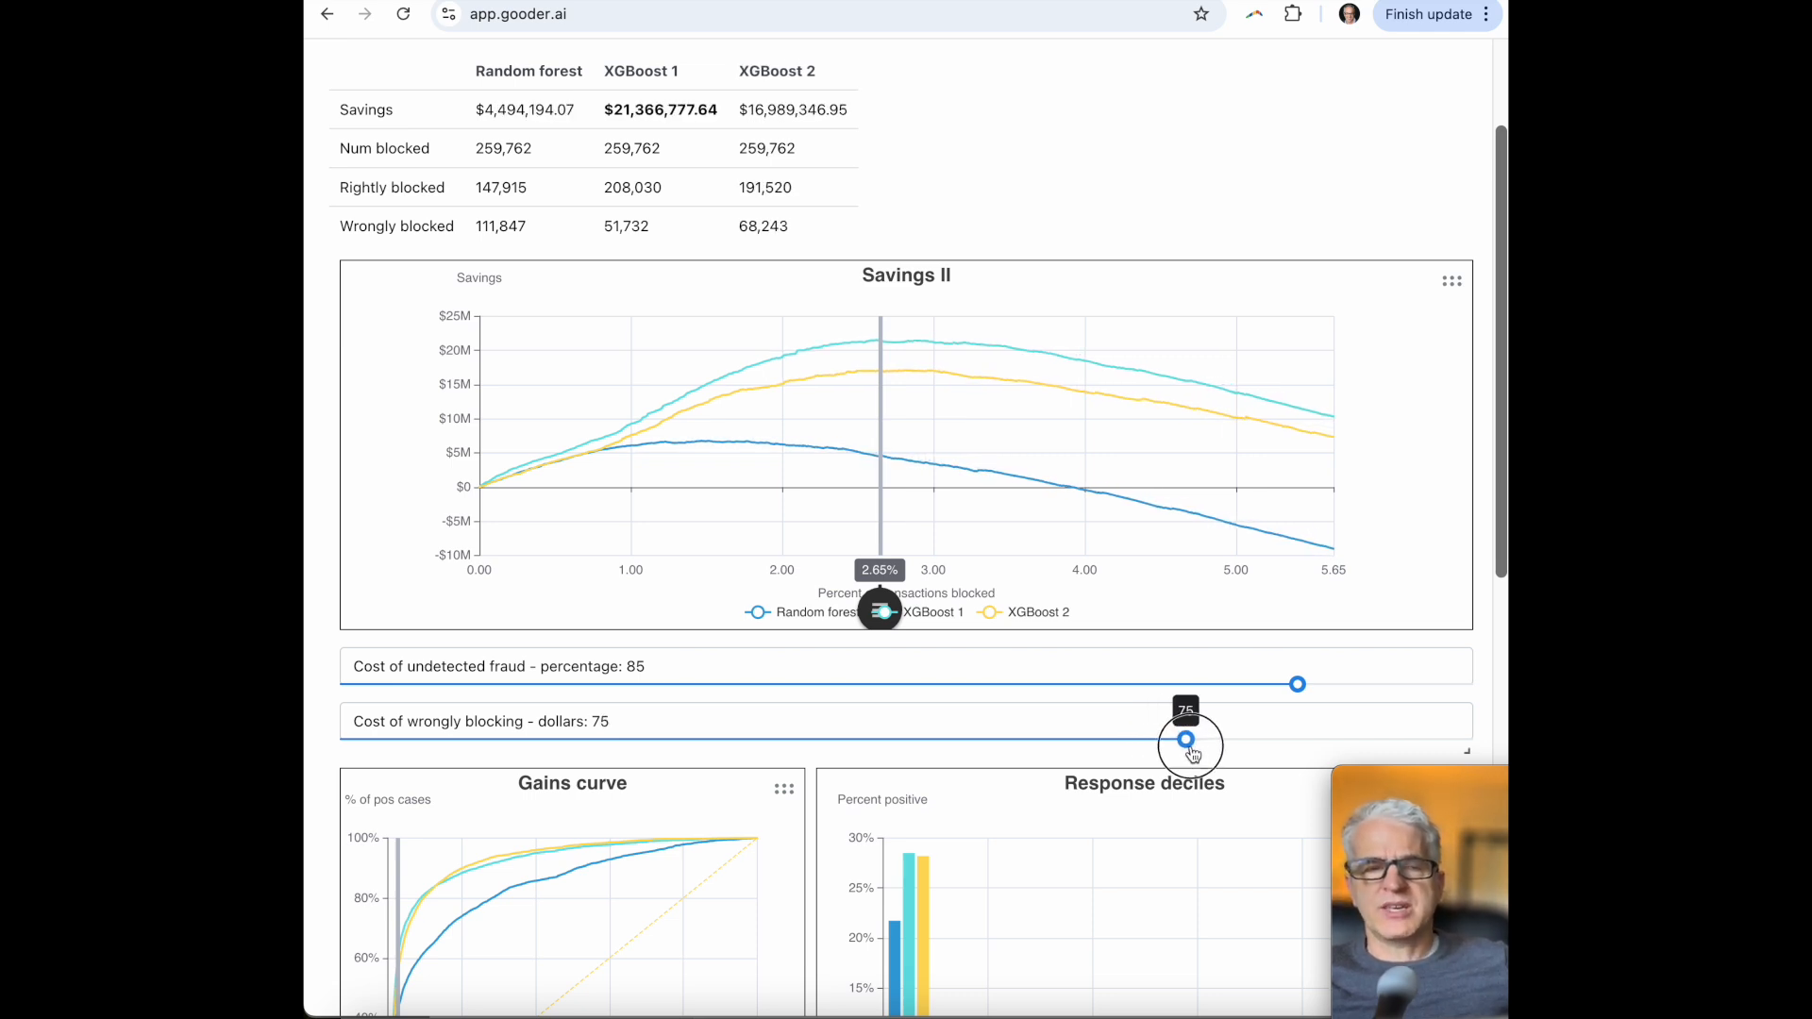
{"action": "mouse_move", "coordinate": [1191, 752]}
{"action": "left_mouse_down"}
{"action": "mouse_move", "coordinate": [927, 751]}
{"action": "mouse_move", "coordinate": [1192, 749]}
{"action": "left_mouse_up"}
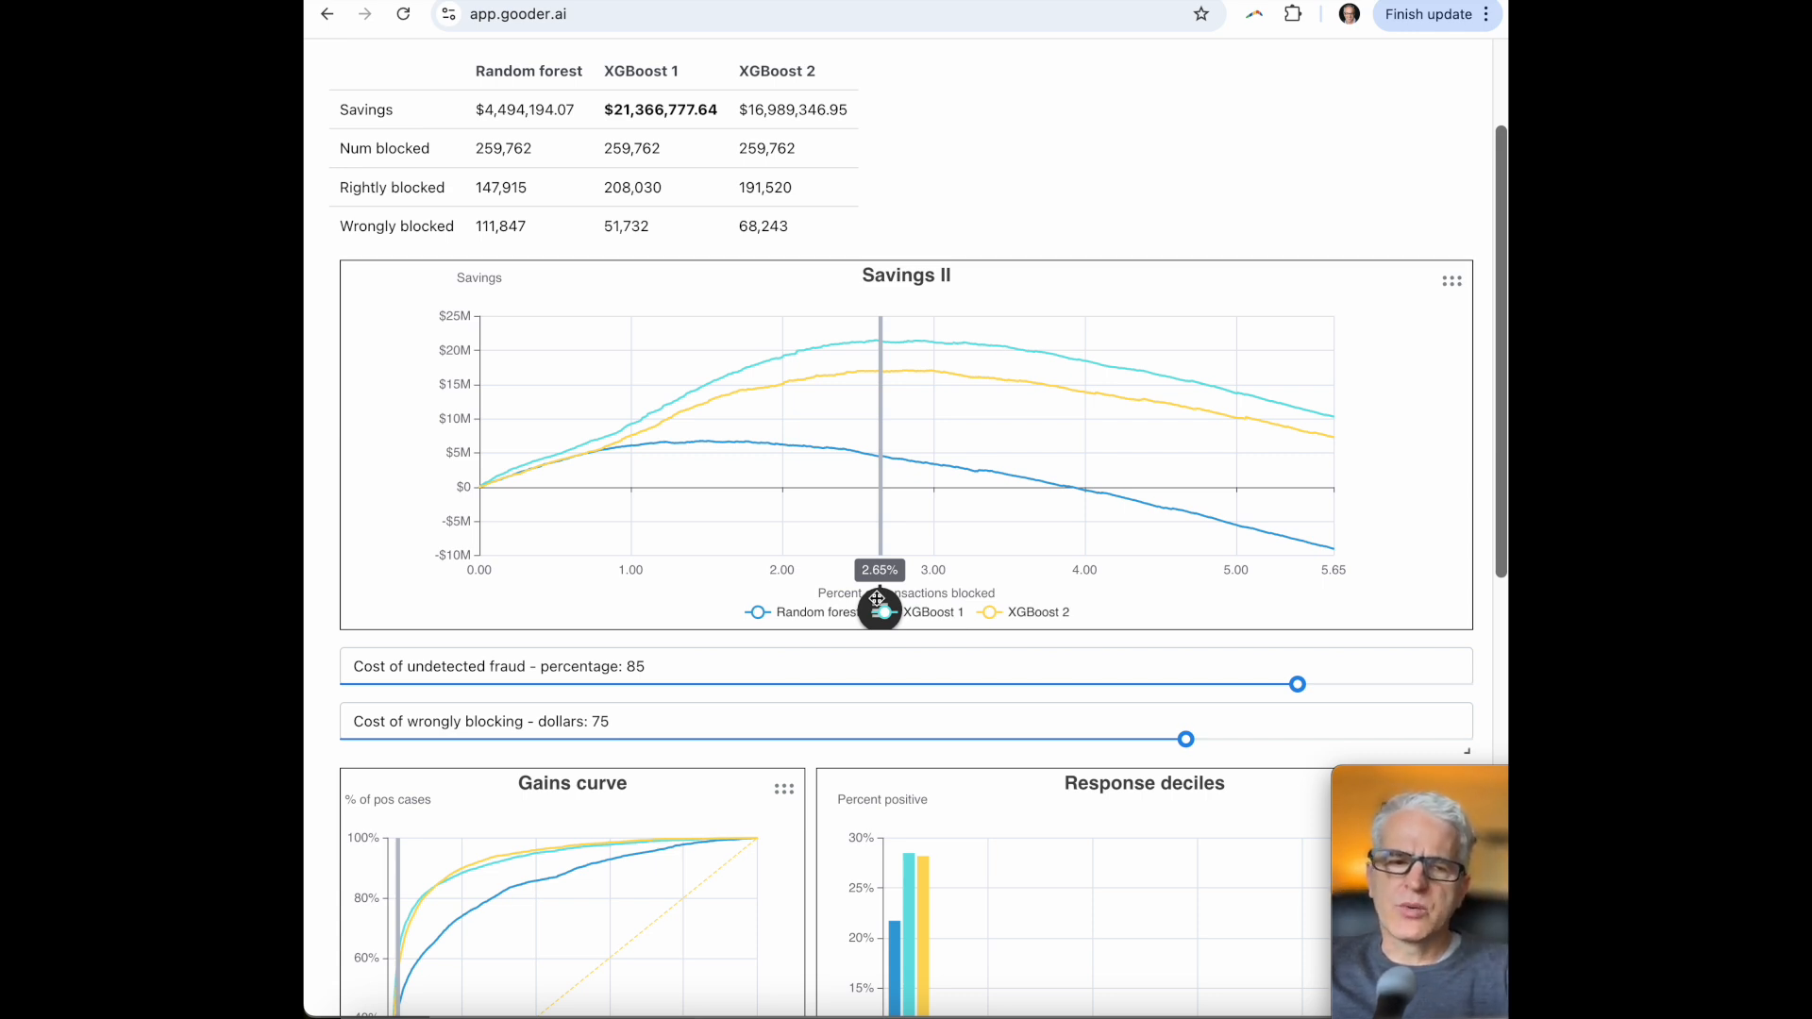
- Set the Savings II threshold to its maximum value and highlight XGBoost 1's savings and wrongly blocked figures in the metrics table
{"action": "right_click", "coordinate": [1408, 351]}
{"action": "left_click", "coordinate": [1327, 490]}
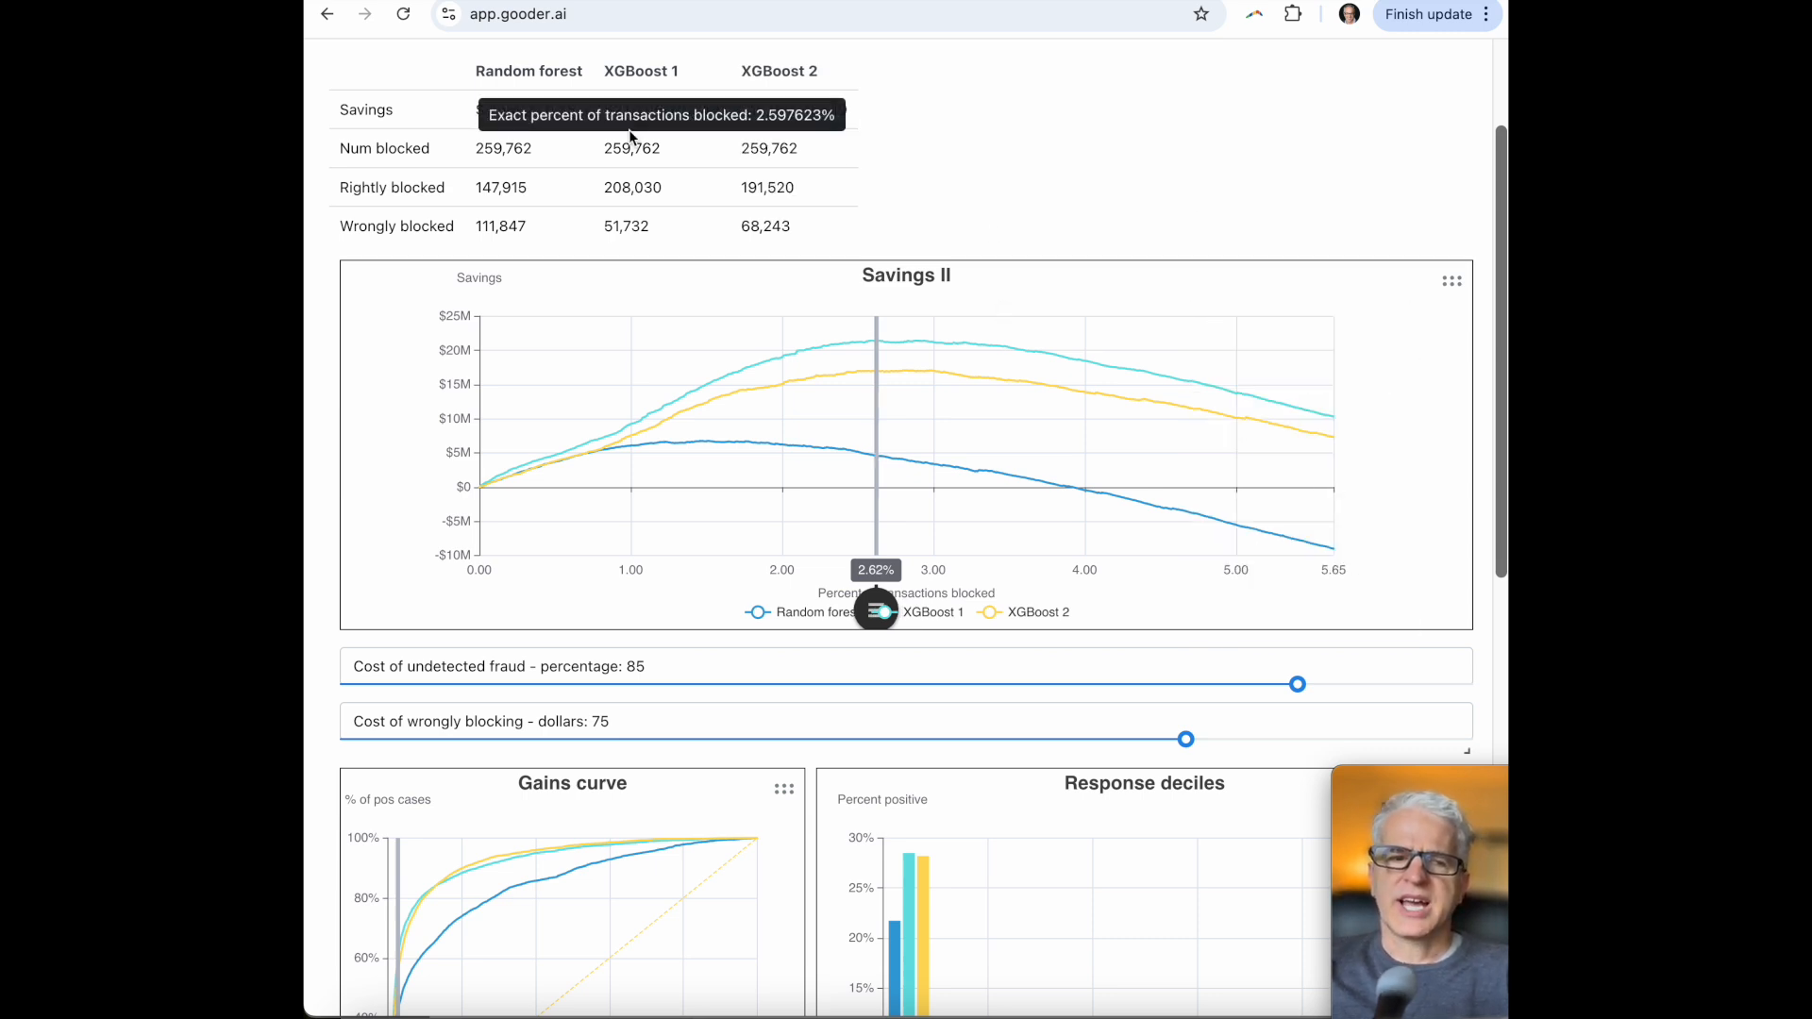
{"action": "left_click_drag", "start_coordinate": [607, 110], "coordinate": [718, 108]}
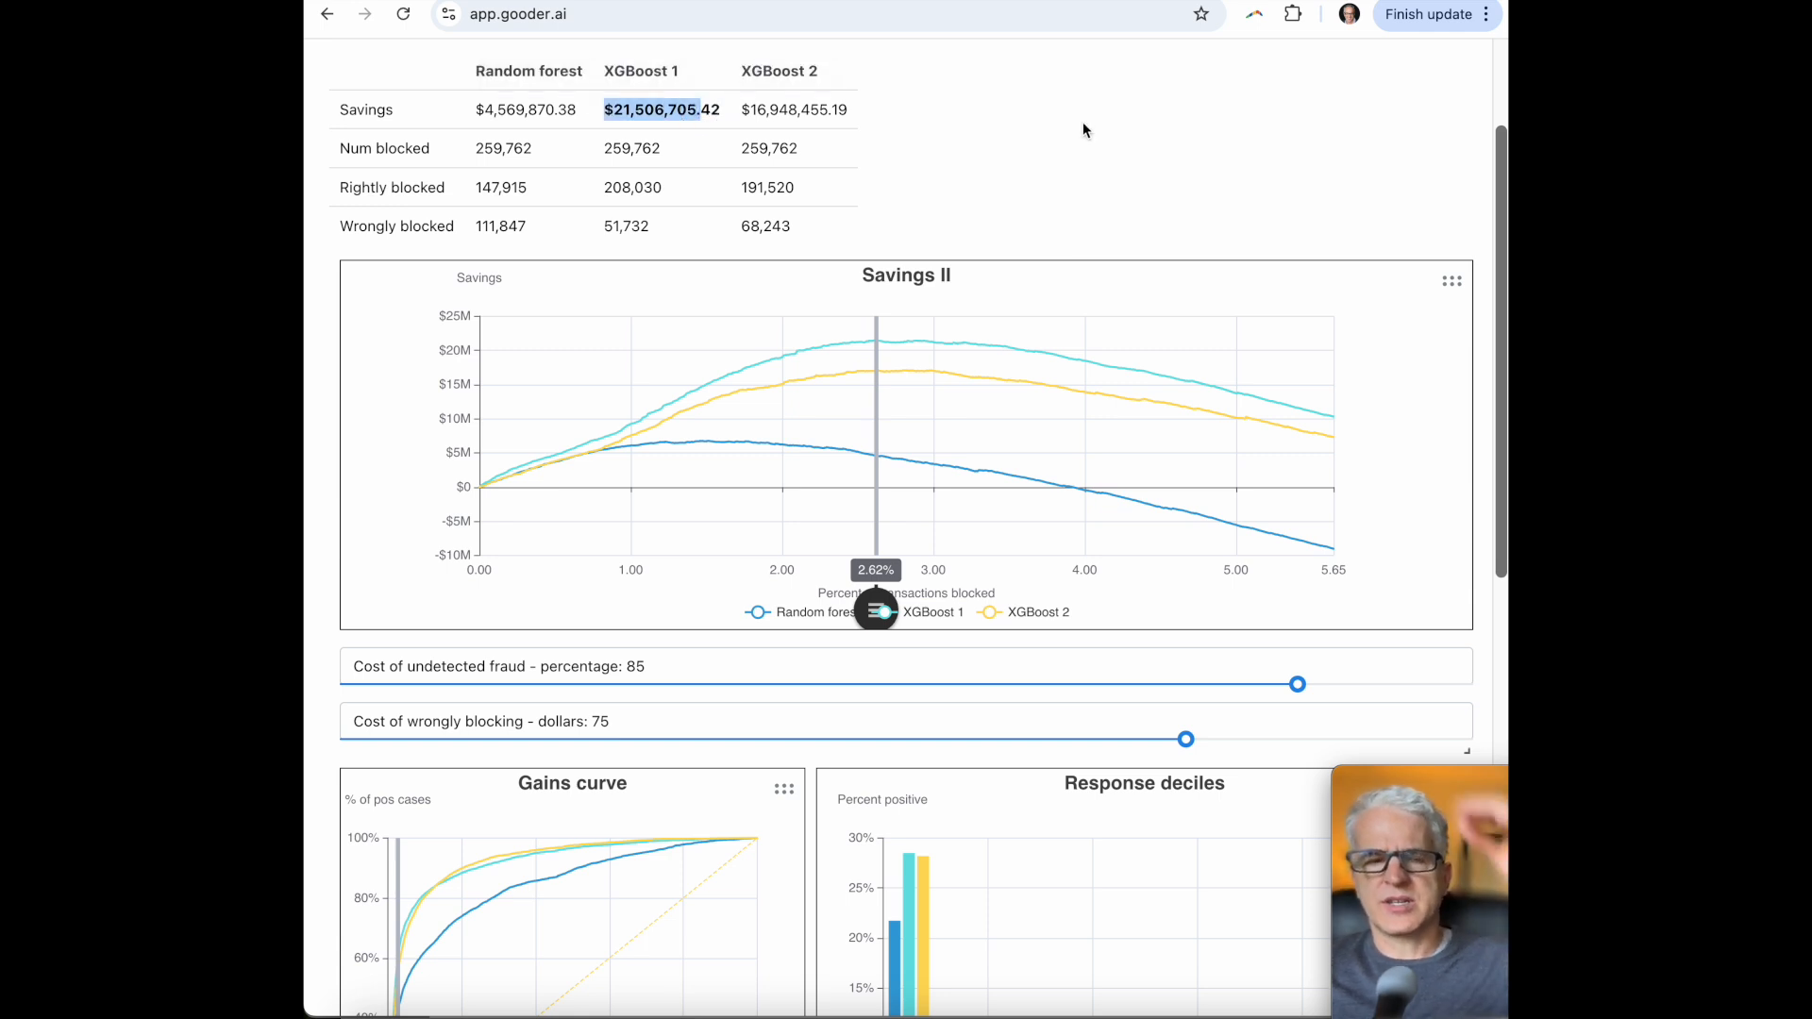
{"action": "scroll", "coordinate": [1076, 141], "scroll_direction": "up", "scroll_amount": 2}
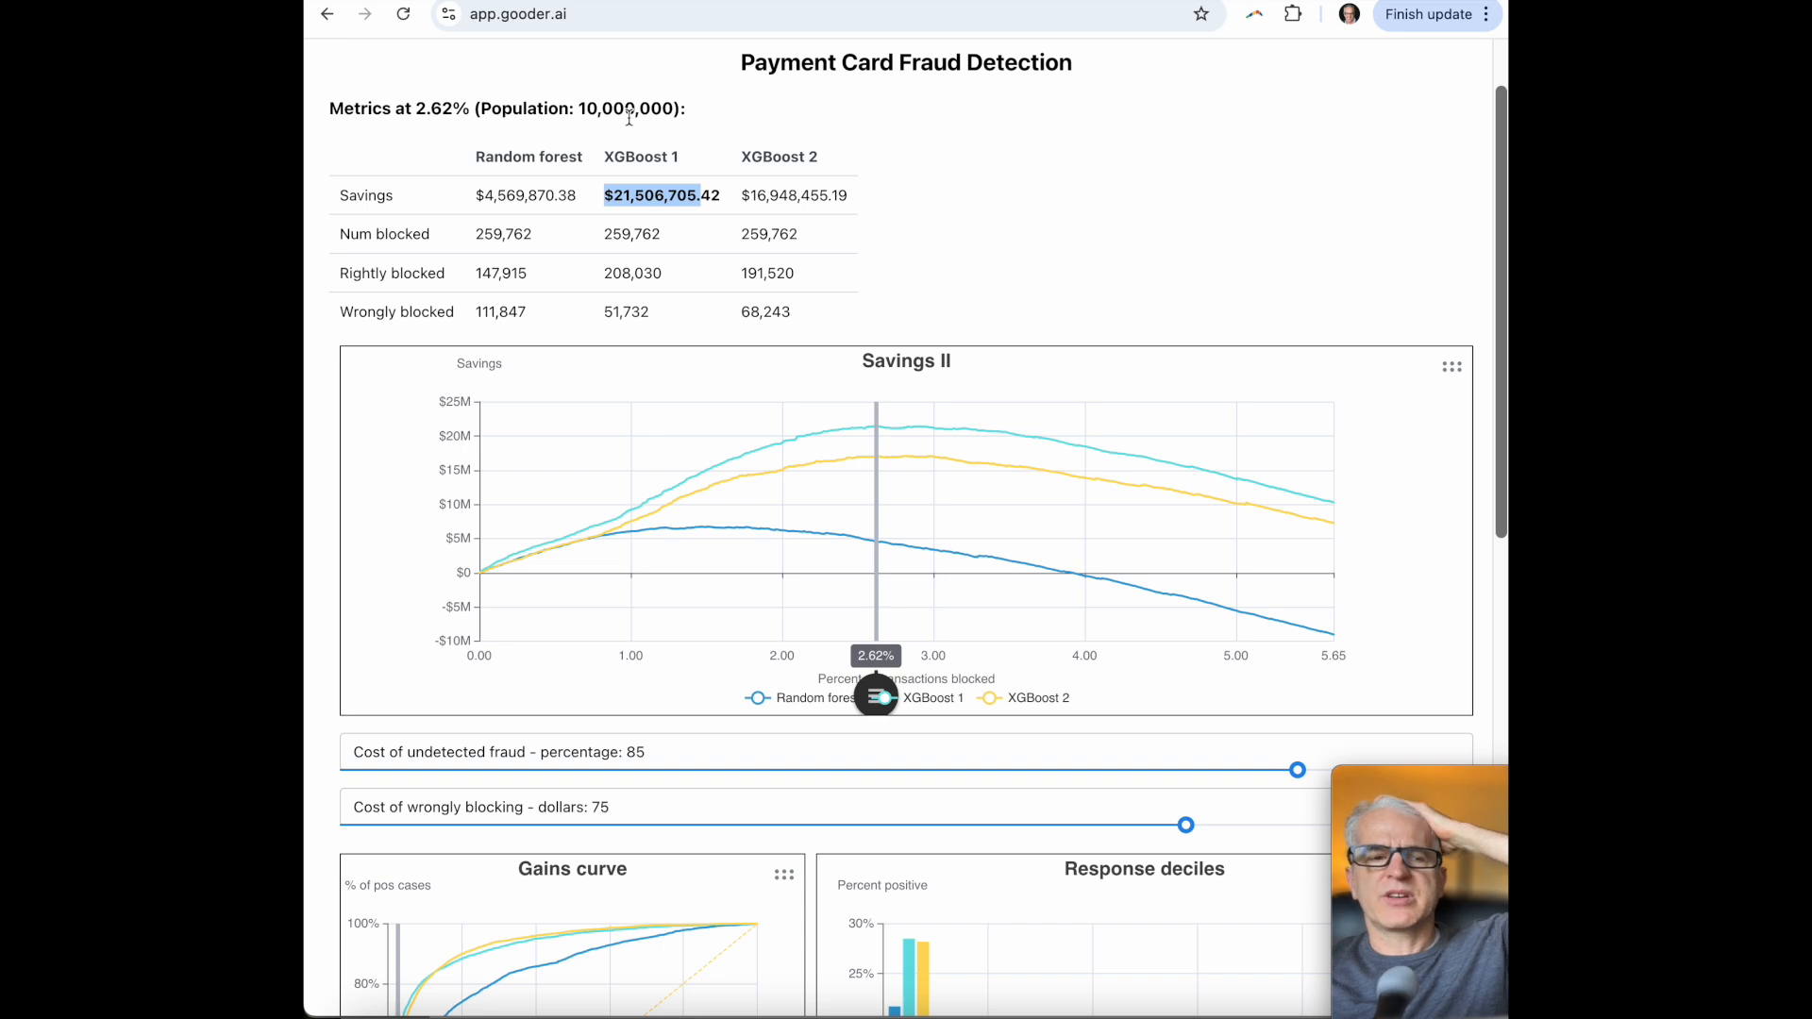
{"action": "scroll", "coordinate": [1097, 204], "scroll_direction": "down", "scroll_amount": 2}
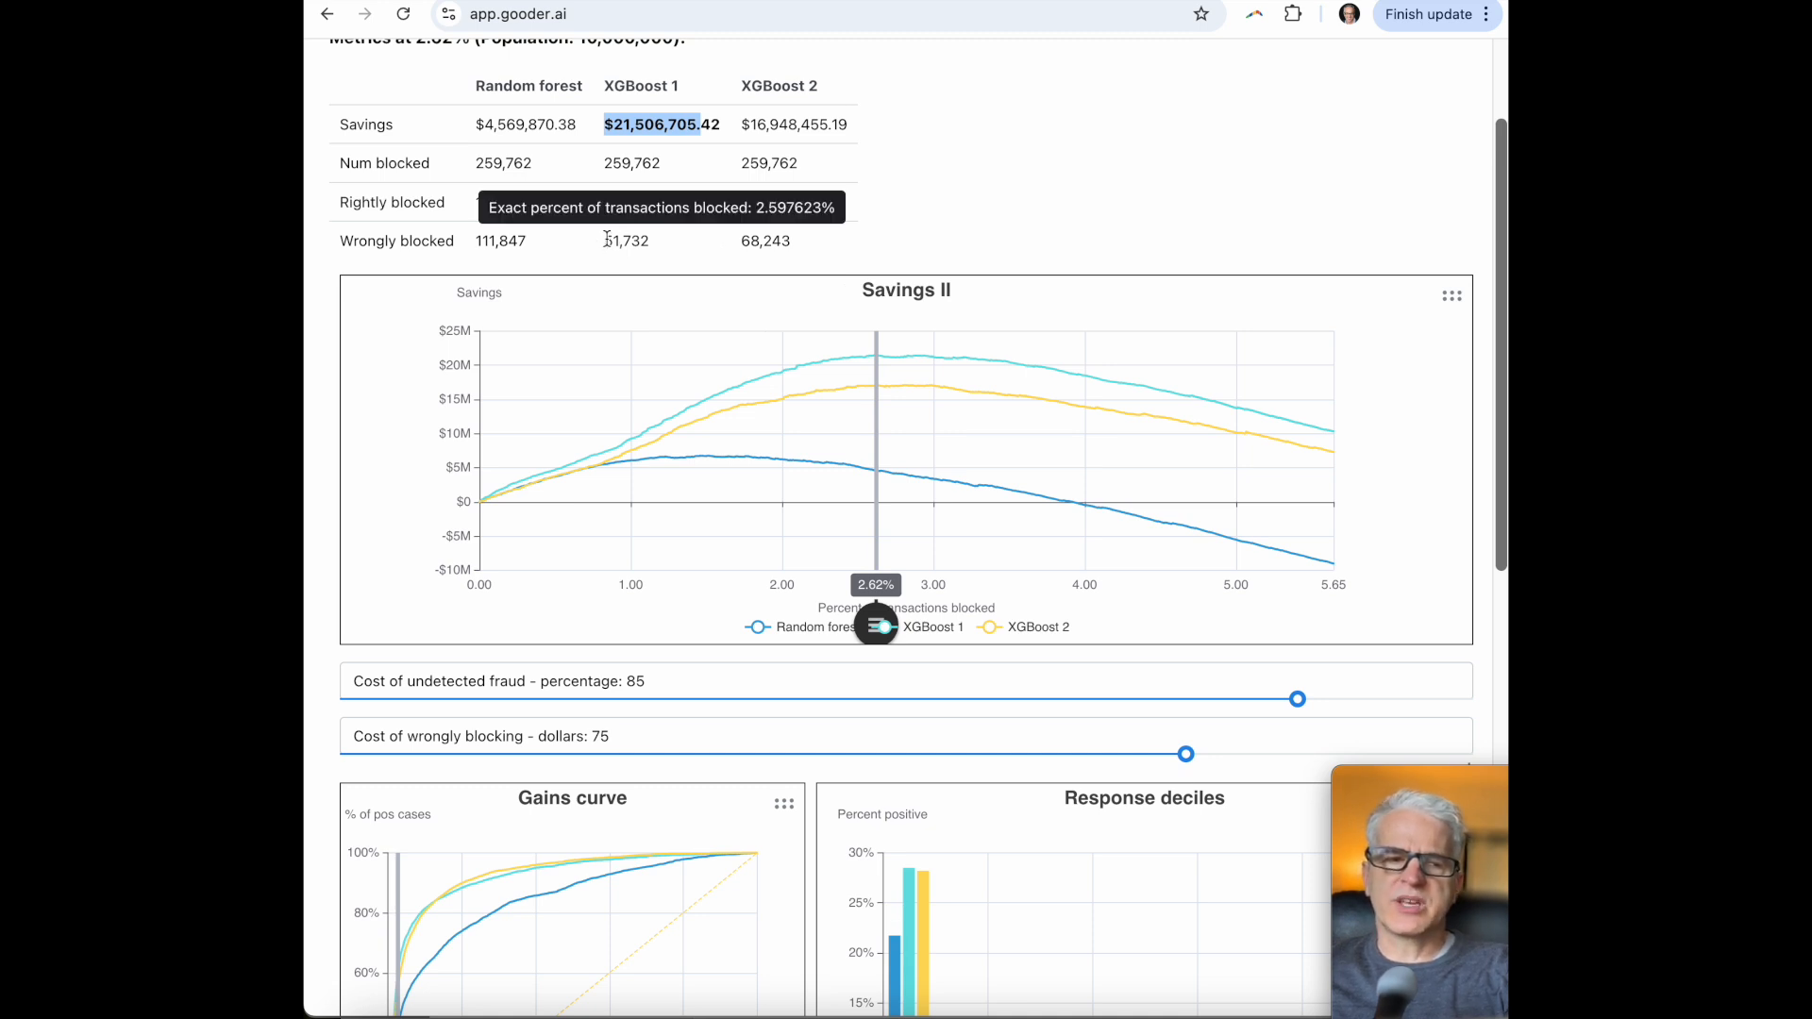
{"action": "left_click_drag", "start_coordinate": [594, 241], "coordinate": [651, 241]}
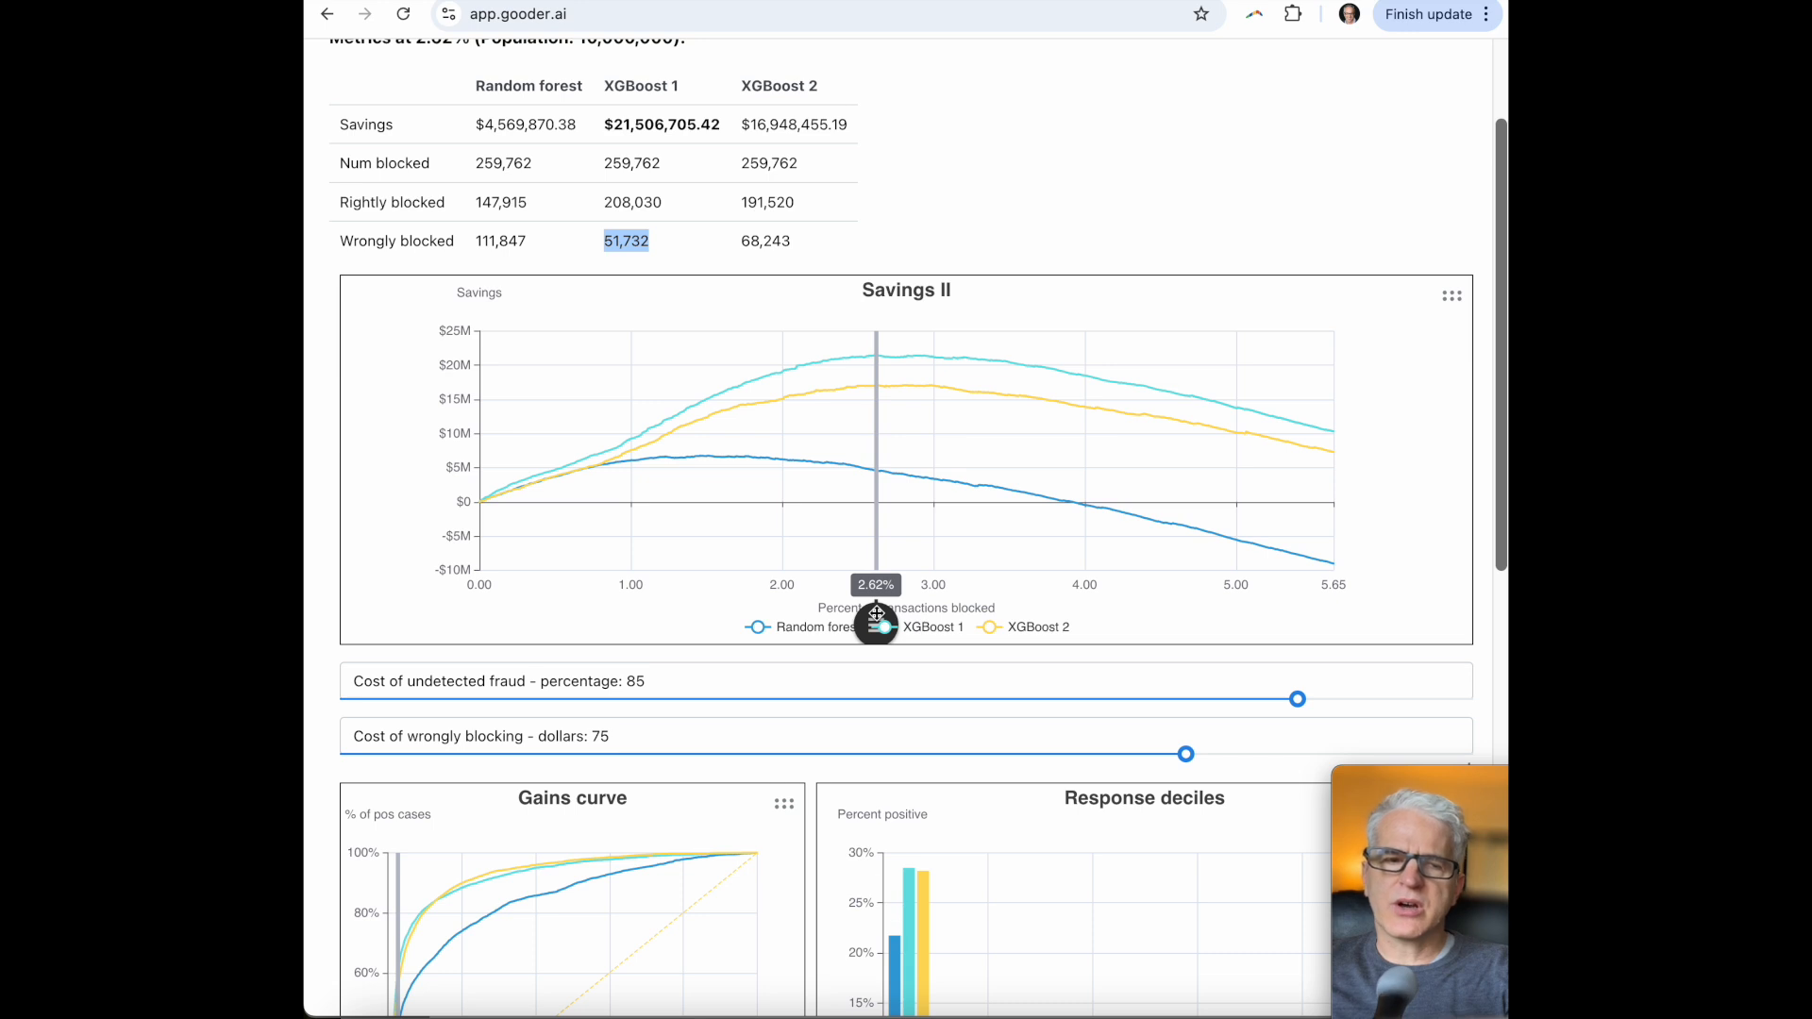
- Check XGBoost 1's wrongly blocked figure at a 2.14% threshold and return the Savings II threshold to its maximum value
{"action": "left_click_drag", "start_coordinate": [877, 613], "coordinate": [803, 617]}
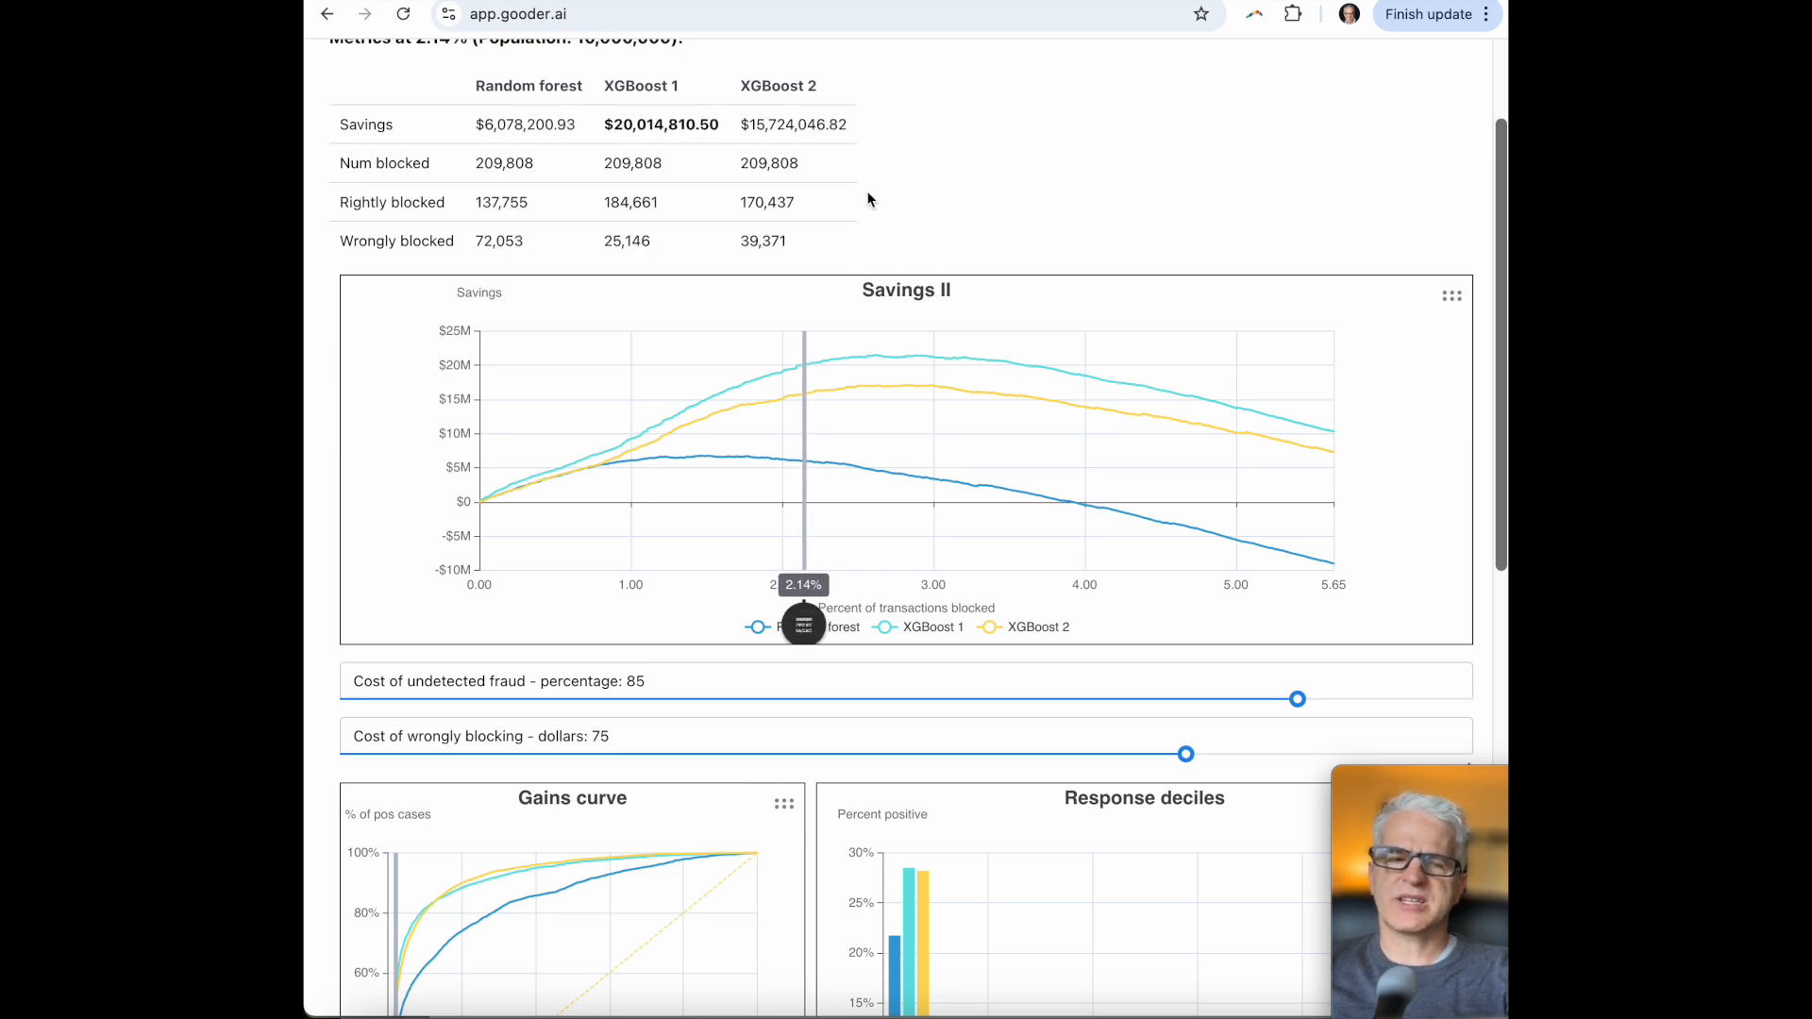
{"action": "double_click", "coordinate": [635, 240]}
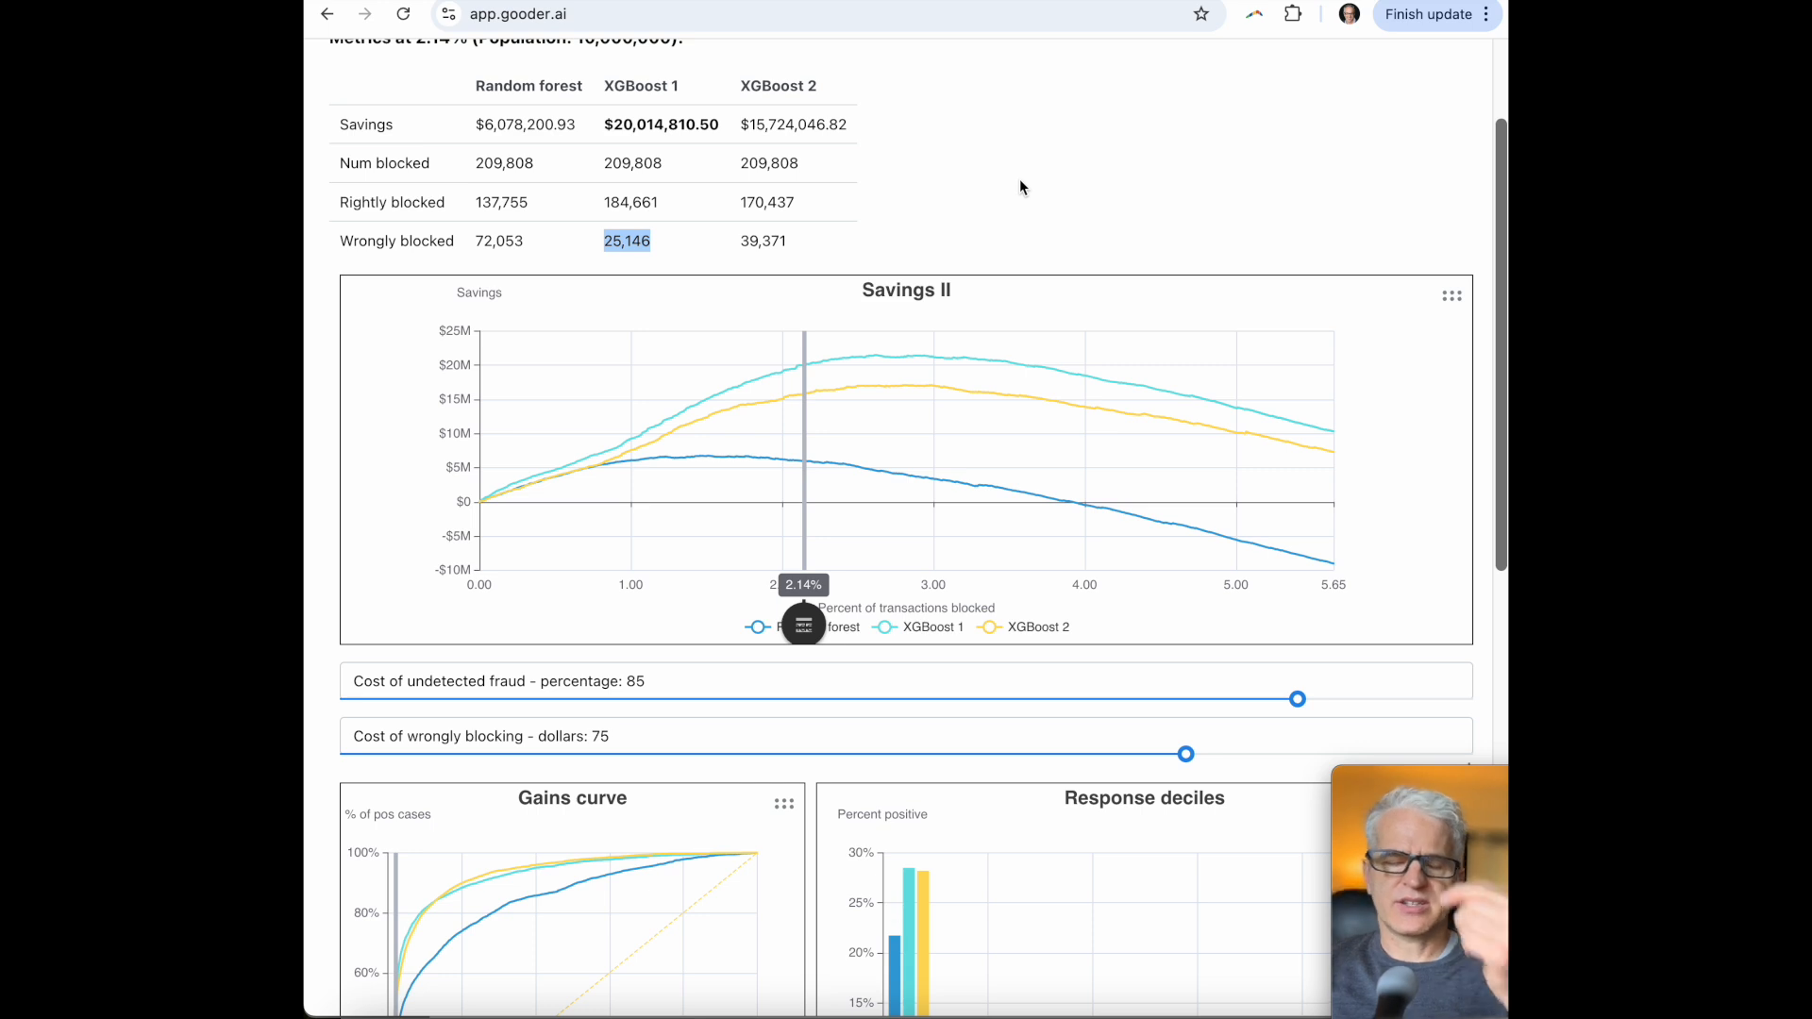
{"action": "right_click", "coordinate": [1376, 387]}
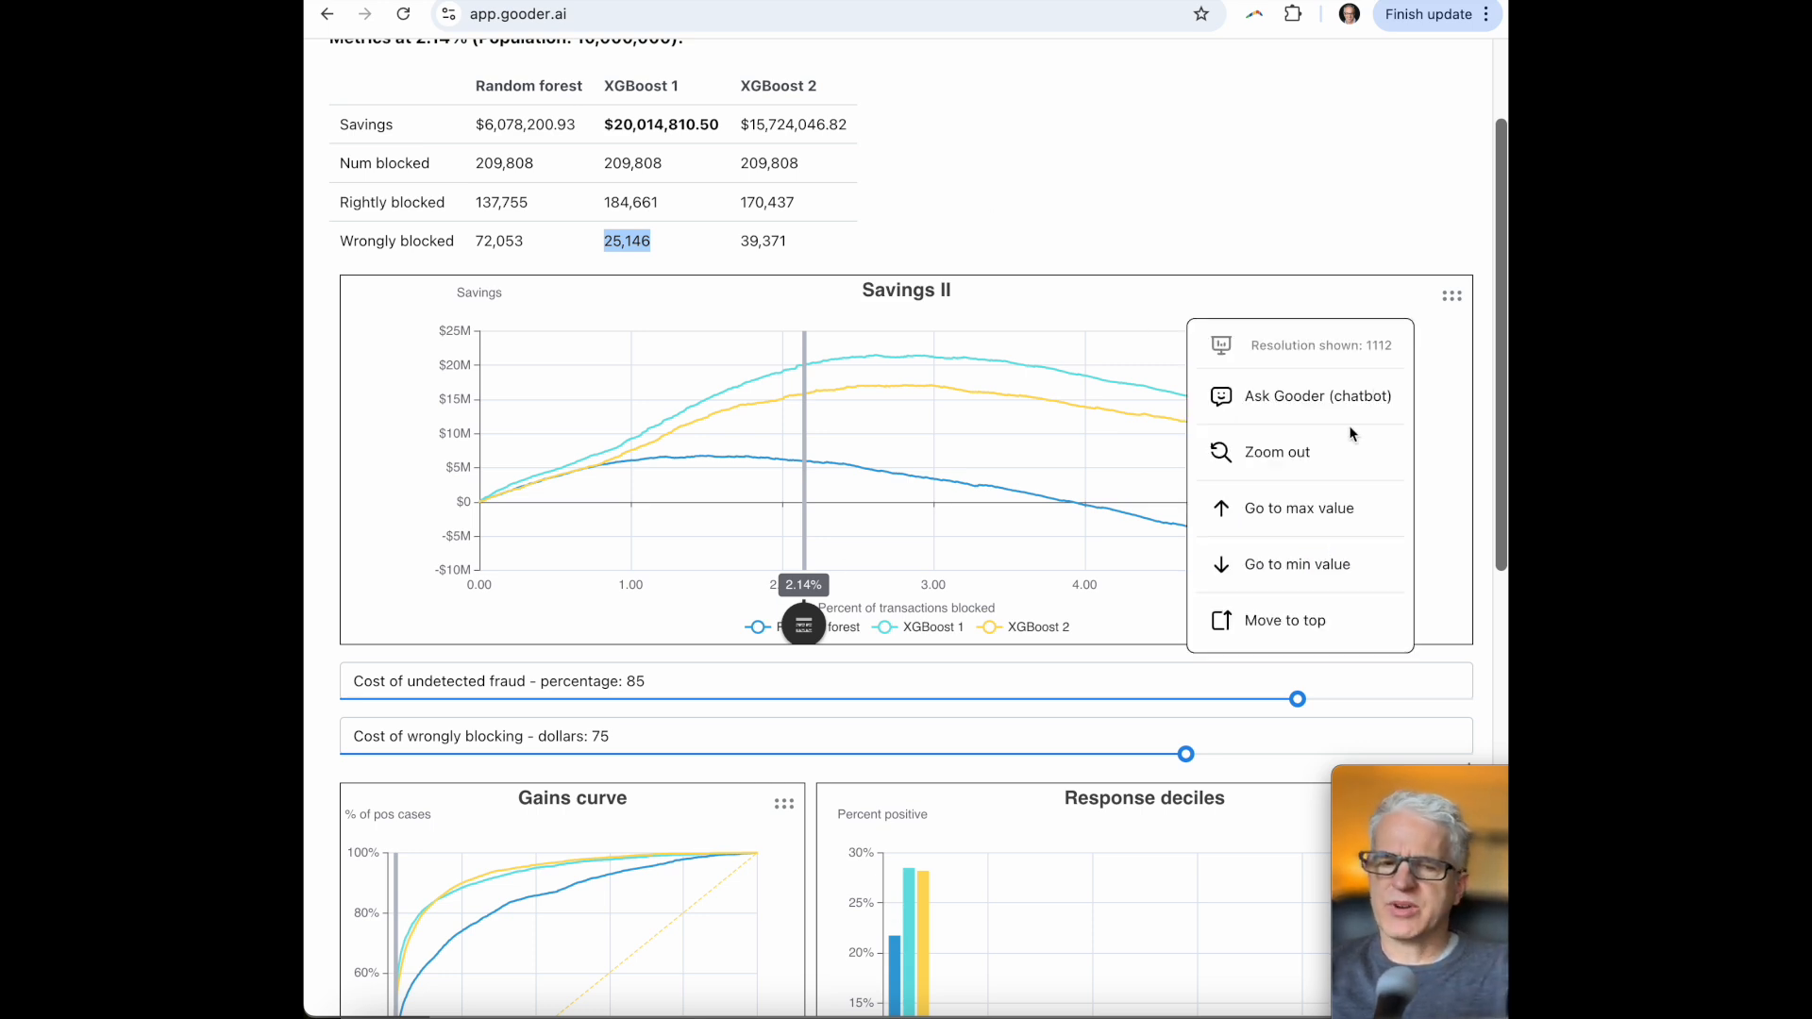
{"action": "left_click", "coordinate": [1318, 510]}
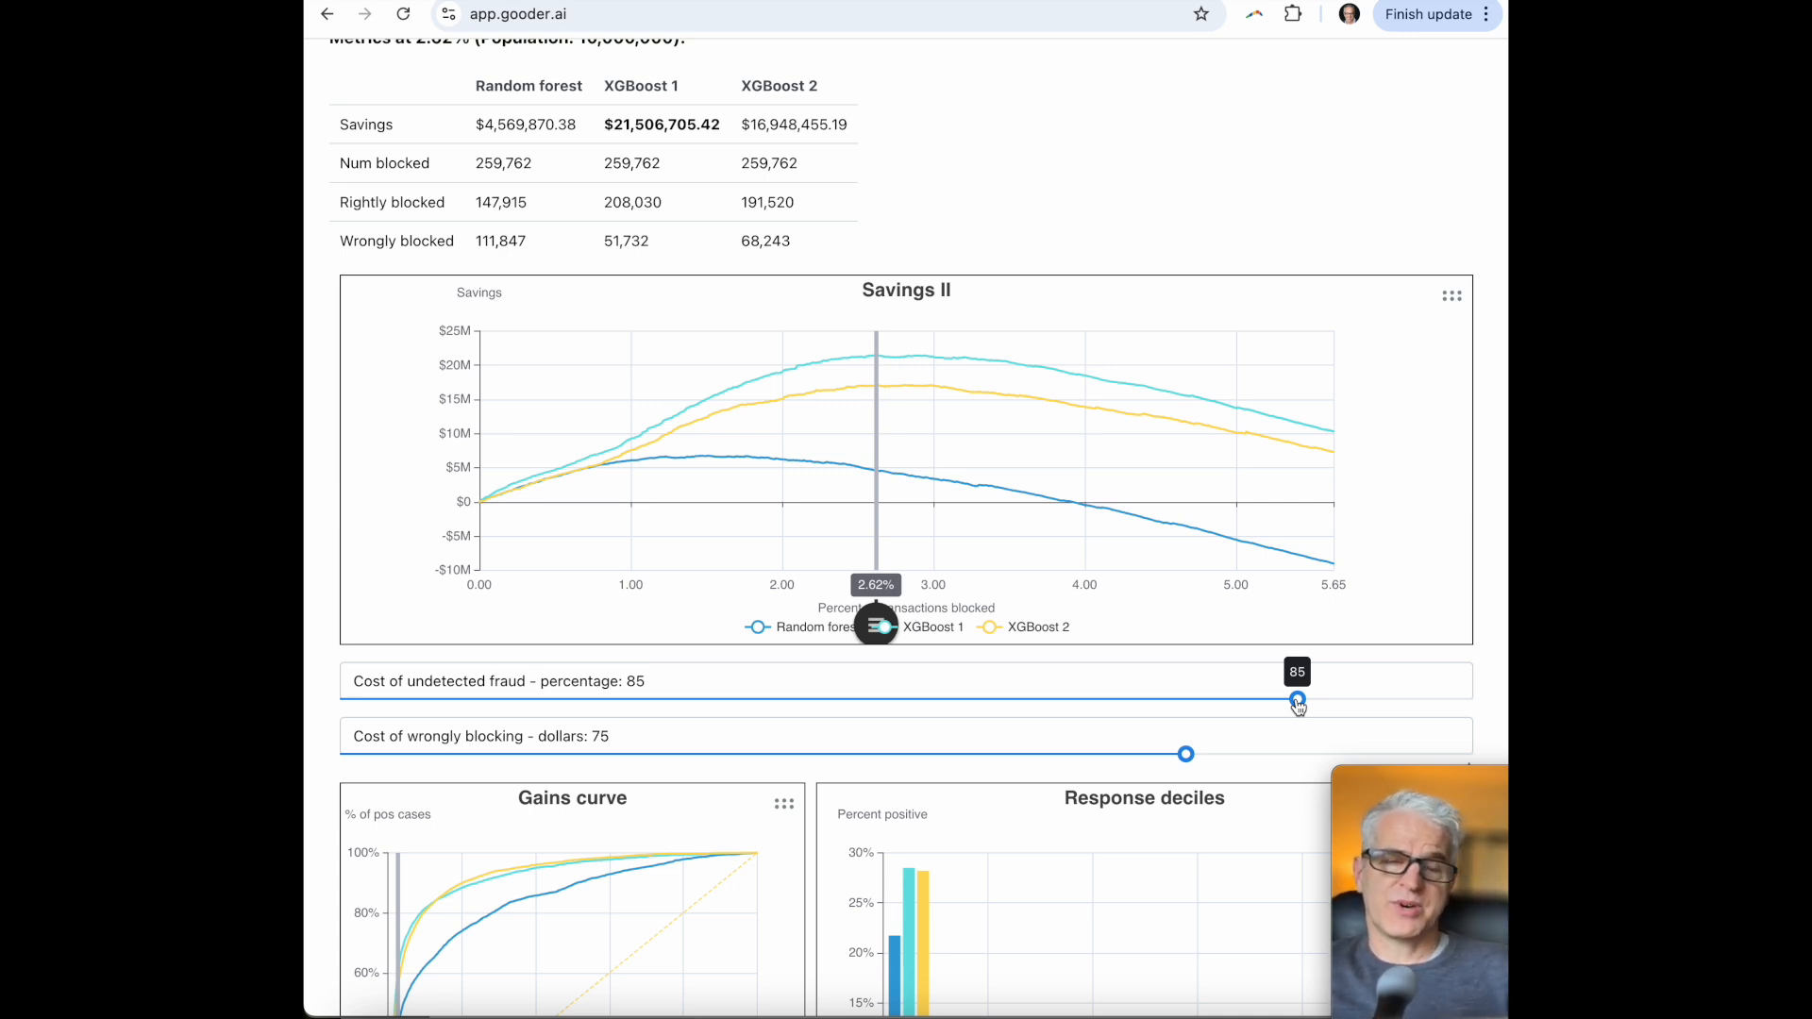
{"action": "left_click", "coordinate": [937, 165]}
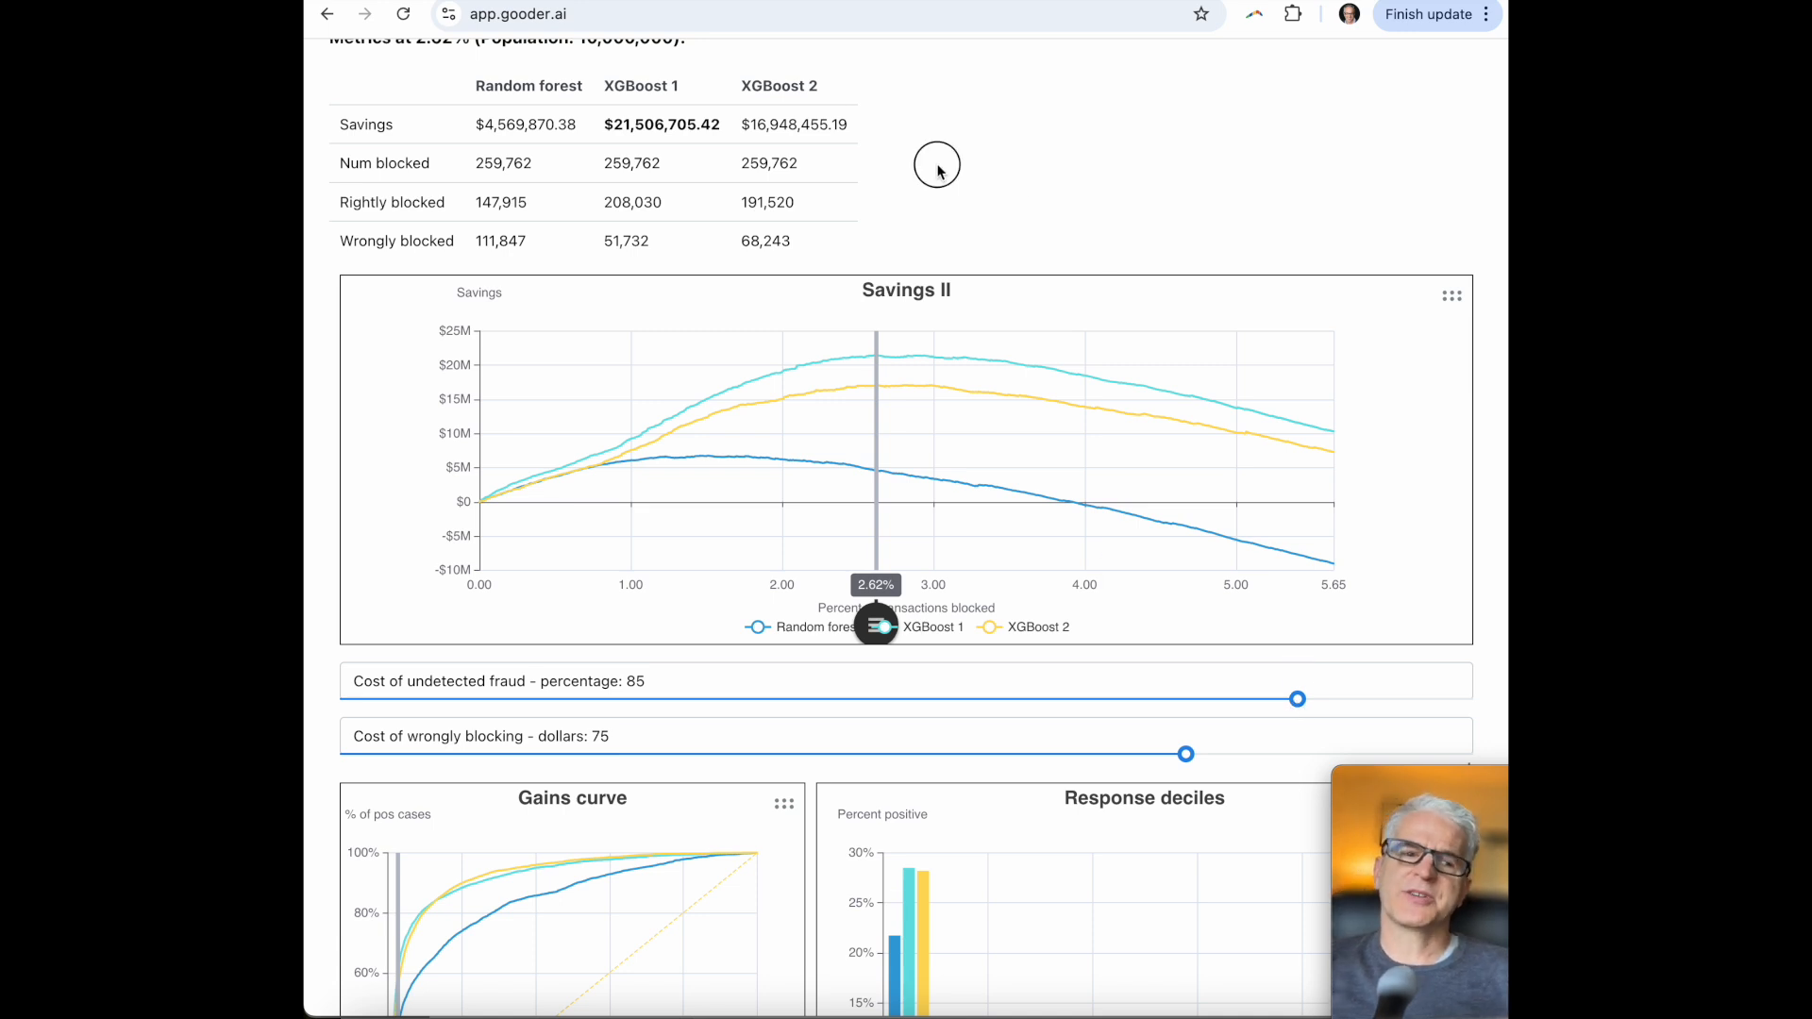
- View the gooder.ai/handson URL image and switch to the document with the overview of standard earnings curves/metrics
{"action": "key", "text": "ctrl+Tab"}
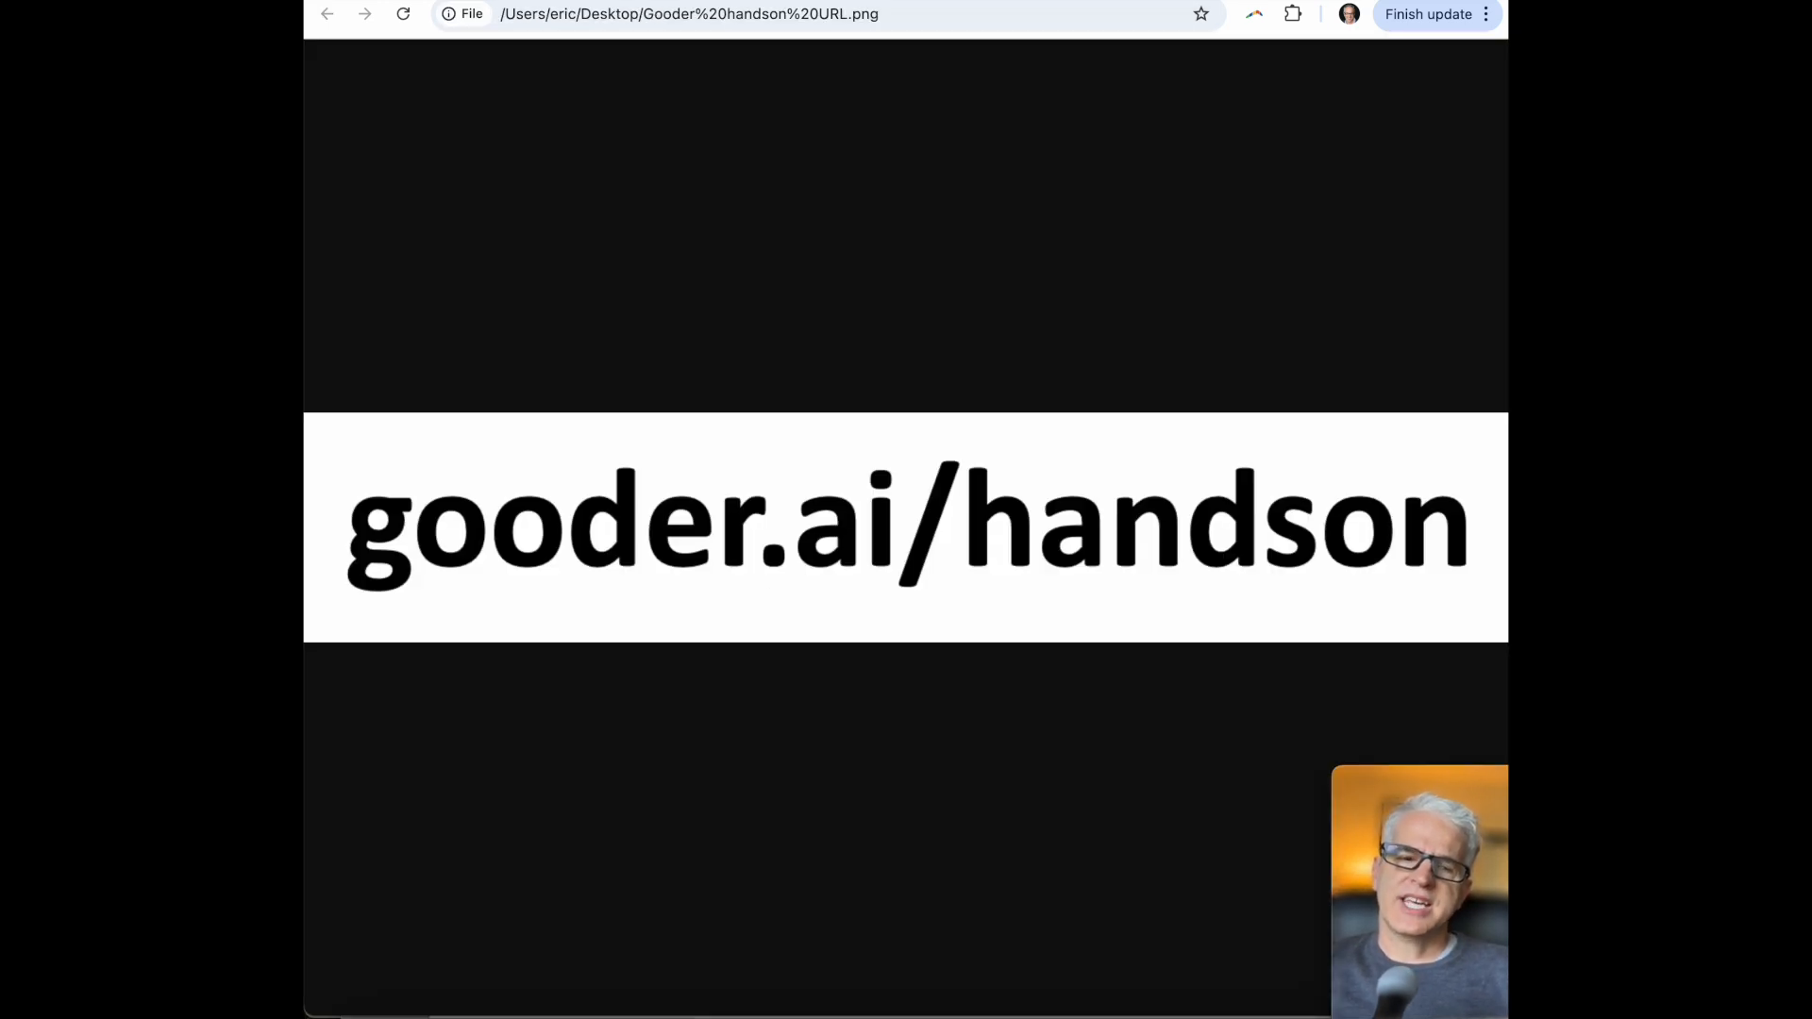
{"action": "key", "text": "ctrl+shift+Tab"}
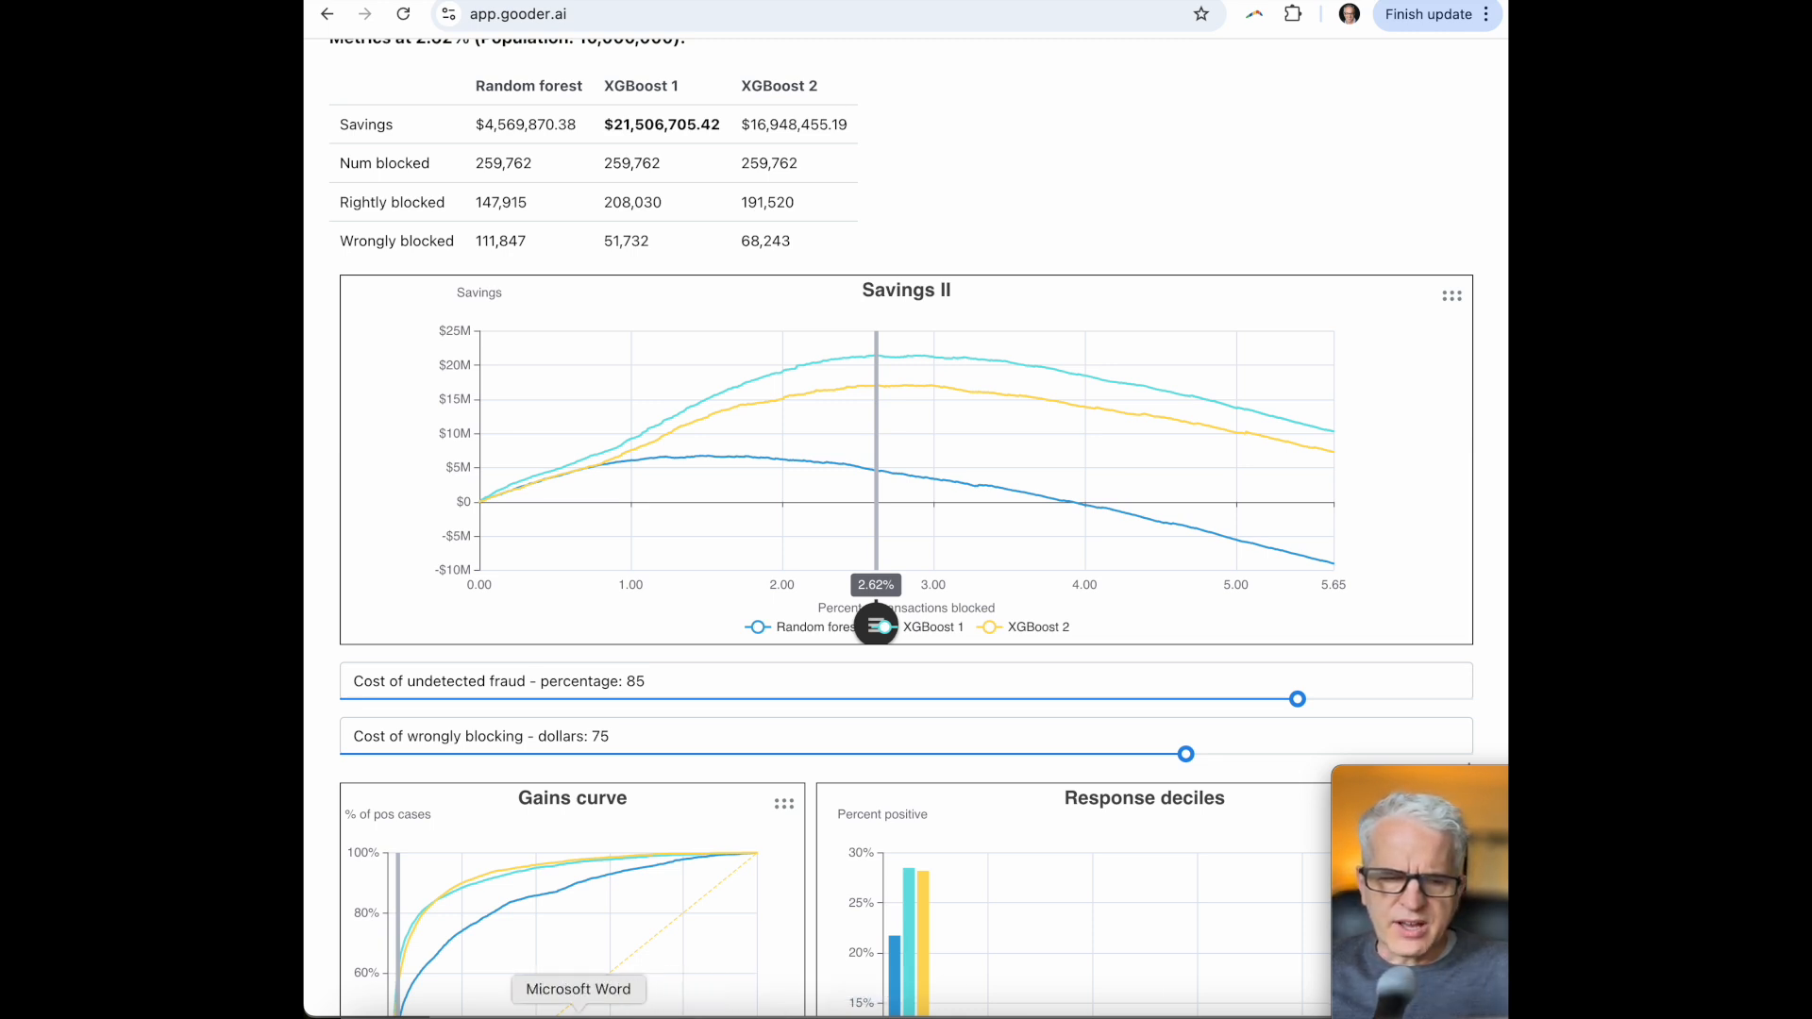
{"action": "left_click", "coordinate": [527, 1014]}
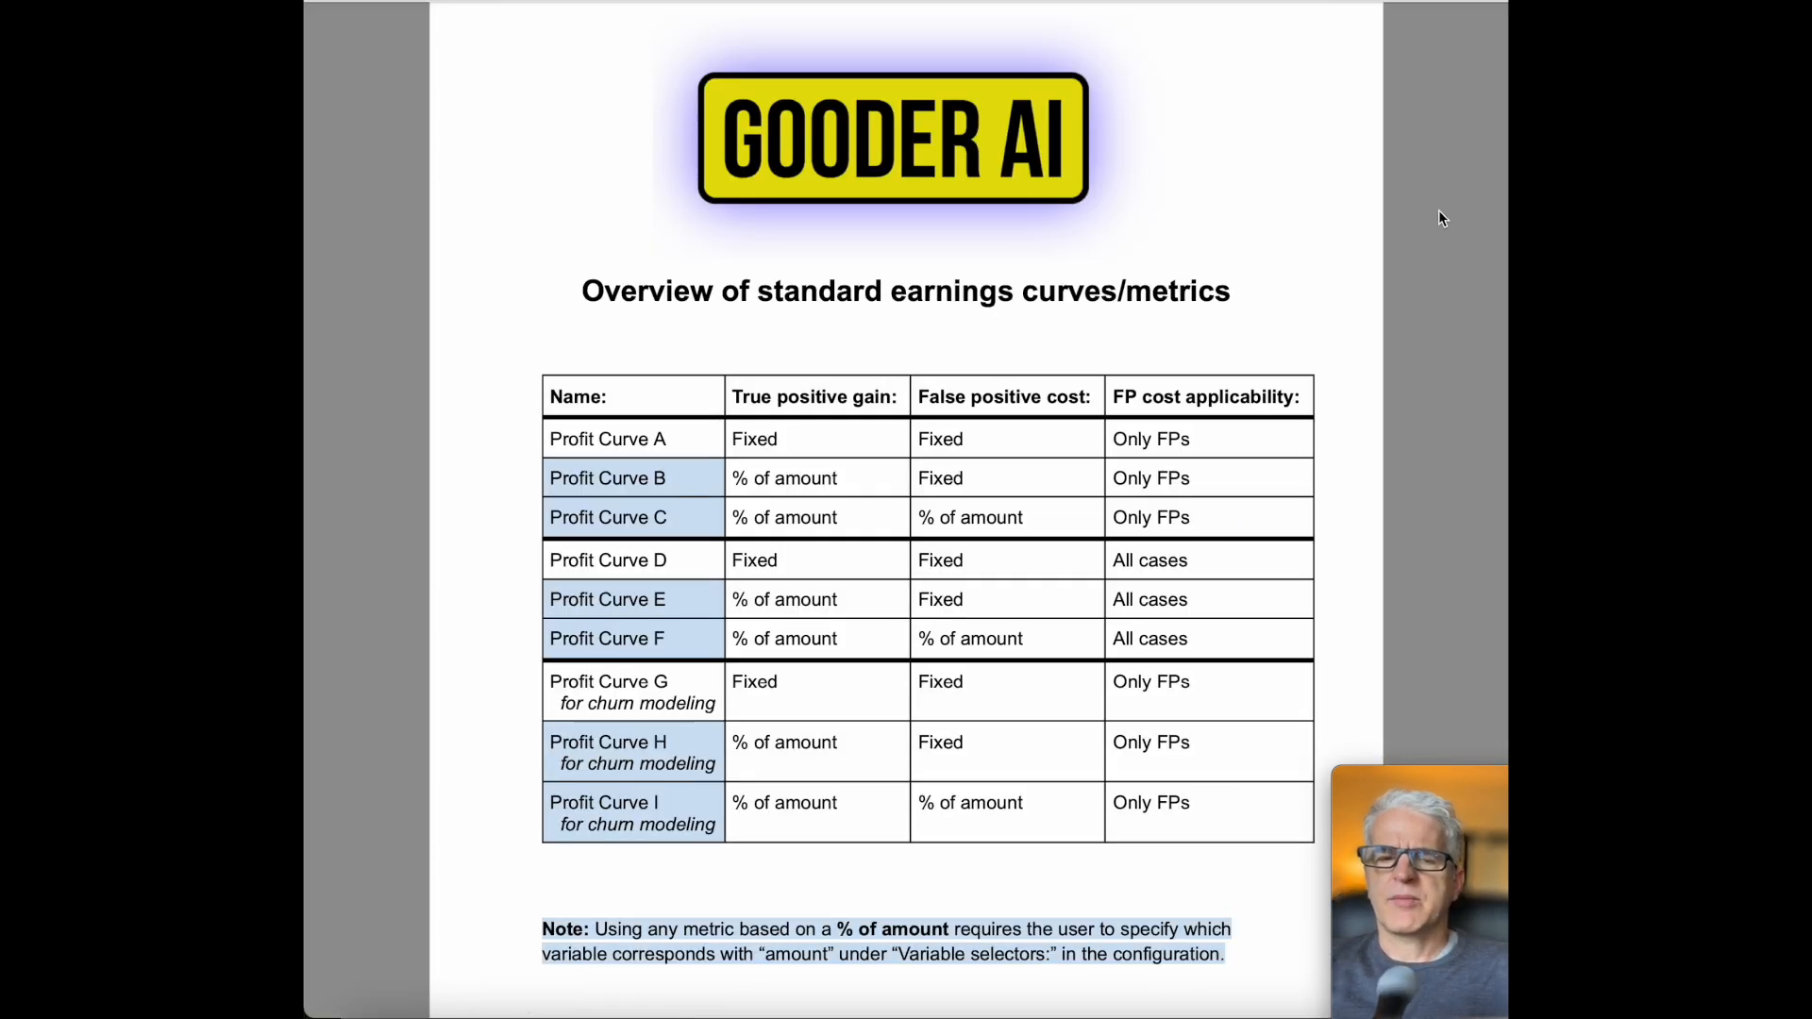